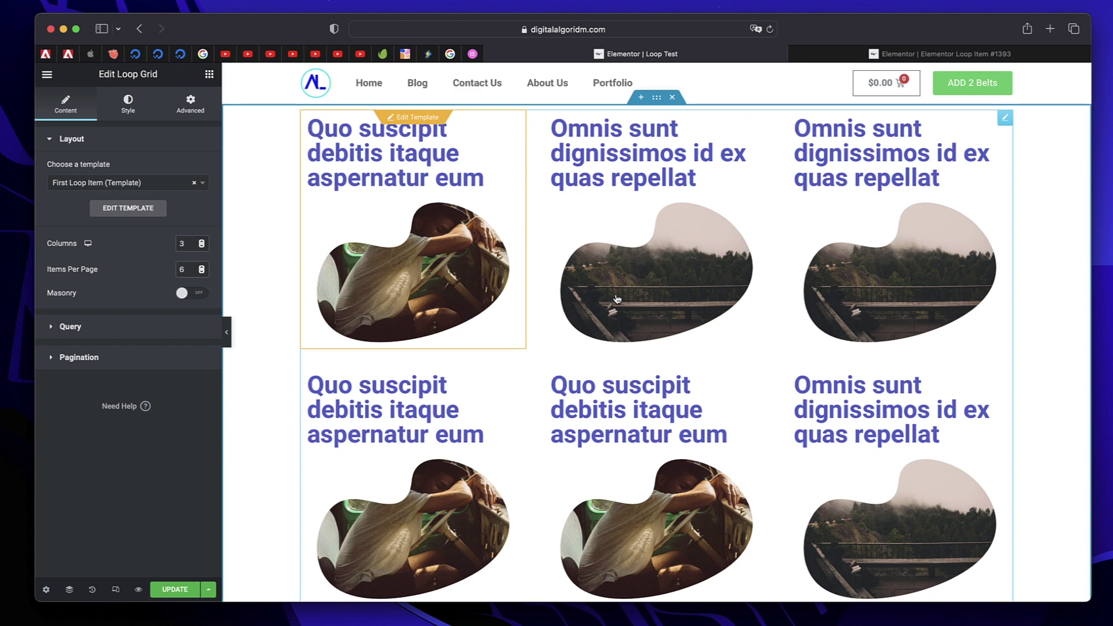
Set the loop grid's query Source to Pages, then change it to Products.
click(116, 328)
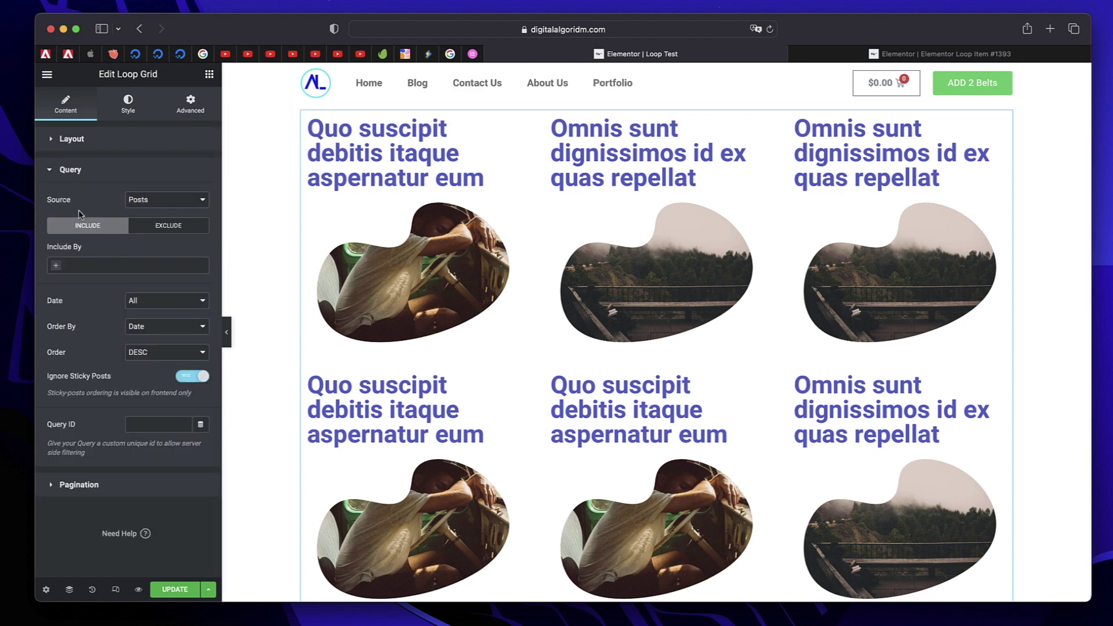
click(175, 201)
click(186, 207)
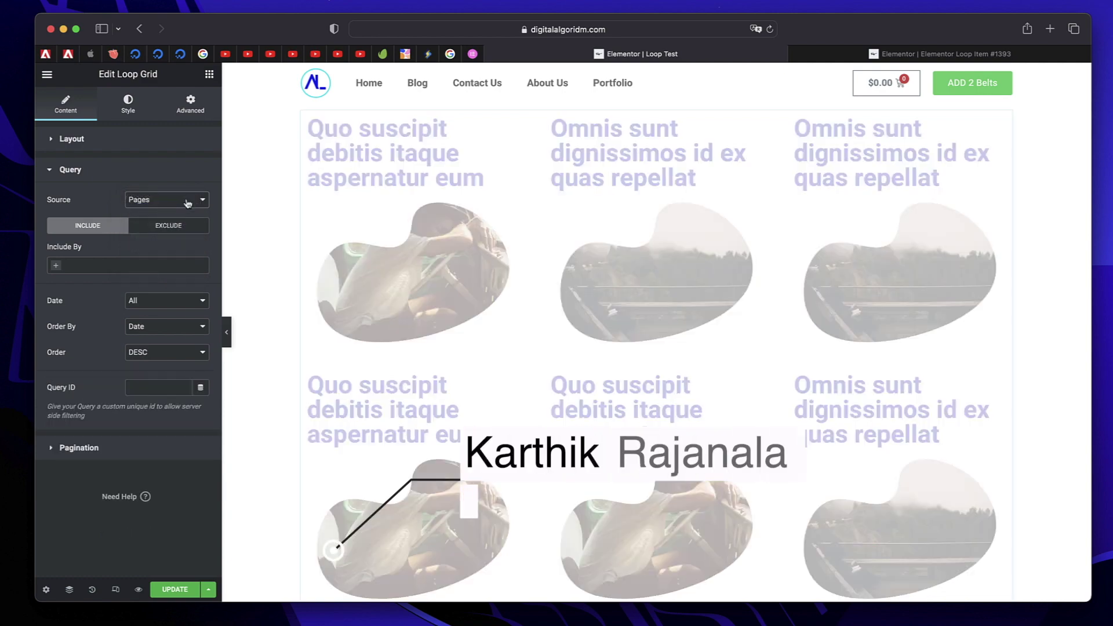
click(187, 200)
click(177, 222)
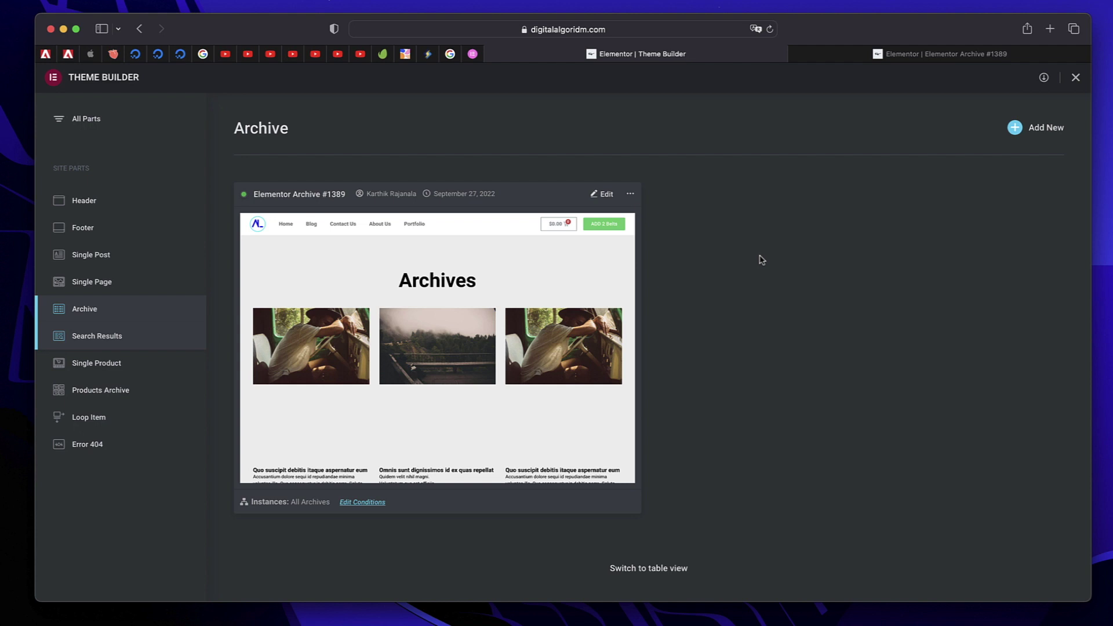
Look over the Theme Builder's site parts list.
mouse_move(123, 315)
mouse_move(110, 341)
mouse_move(120, 398)
Return to the Archive #1389 editor, close the Finder, and review the archive post grid.
click(923, 53)
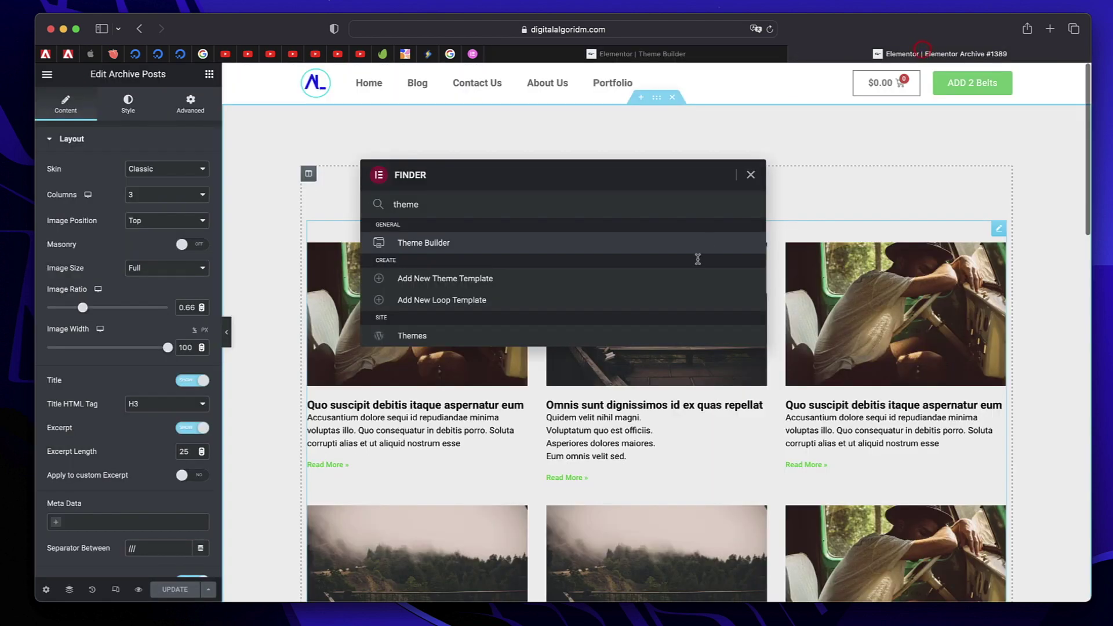
click(752, 174)
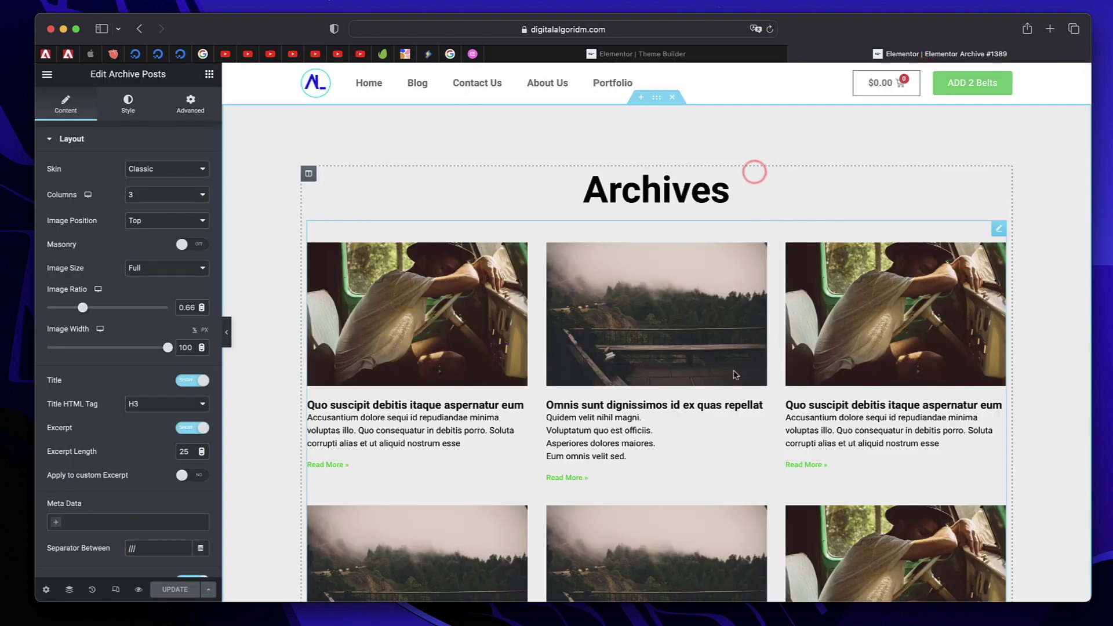
scroll(656, 374, down, 3)
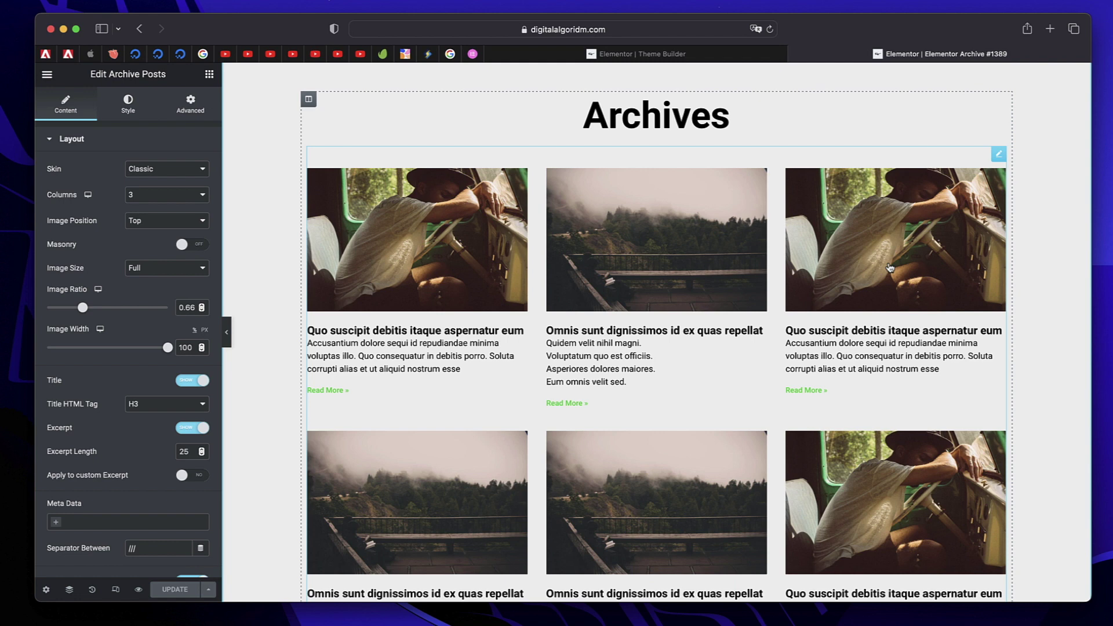
scroll(563, 275, down, 3)
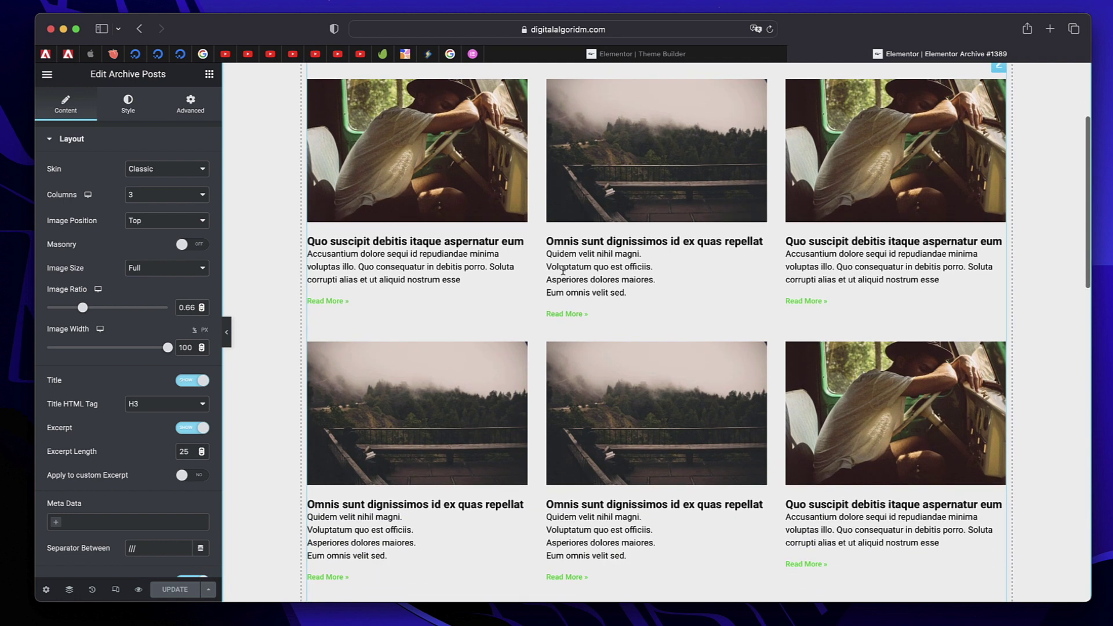
scroll(563, 270, up, 2)
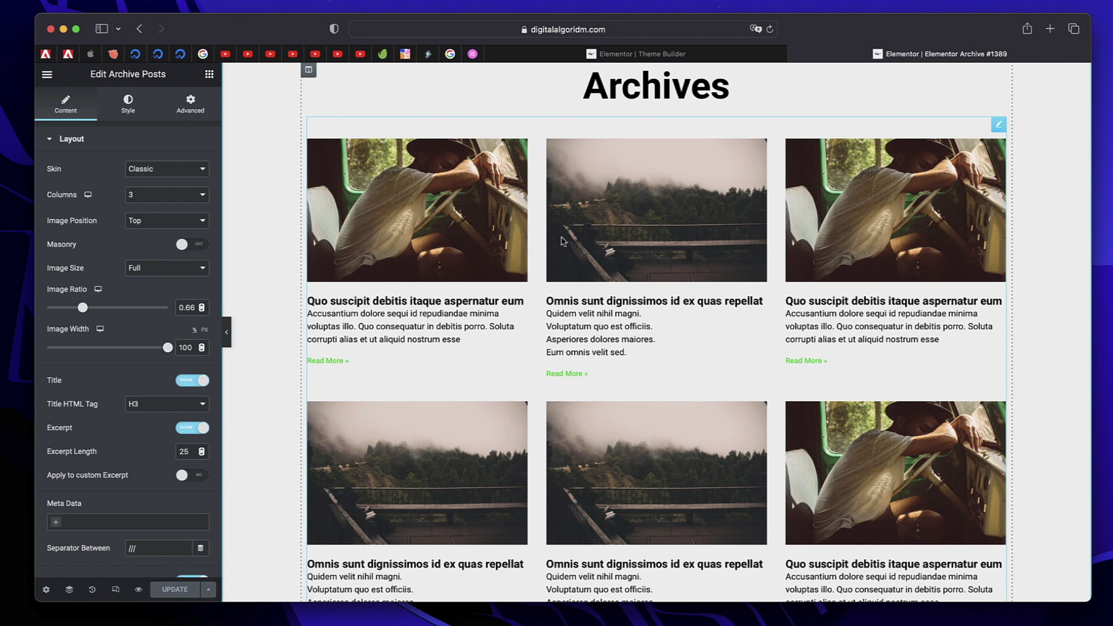
Switch the archive posts to the Cards skin with images shown, and update the template.
click(153, 169)
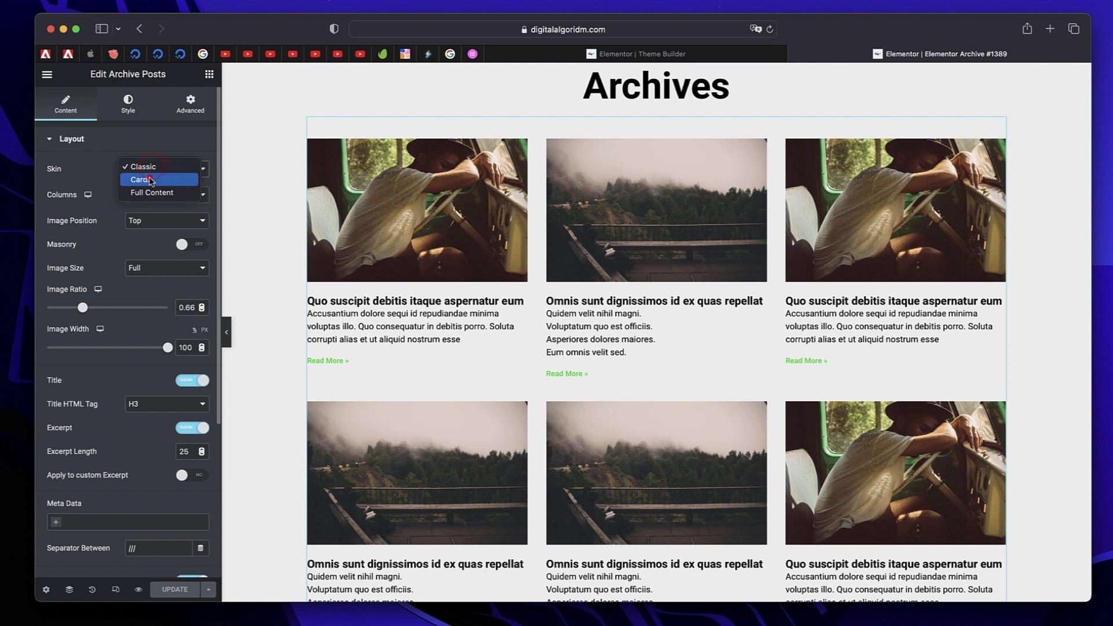
click(148, 180)
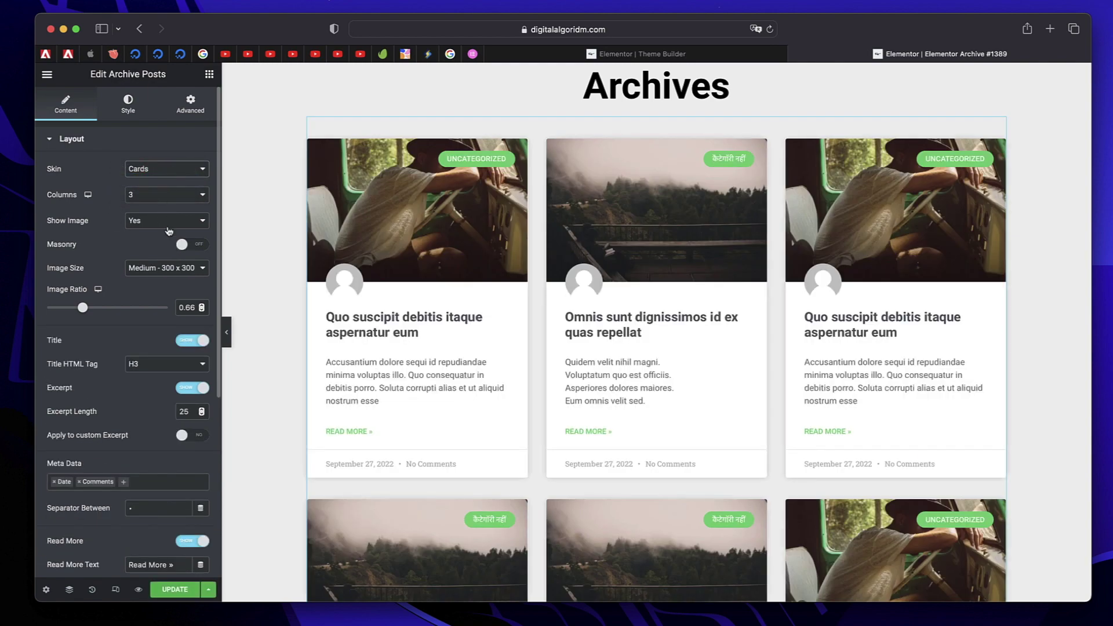
click(165, 221)
click(185, 219)
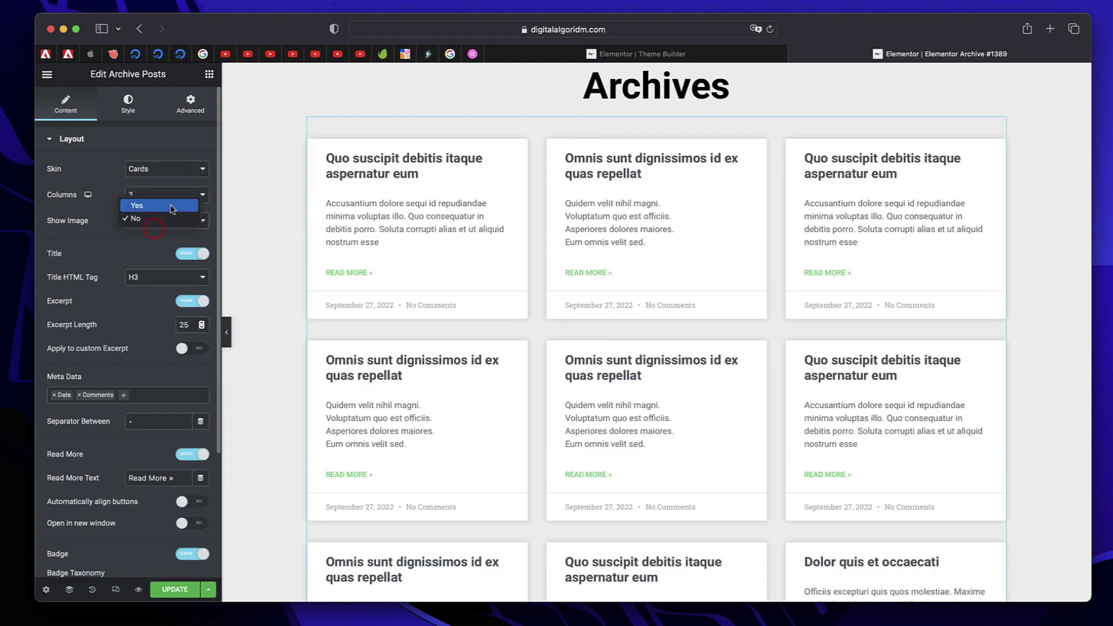
click(171, 205)
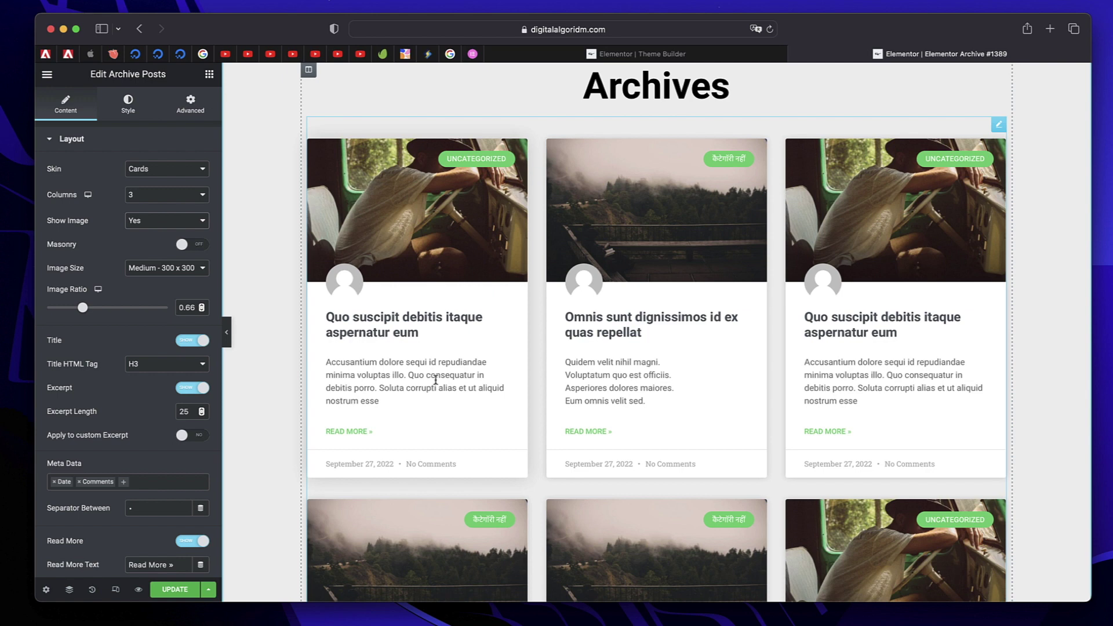
click(174, 589)
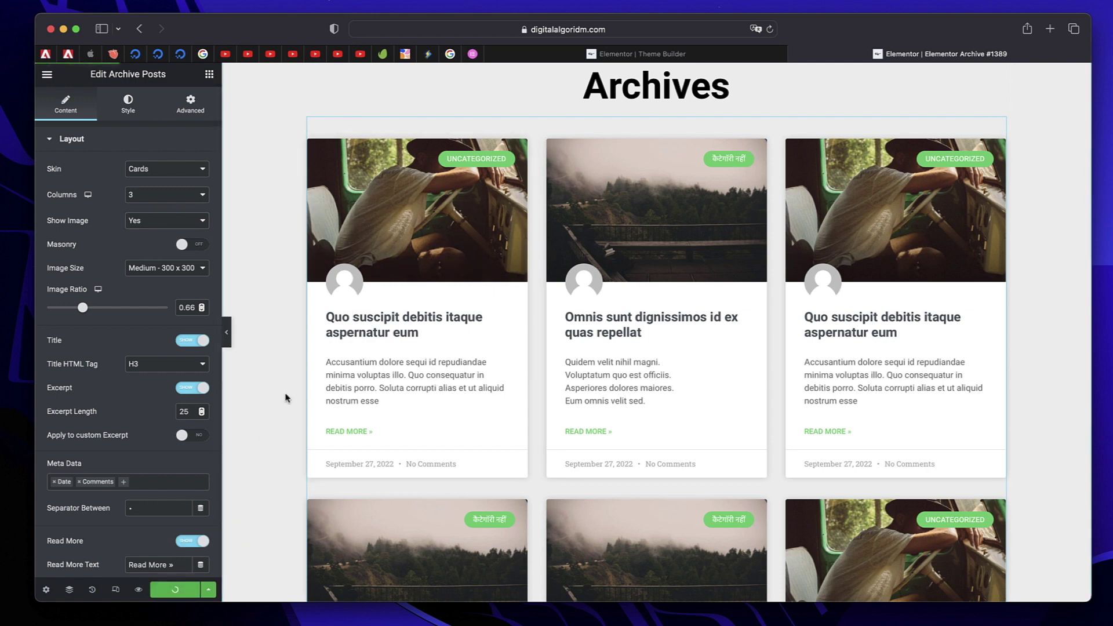
click(638, 53)
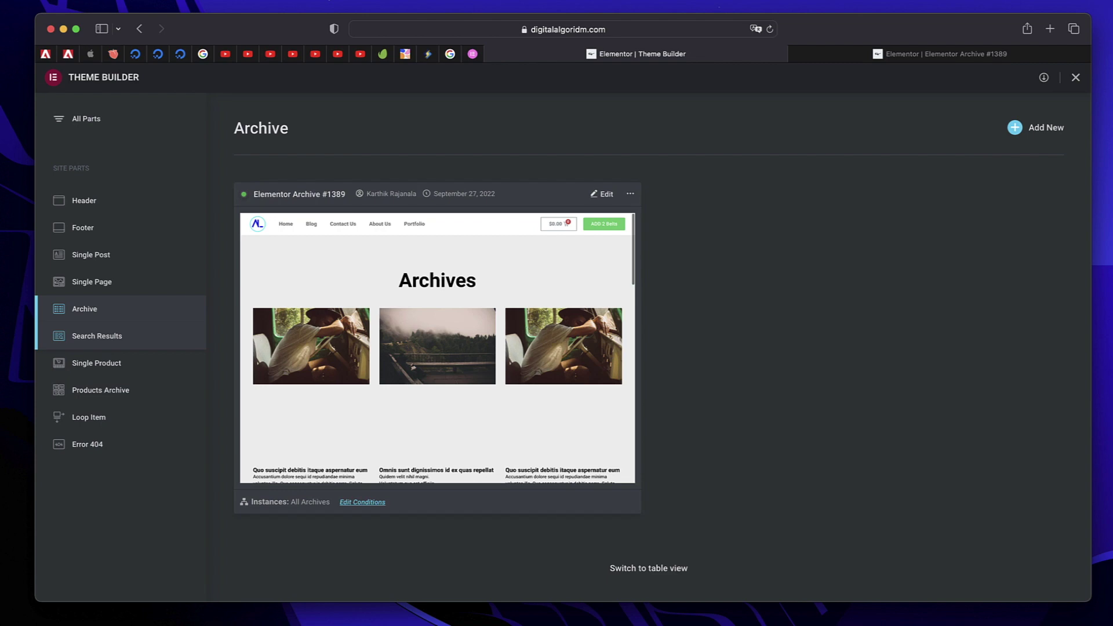
Close the Theme Builder and go to Elementor's Experiments settings in WordPress admin.
click(1075, 78)
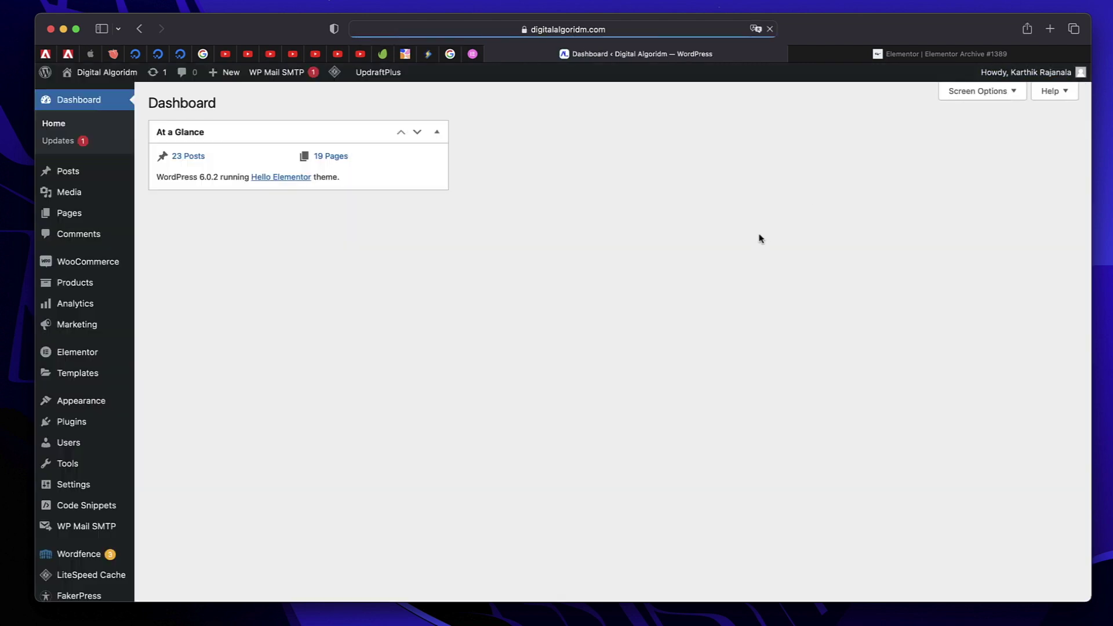
scroll(243, 336, down, 1)
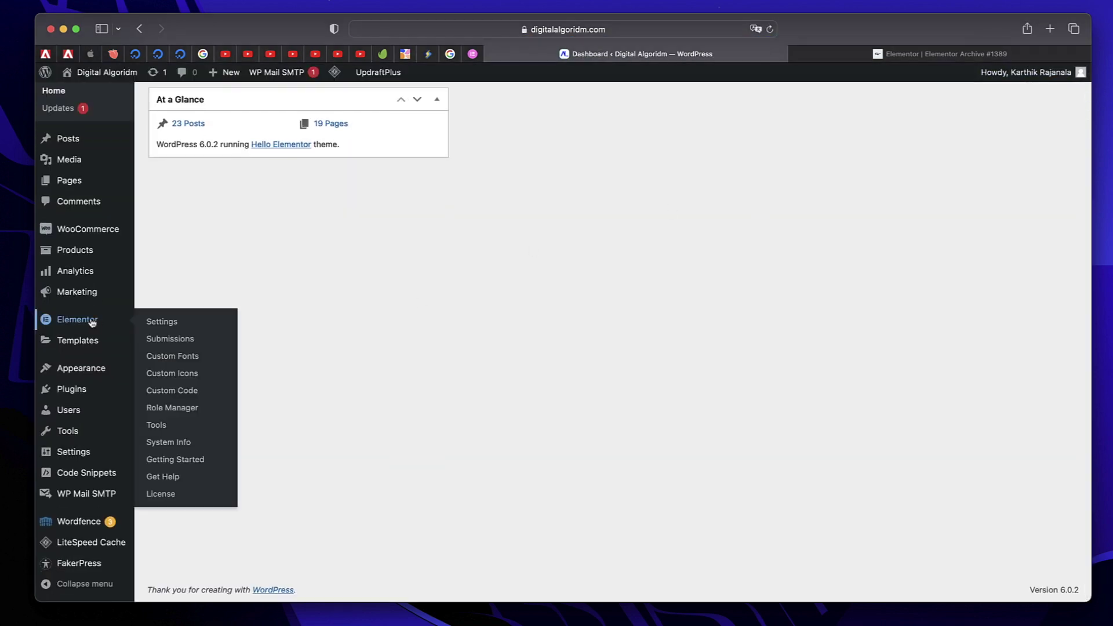
click(92, 323)
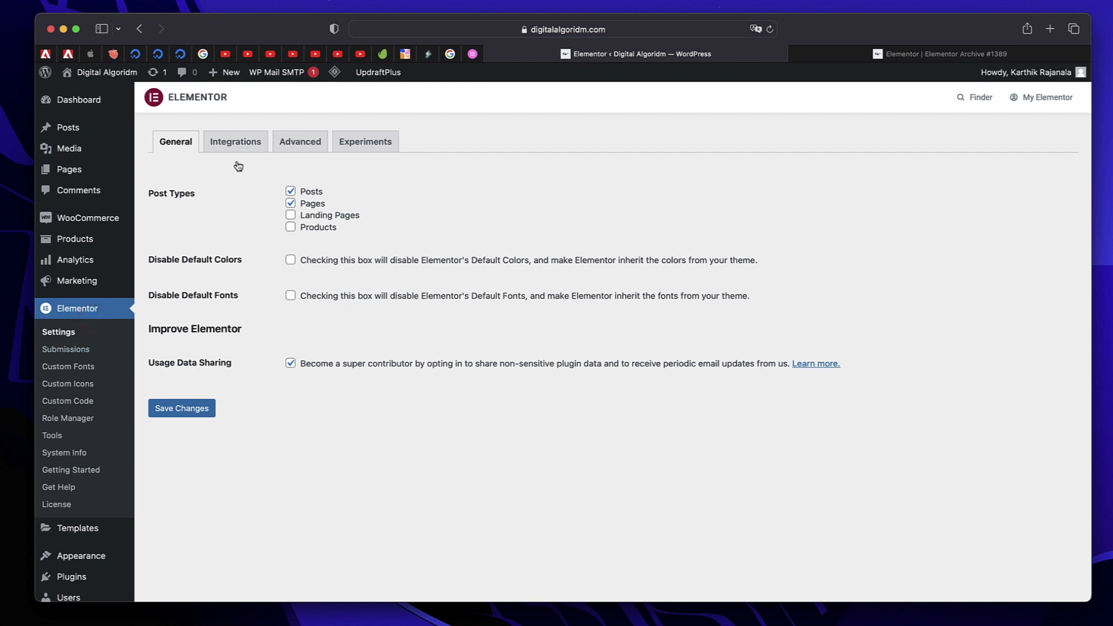
click(366, 144)
Set the Flexbox Container and Loop experiments to Active and save the changes.
scroll(356, 251, down, 5)
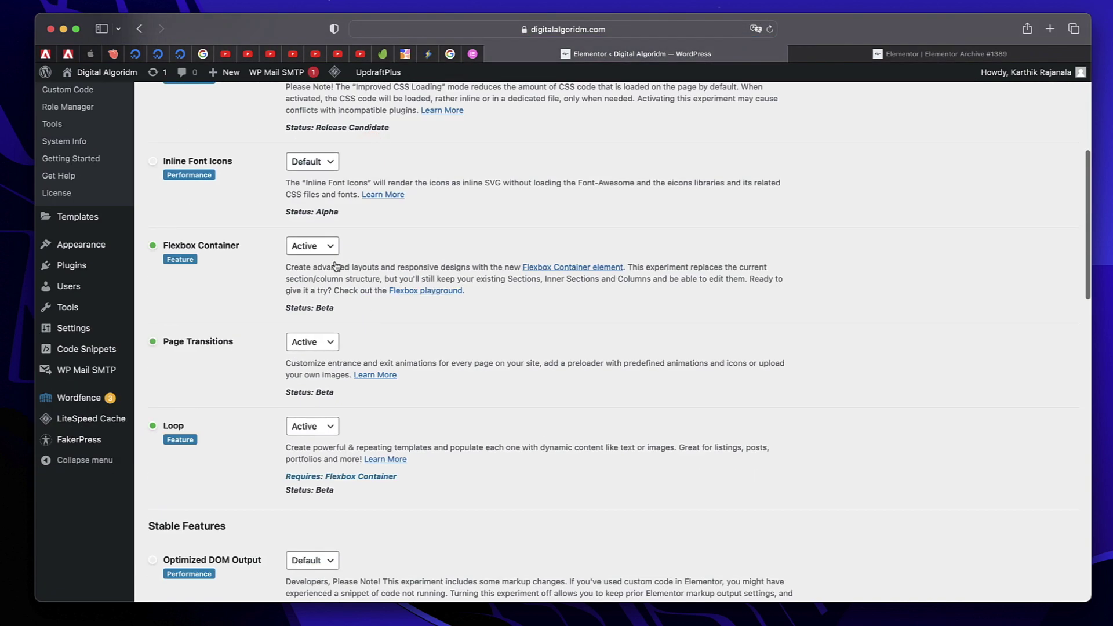
click(311, 244)
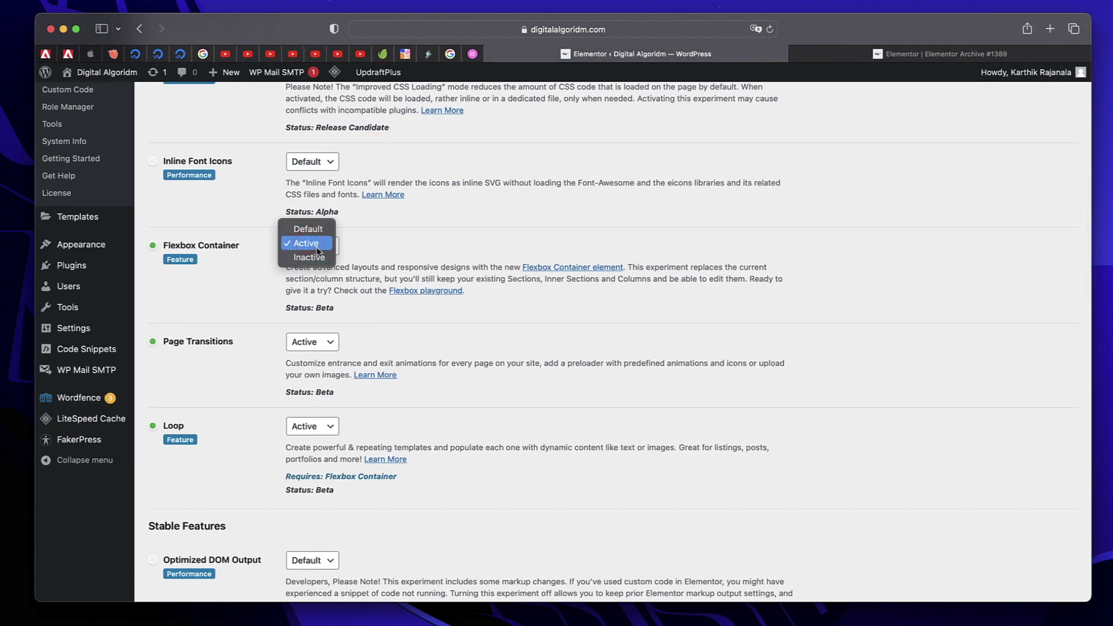
click(317, 244)
scroll(448, 241, down, 2)
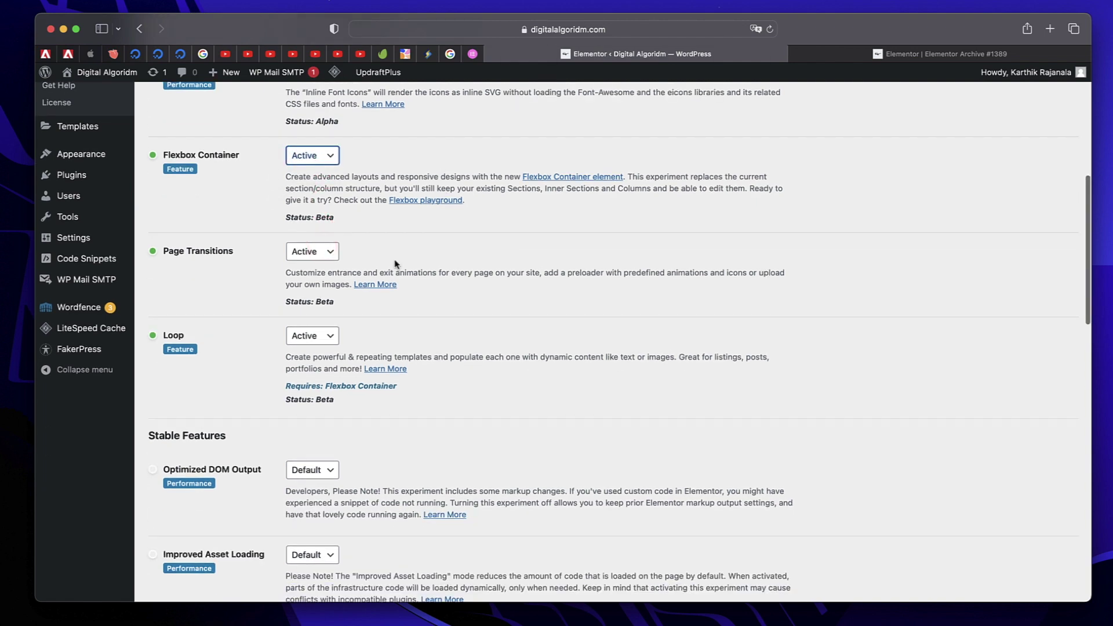
click(312, 336)
click(308, 334)
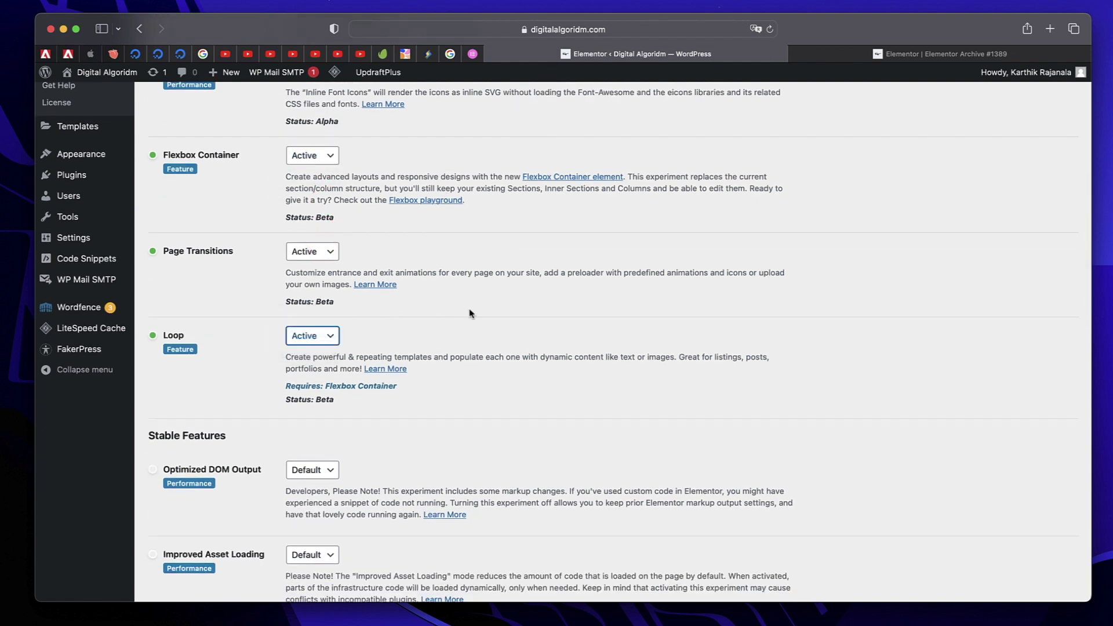
scroll(470, 313, down, 10)
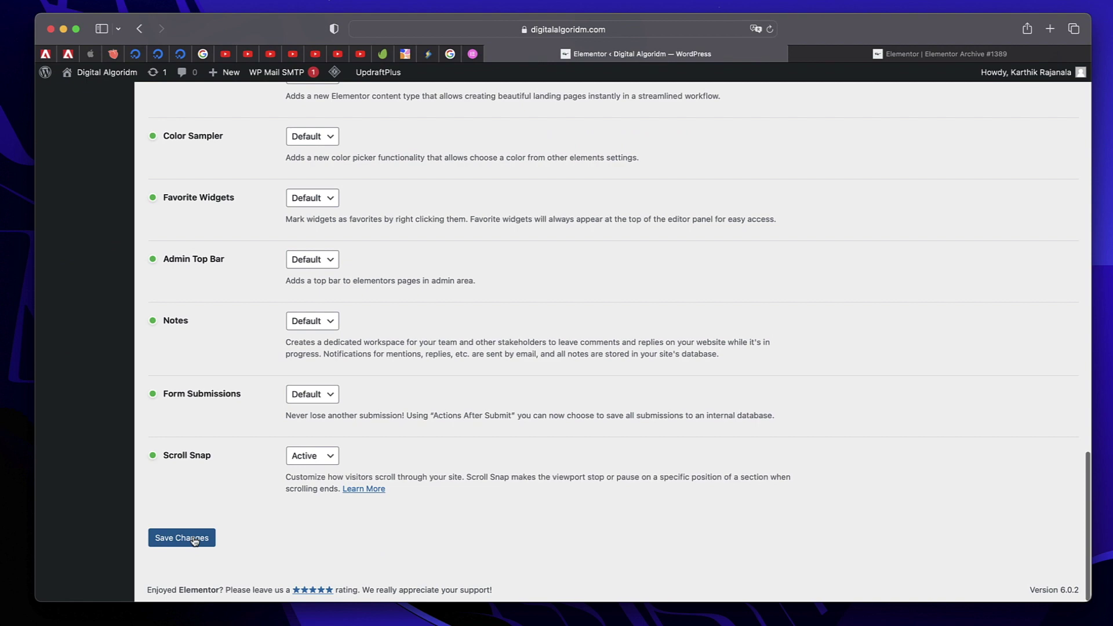
click(194, 539)
Dismiss the caching menu and return to the Archive template editor.
mouse_move(335, 74)
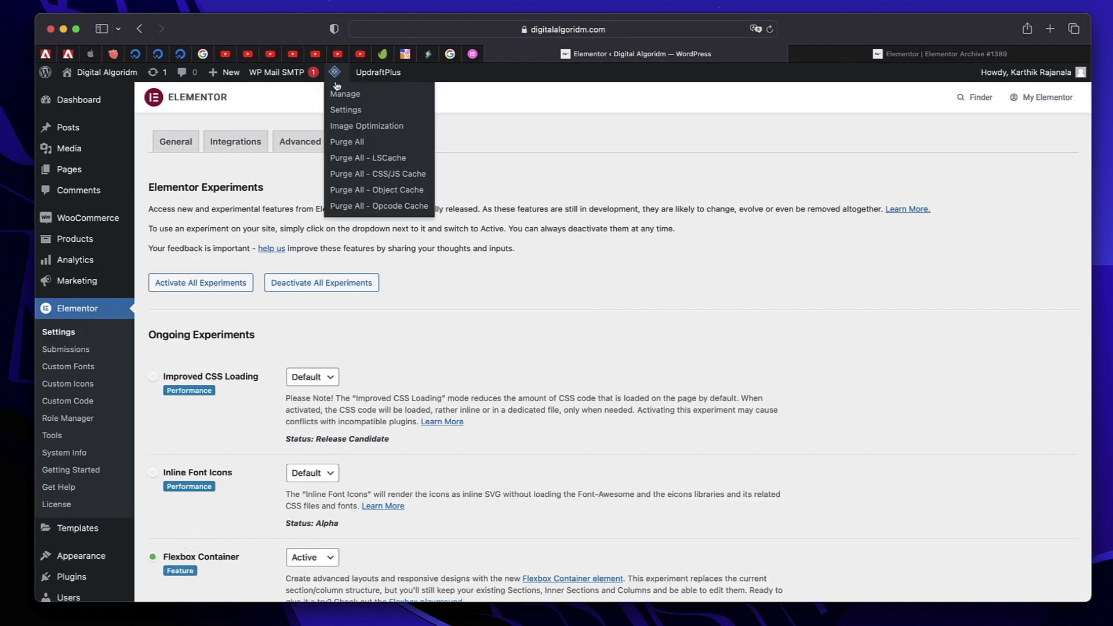
click(724, 207)
click(943, 54)
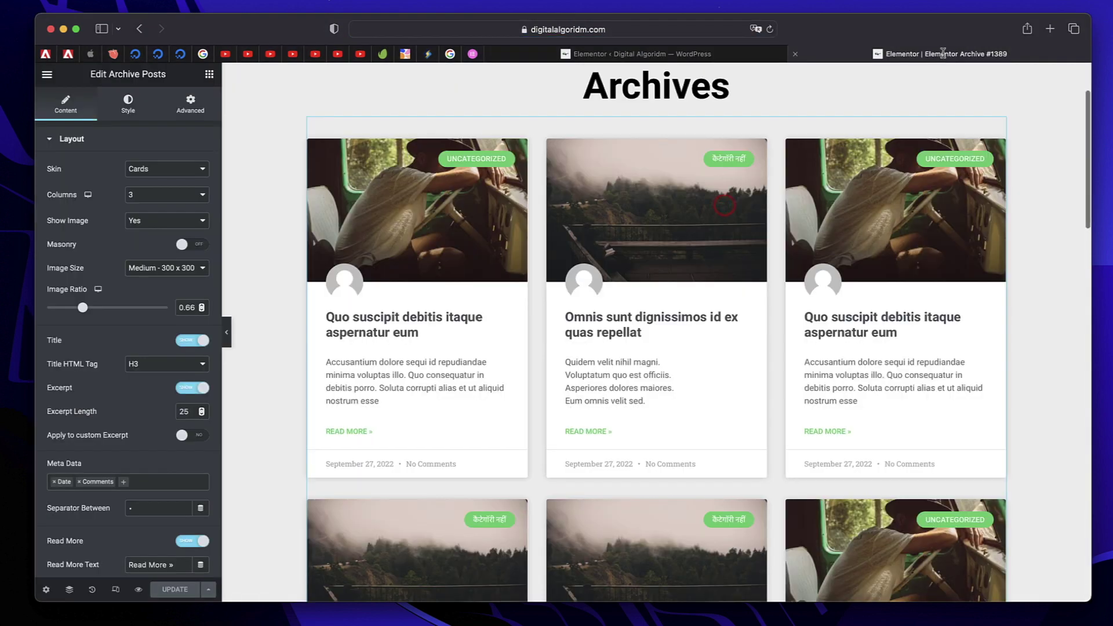
Open Theme Builder via a Finder search for 'theme' and create a new Loop Item template.
key(super+e)
text(themet)
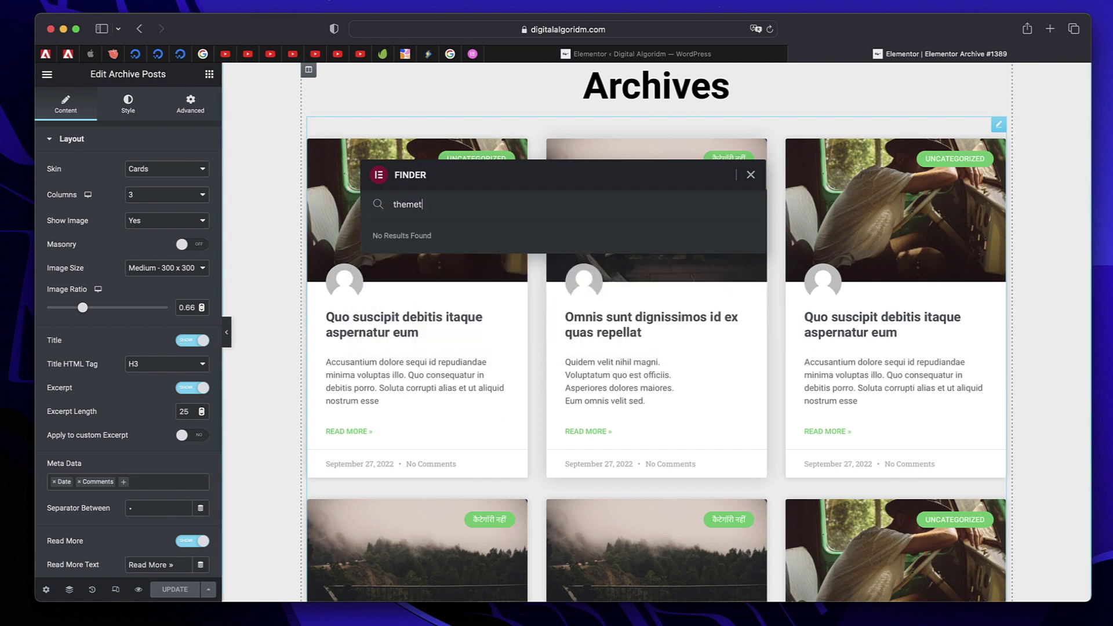
key(BackSpace)
key(Return)
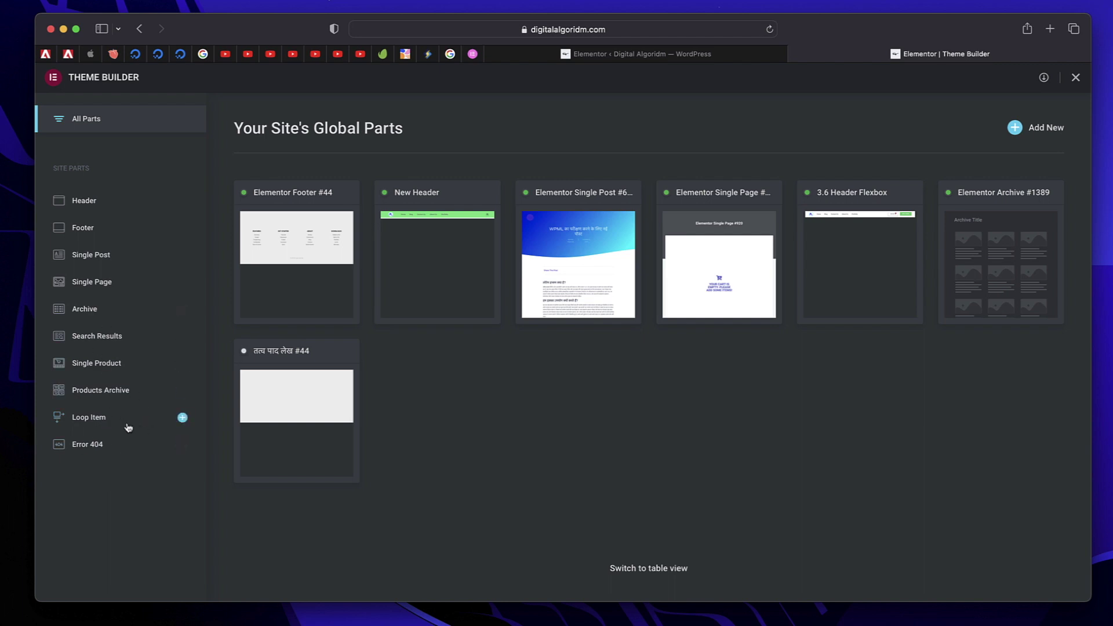
click(182, 417)
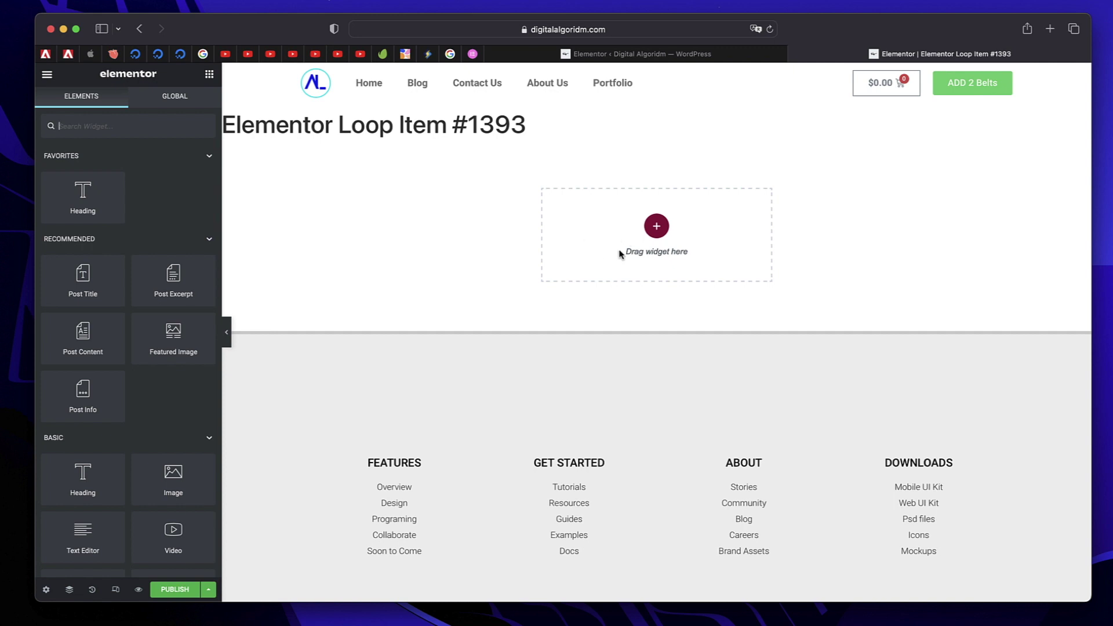
Keep an empty section and place a Post Title widget with a Featured Image widget below it.
click(657, 227)
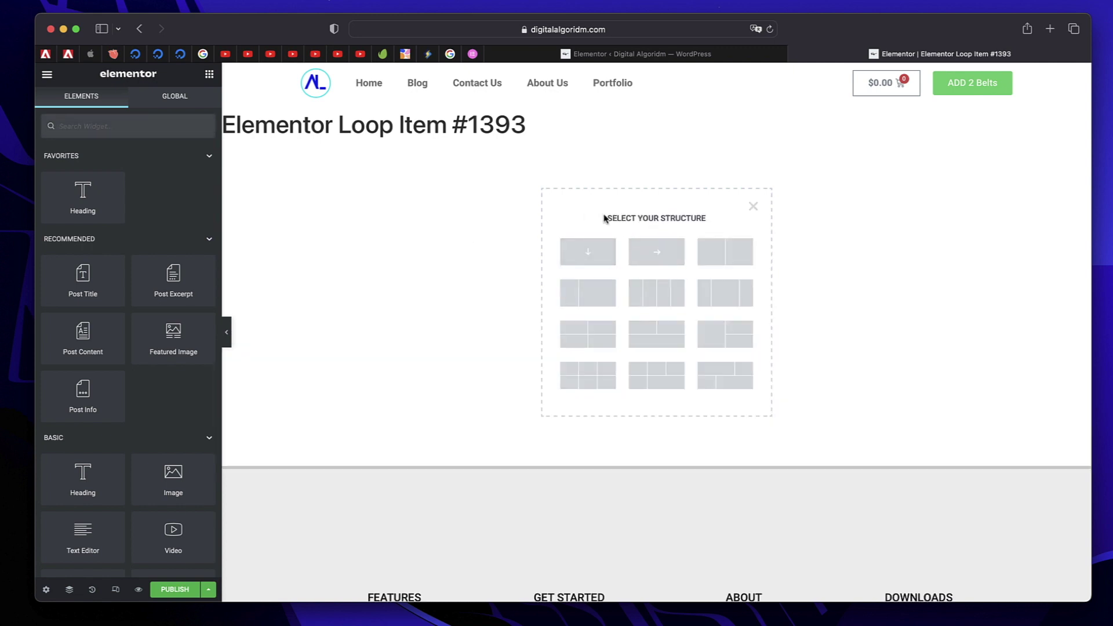
click(753, 207)
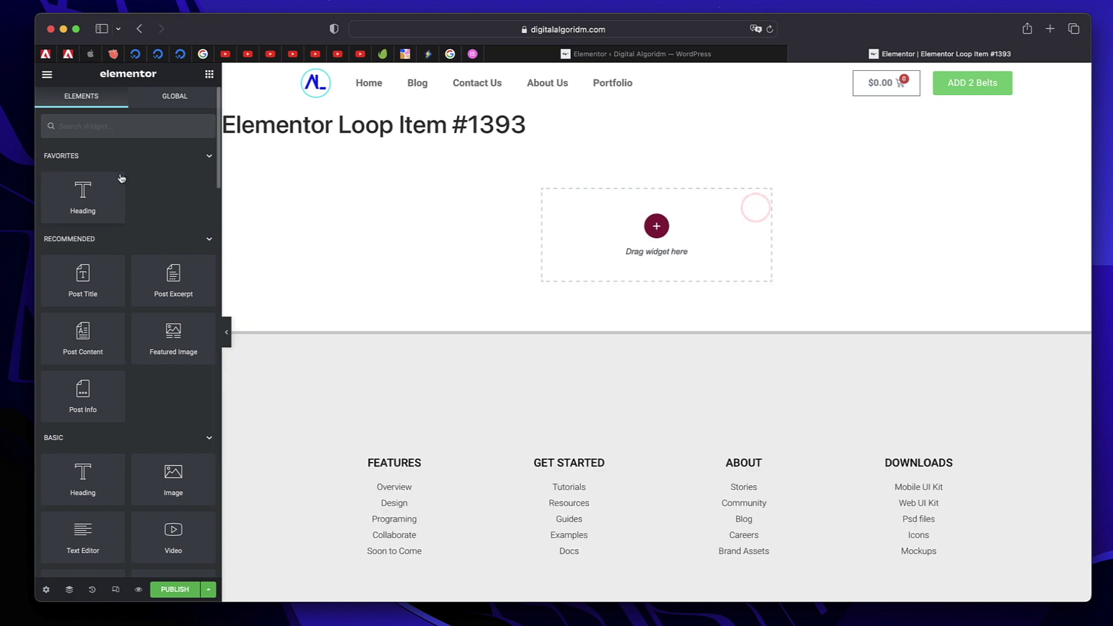
scroll(98, 258, down, 3)
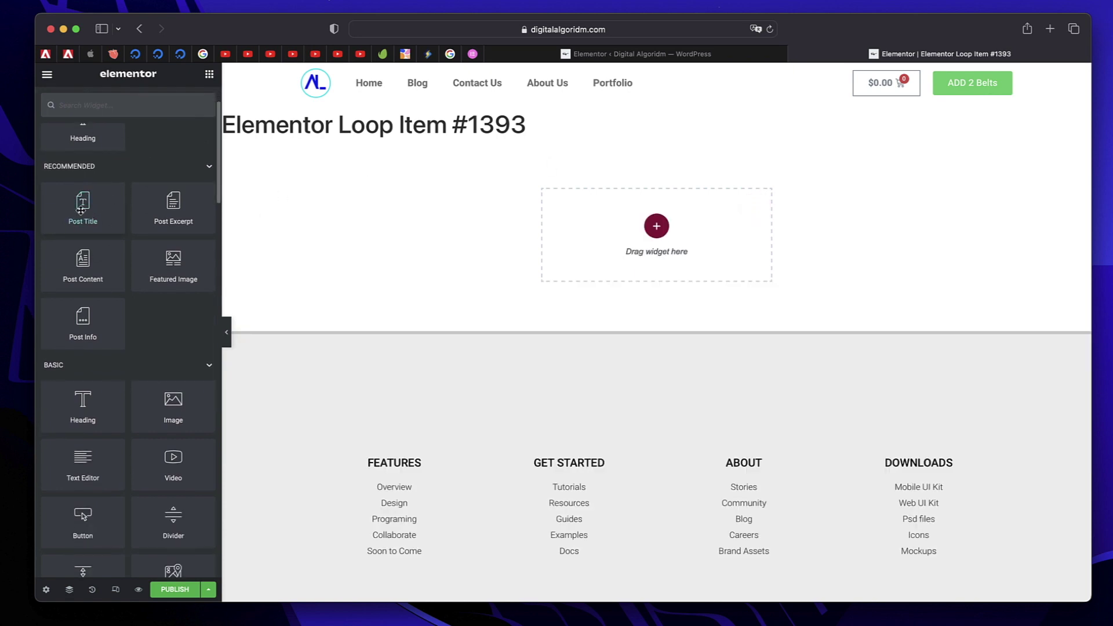
scroll(71, 212, down, 10)
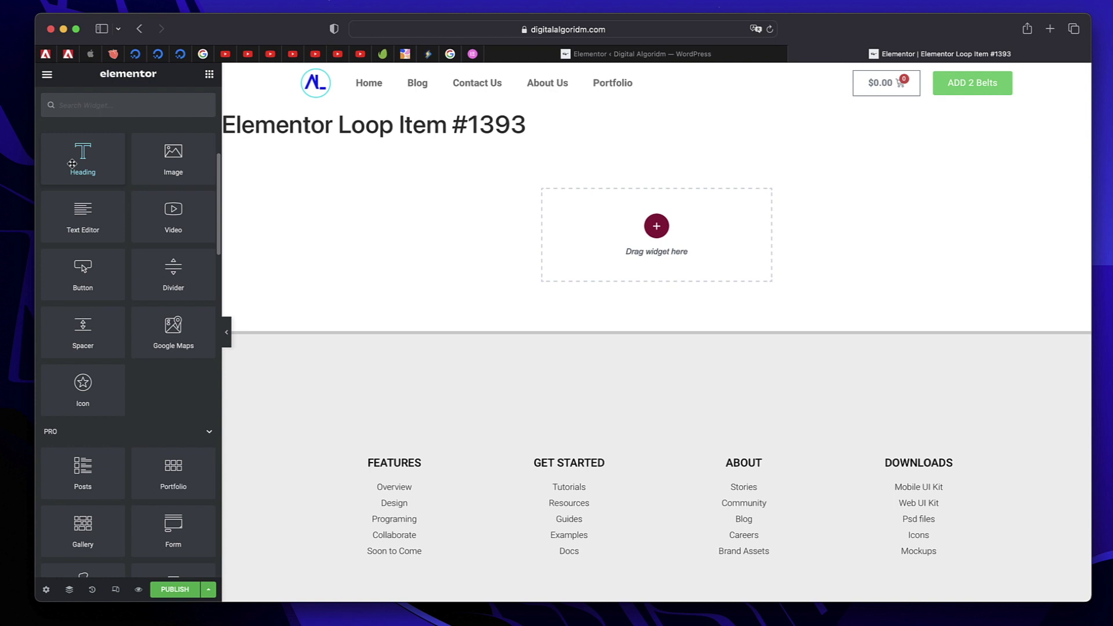
scroll(72, 165, up, 13)
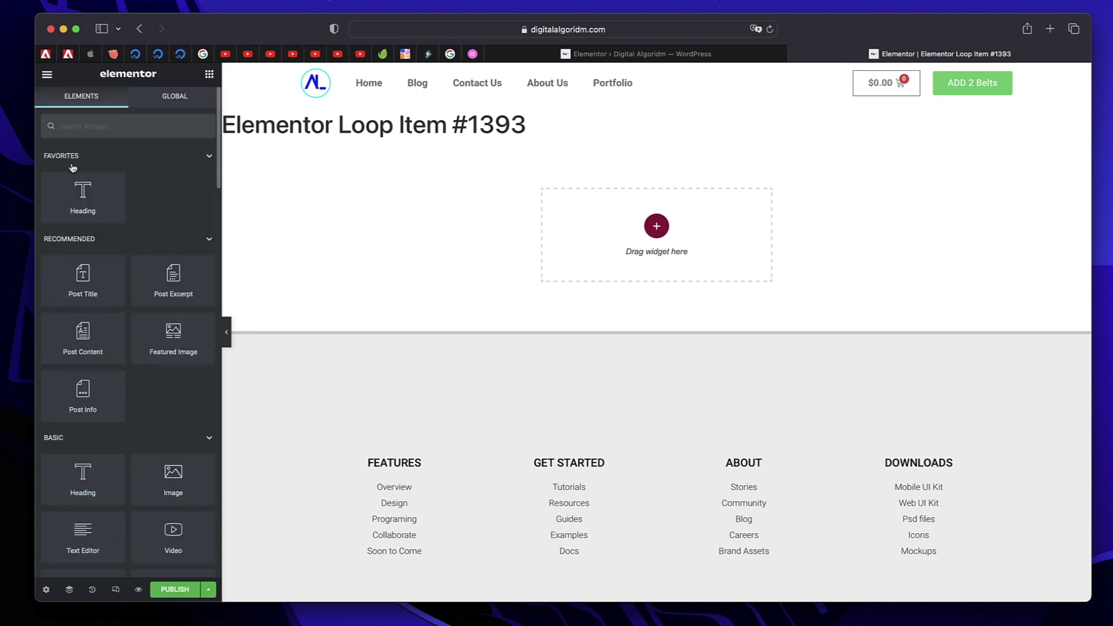
drag(87, 288, 589, 229)
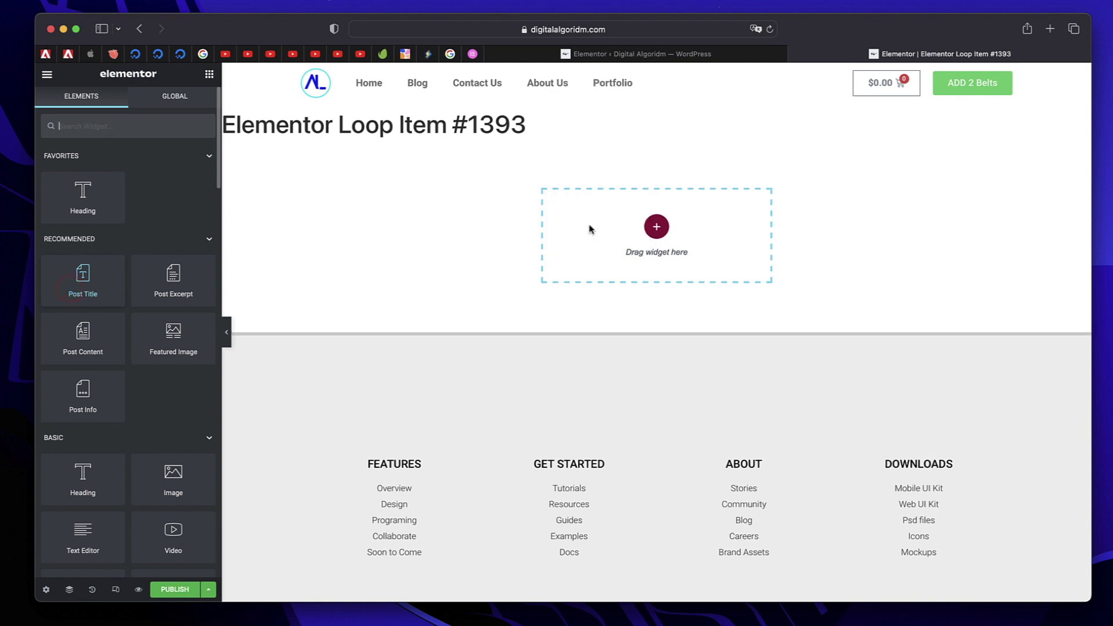
click(209, 74)
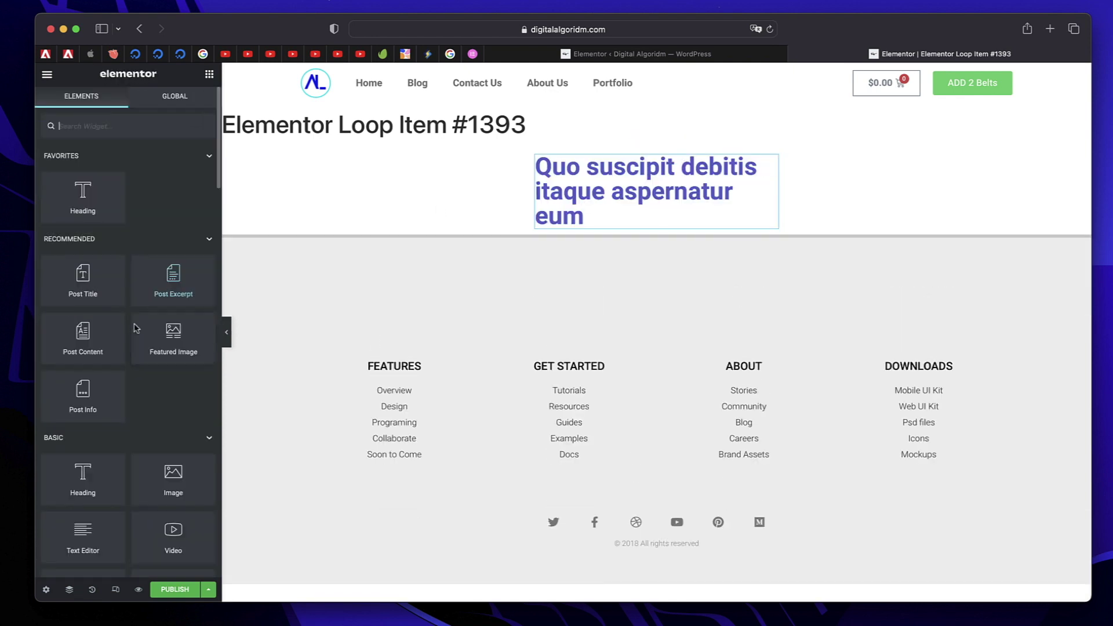
drag(166, 348, 594, 216)
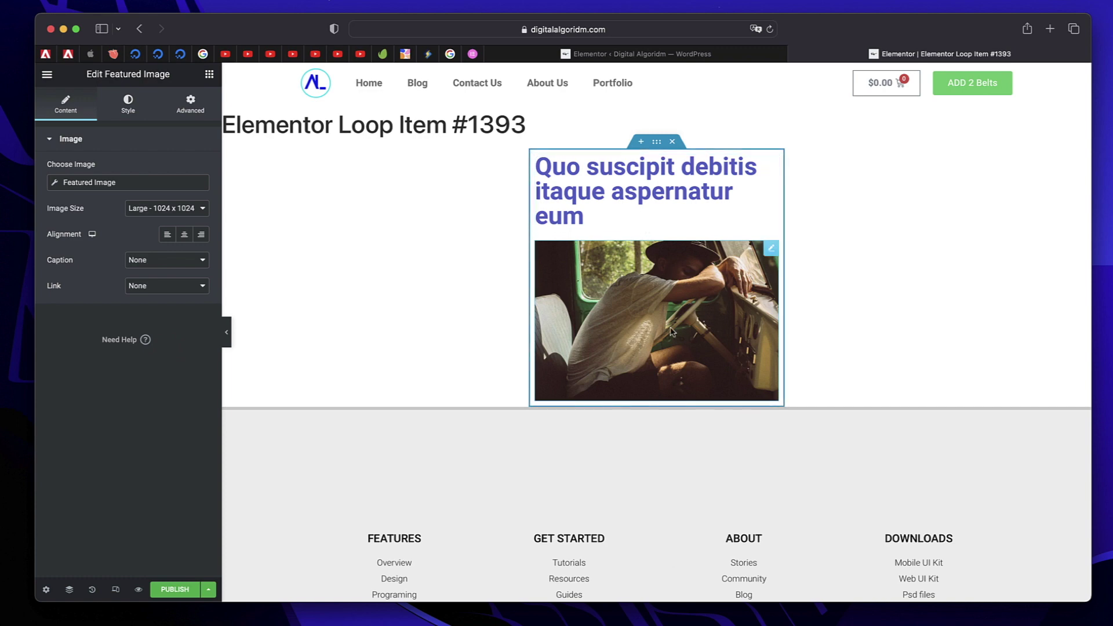
Turn on masking for the featured image and clip it to the Blob shape.
click(197, 106)
scroll(120, 395, down, 5)
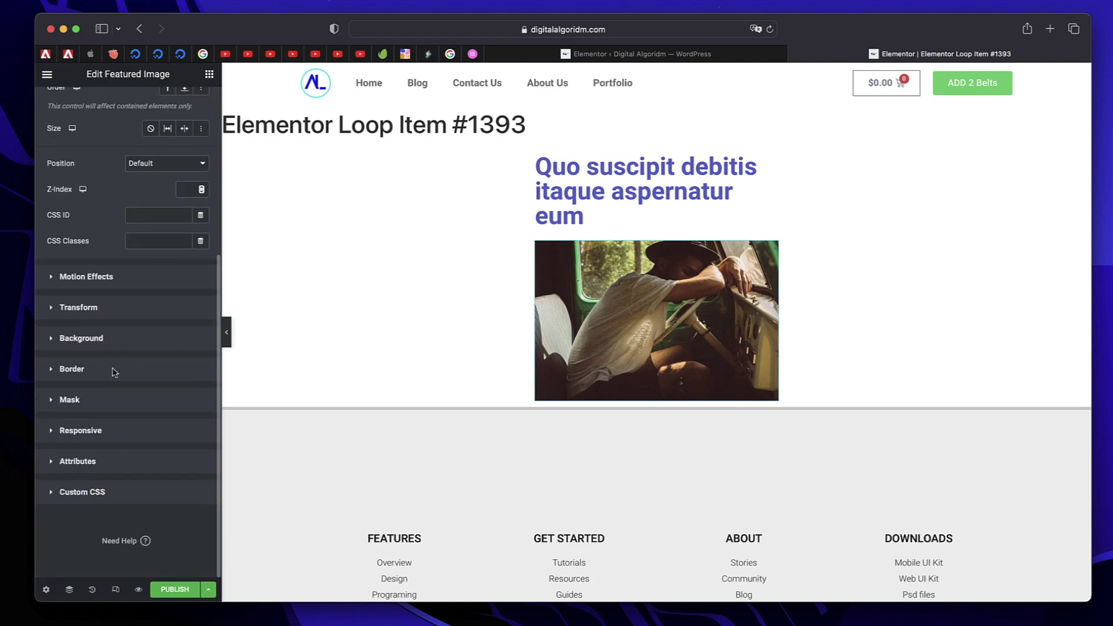
click(108, 400)
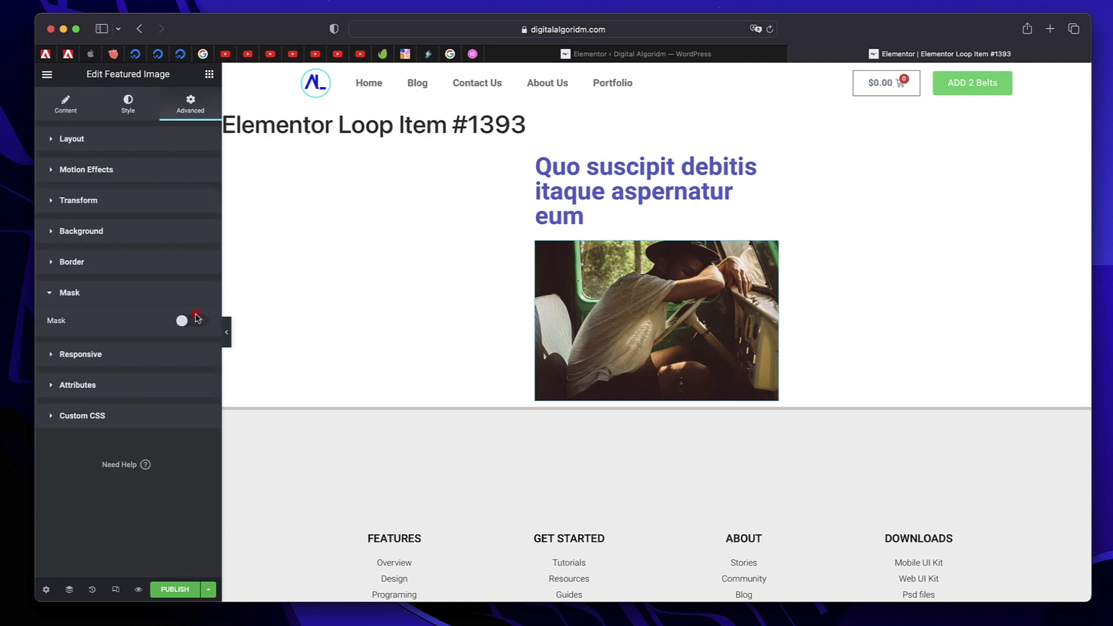
click(185, 323)
click(181, 347)
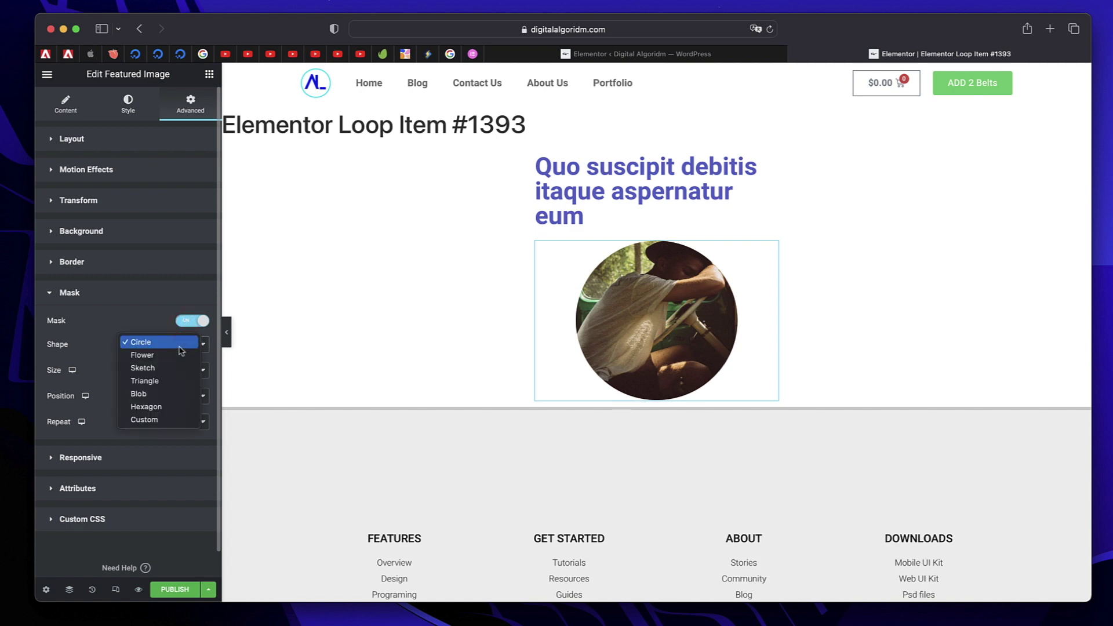
click(165, 394)
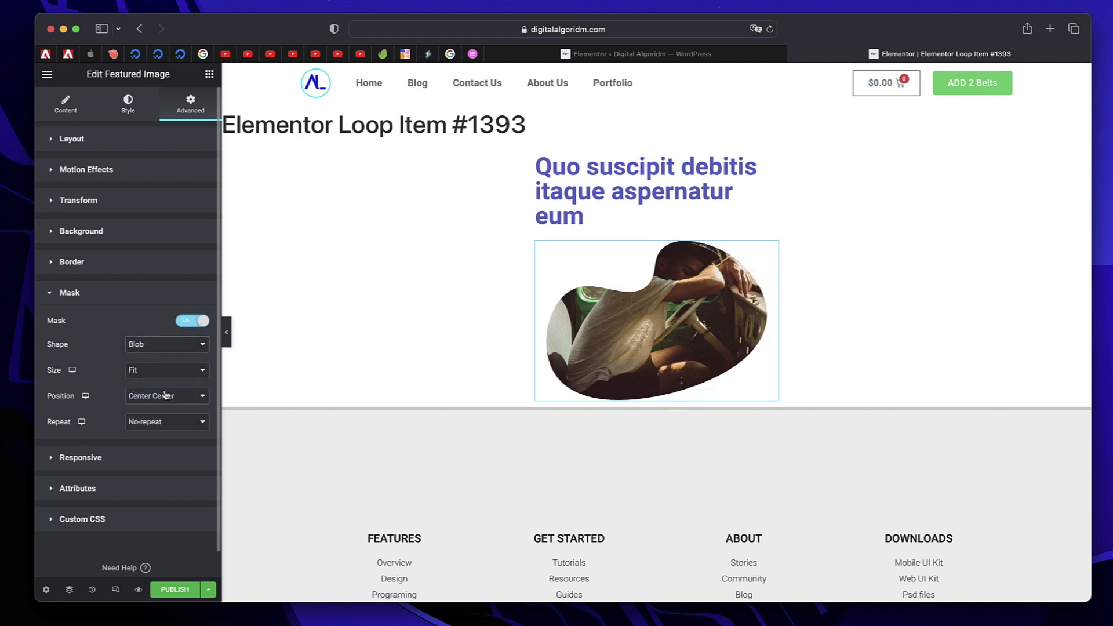
click(775, 263)
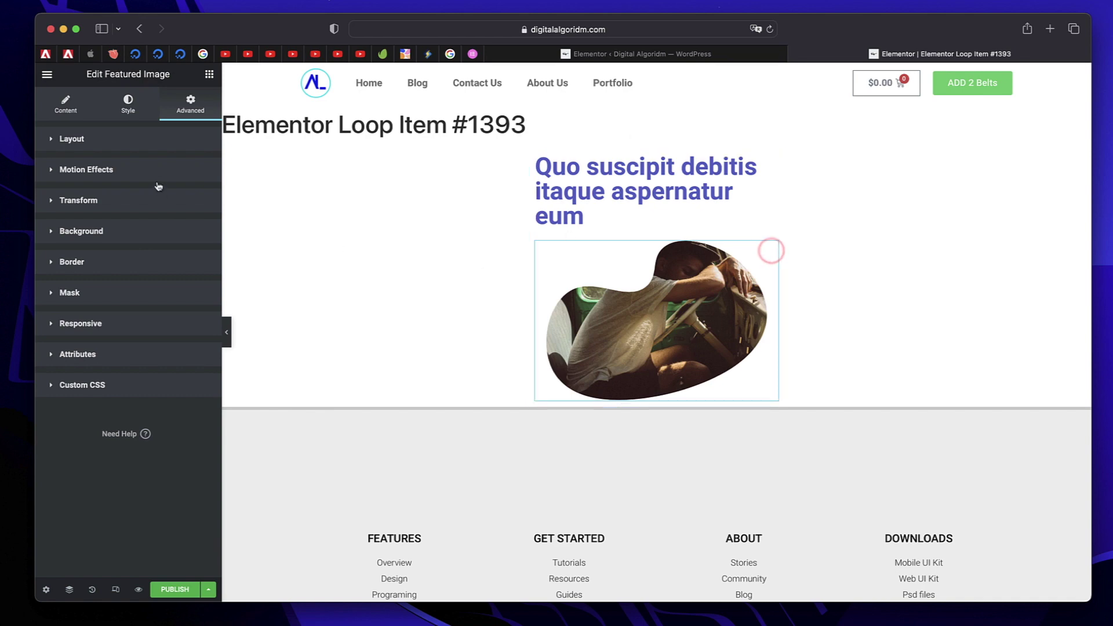
Link the image to a custom URL using the dynamic Post URL tag, then publish.
click(63, 108)
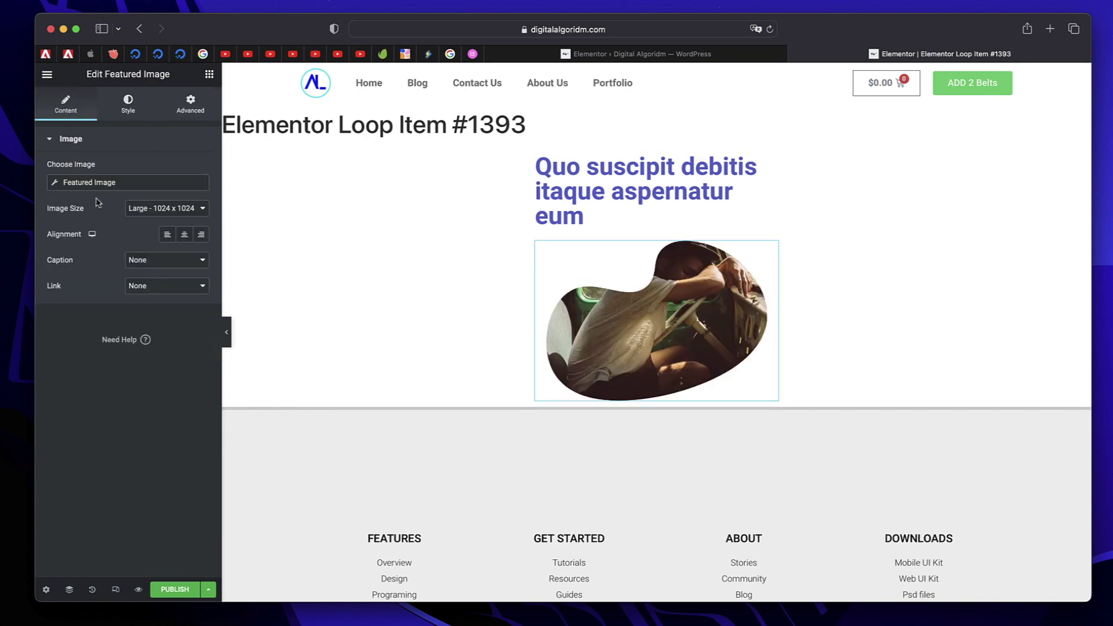
click(152, 290)
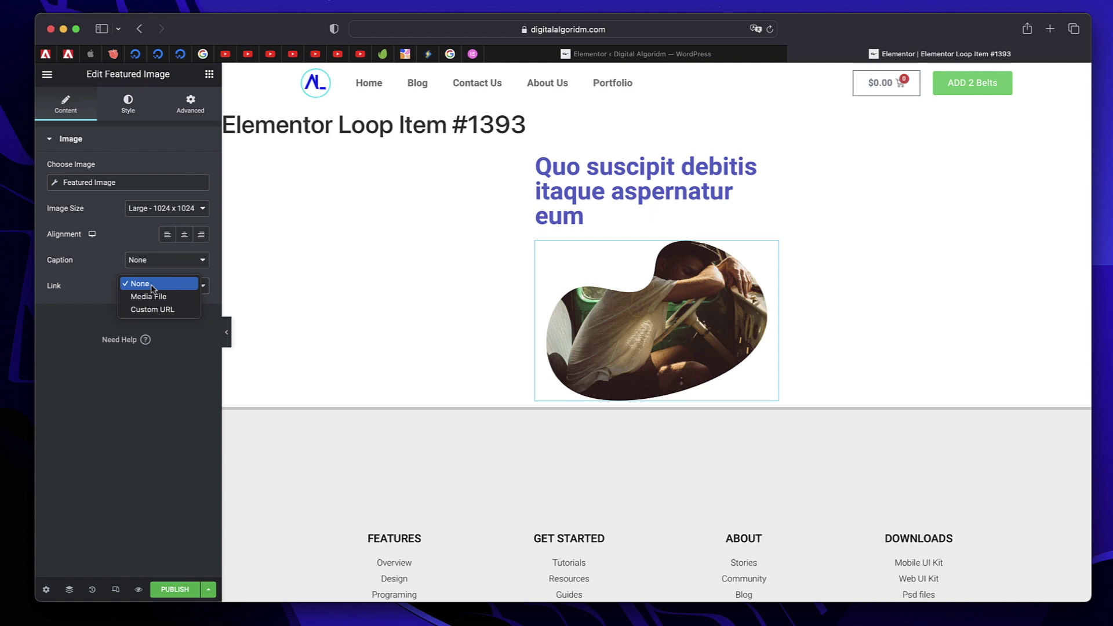
click(152, 309)
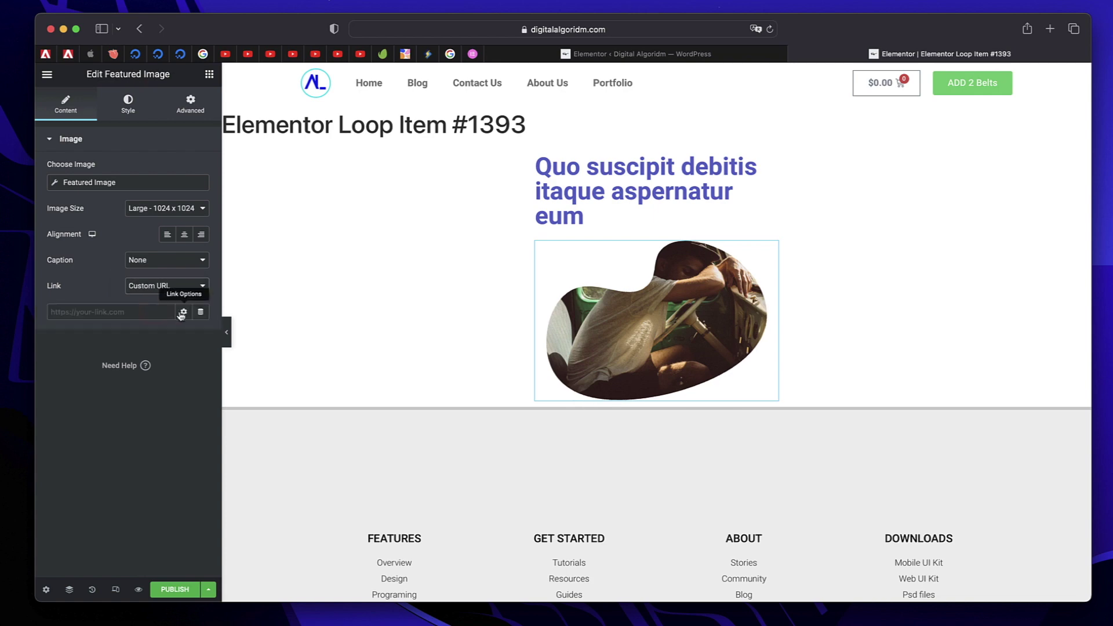
click(201, 313)
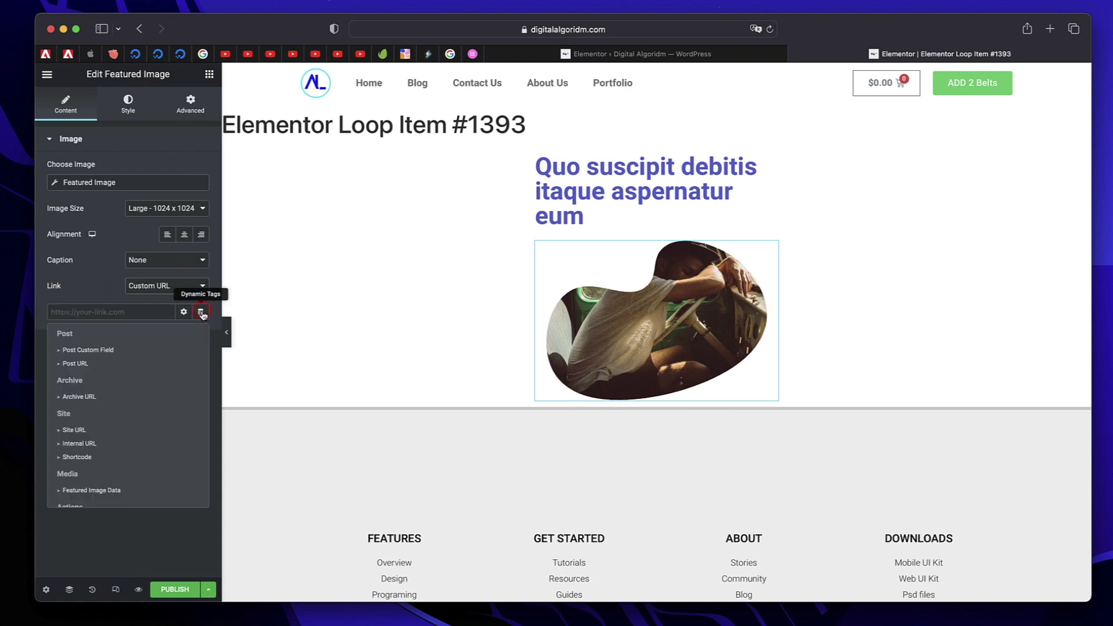
click(124, 364)
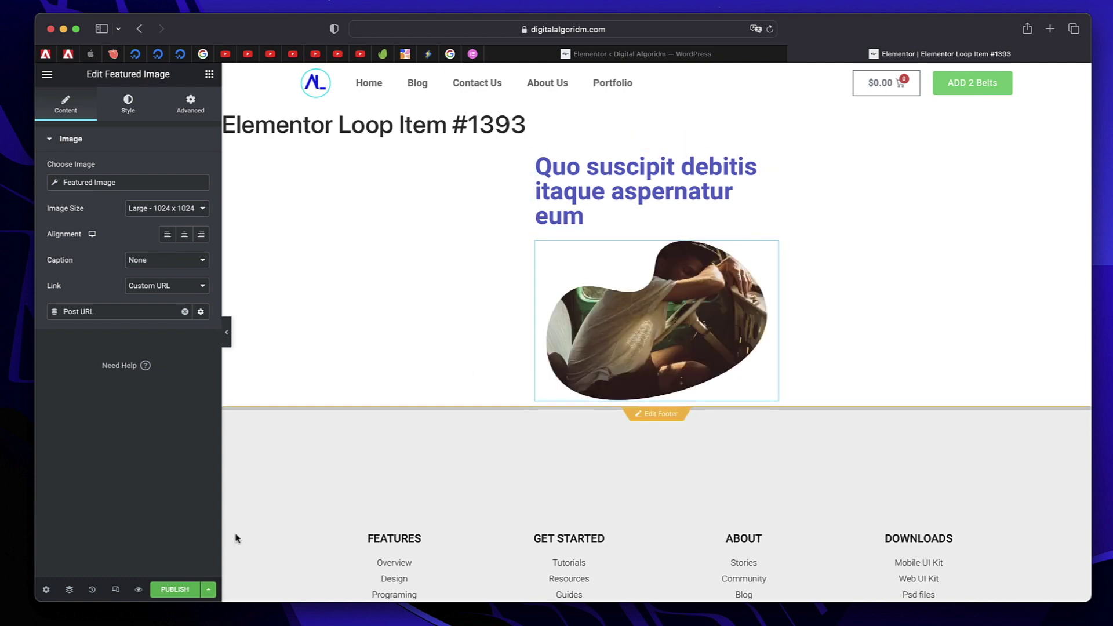
click(170, 591)
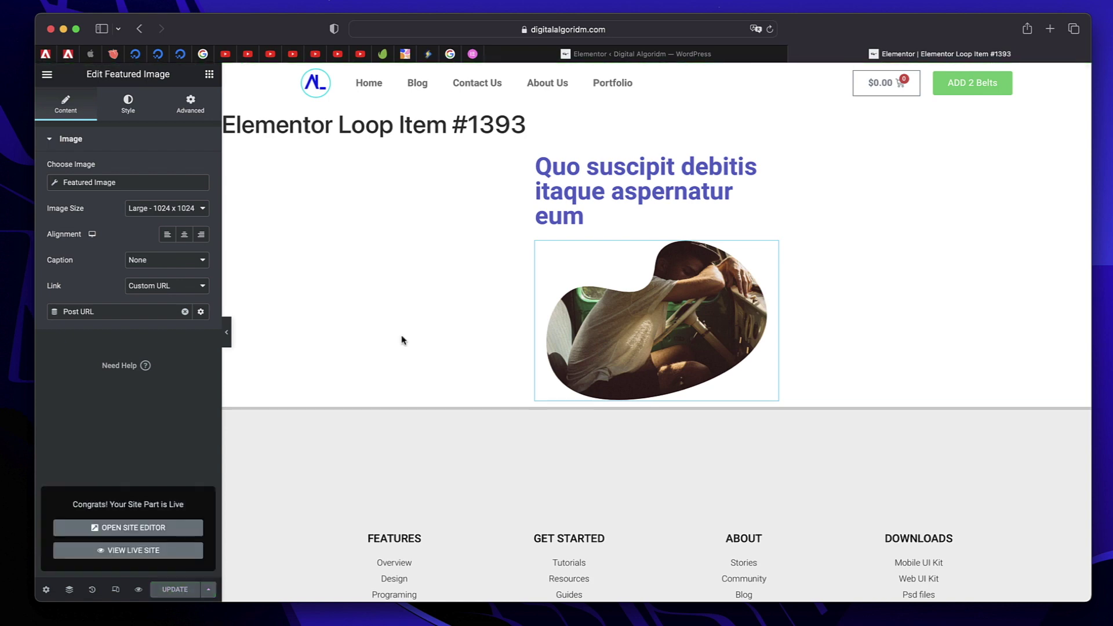
Rename the loop item template to 'First Loop Item' and update it.
click(46, 590)
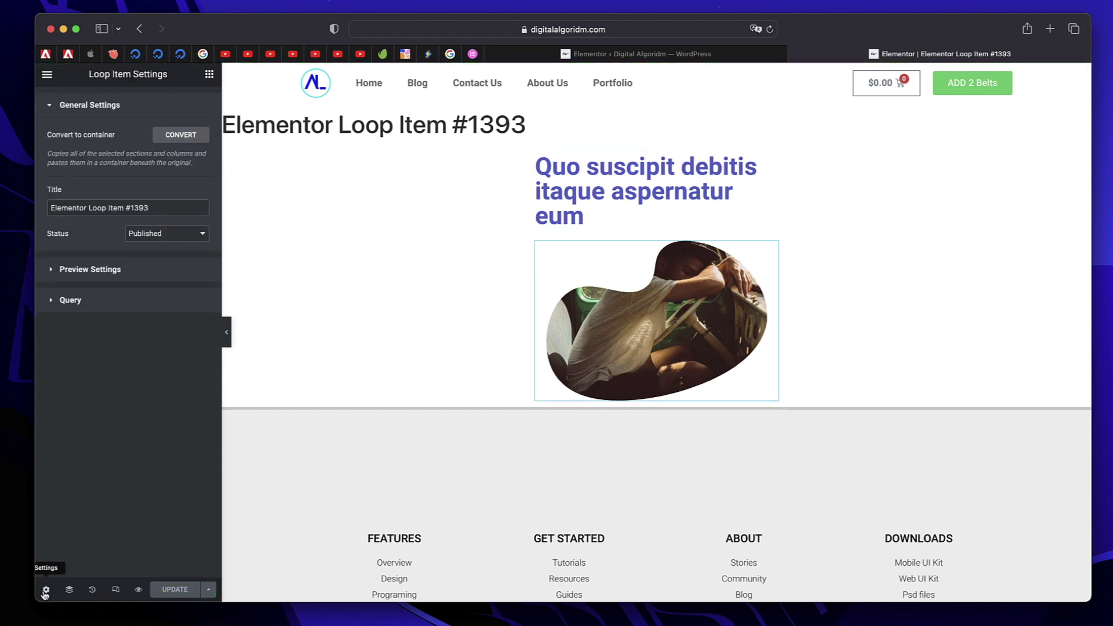
triple_click(162, 207)
text(Firs)
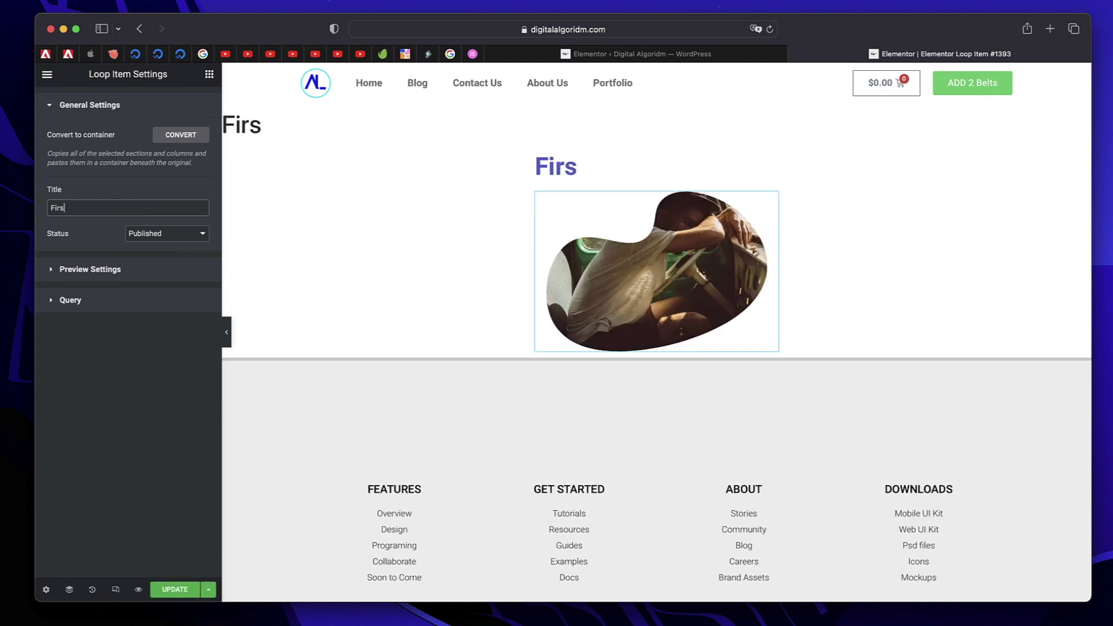
text(t Loop Item)
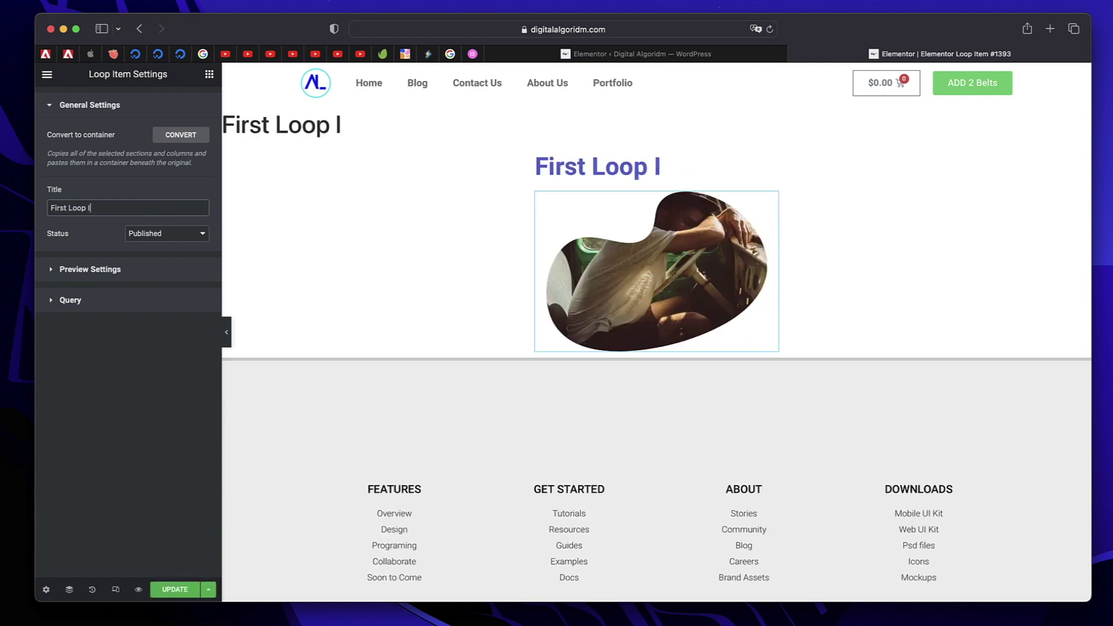
click(174, 589)
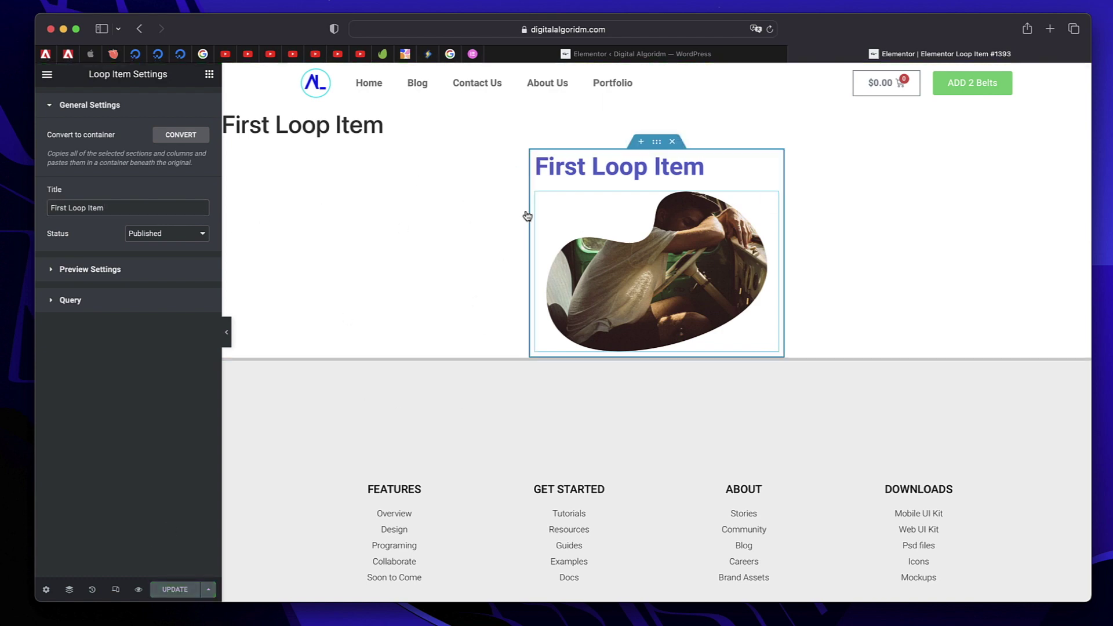
Create a new WordPress page titled 'Loop Test'.
click(690, 54)
mouse_move(61, 177)
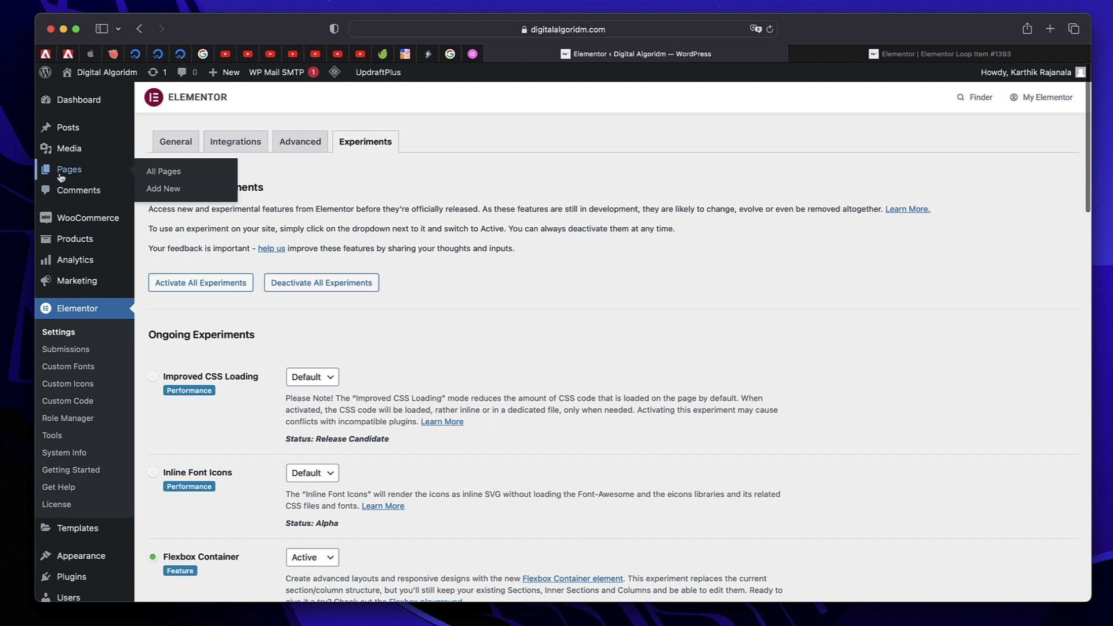
click(165, 190)
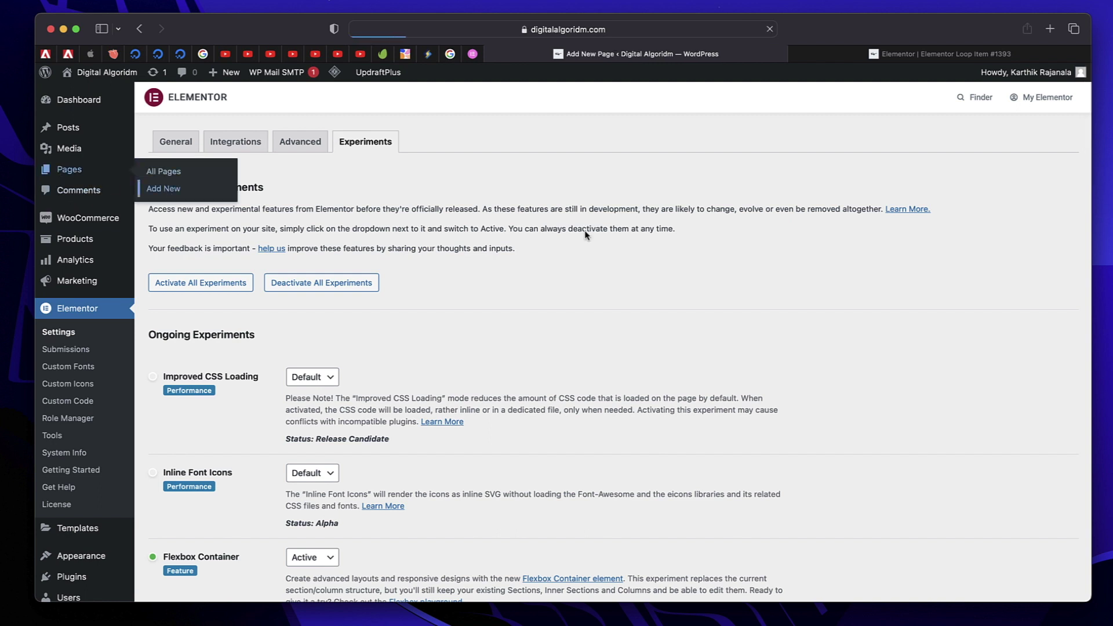
text(L)
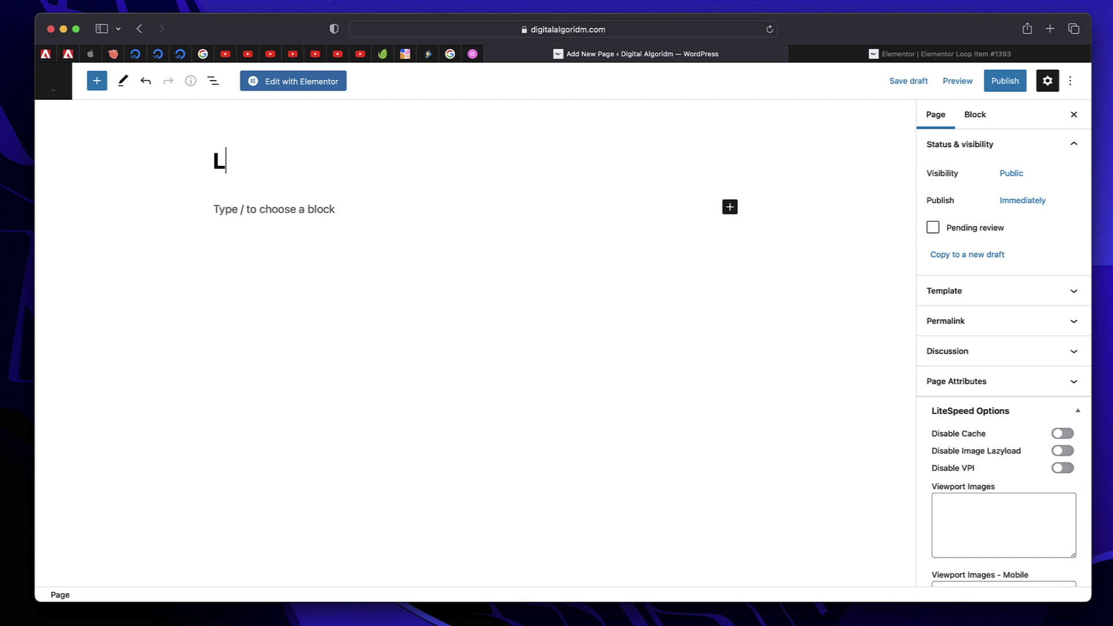
text(oop Test)
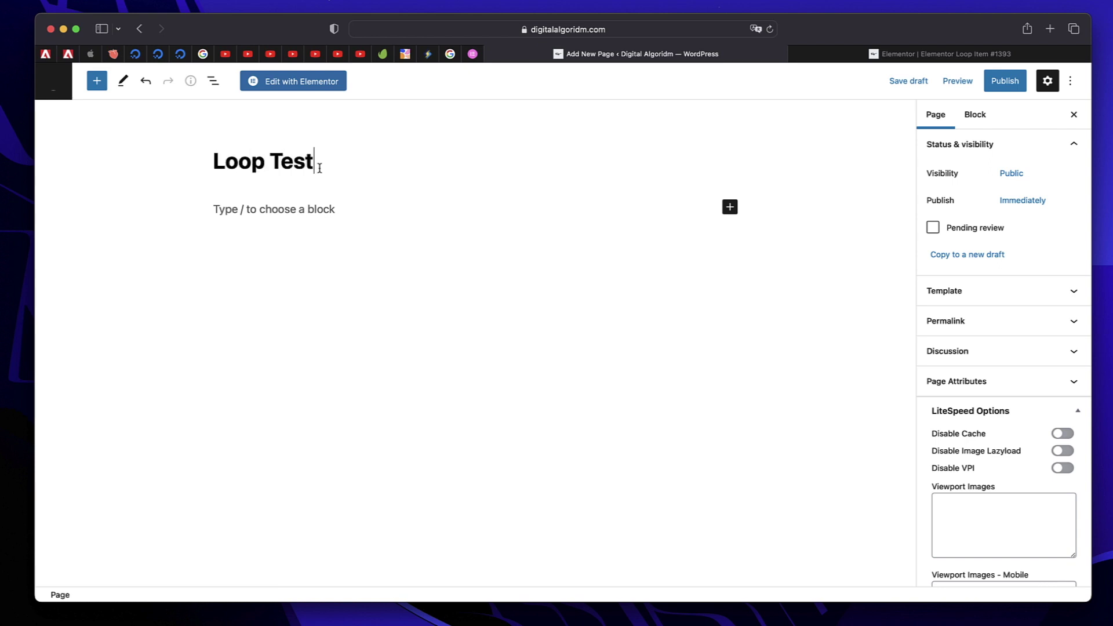
Set the page template to Elementor Full Width and publish the page.
click(1037, 297)
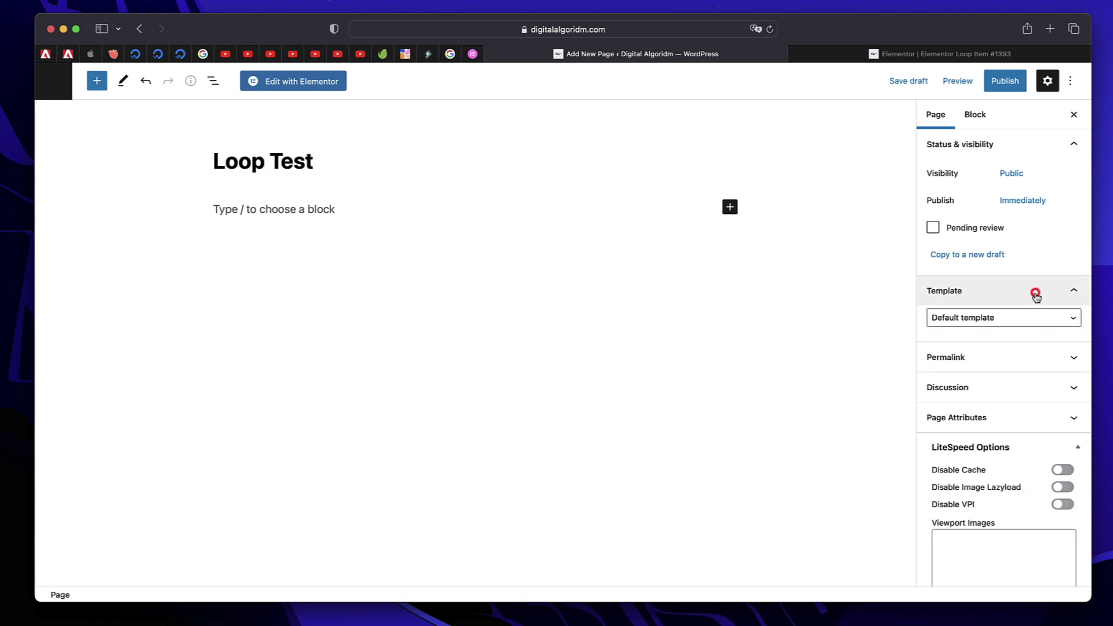
click(1009, 319)
click(1005, 344)
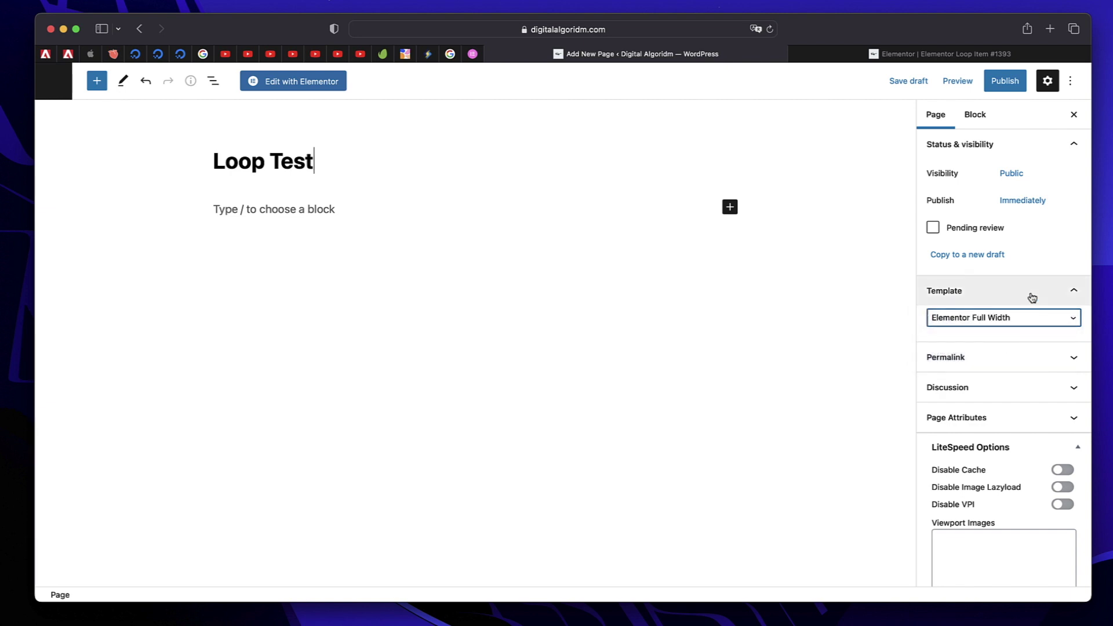
click(1032, 287)
click(1010, 85)
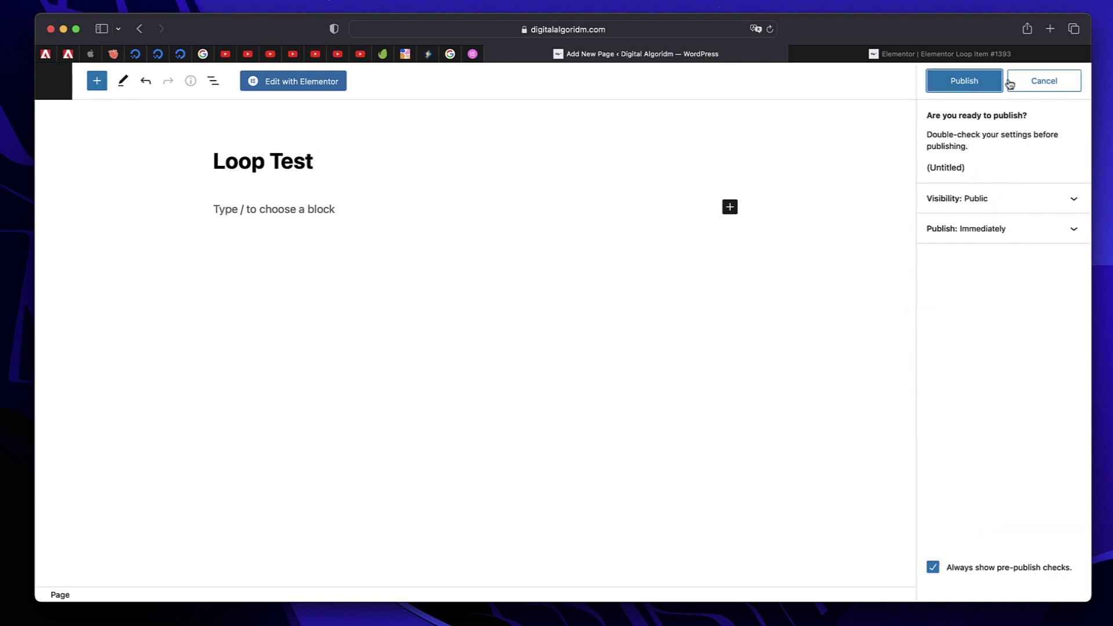
click(959, 81)
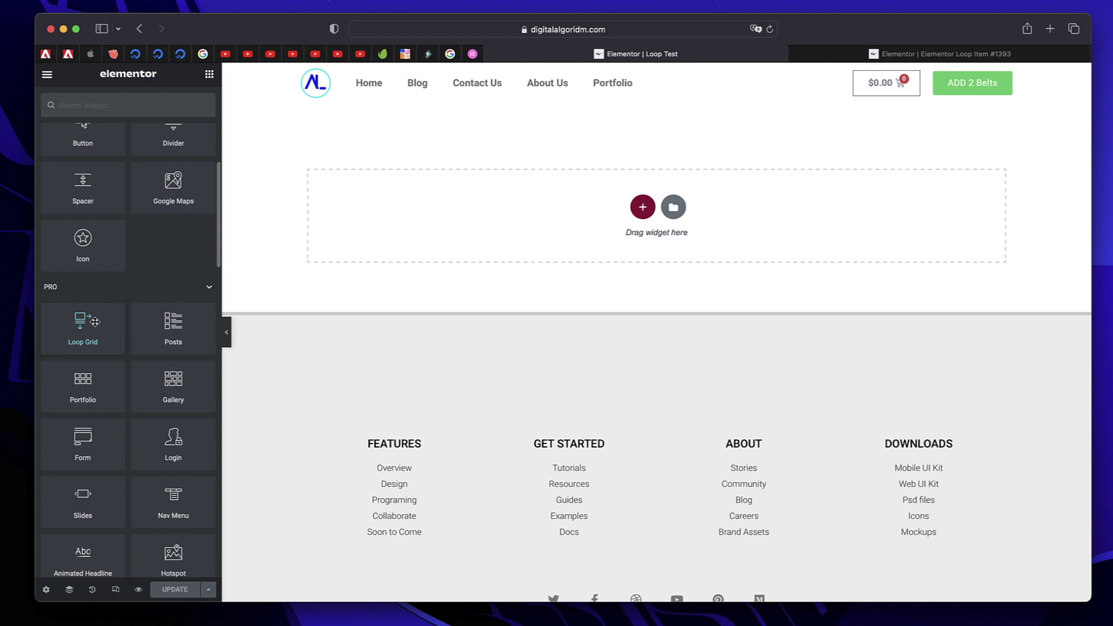
Drop a Loop Grid onto the Loop Test page and search its template picker for First Loop Item.
drag(82, 335, 457, 239)
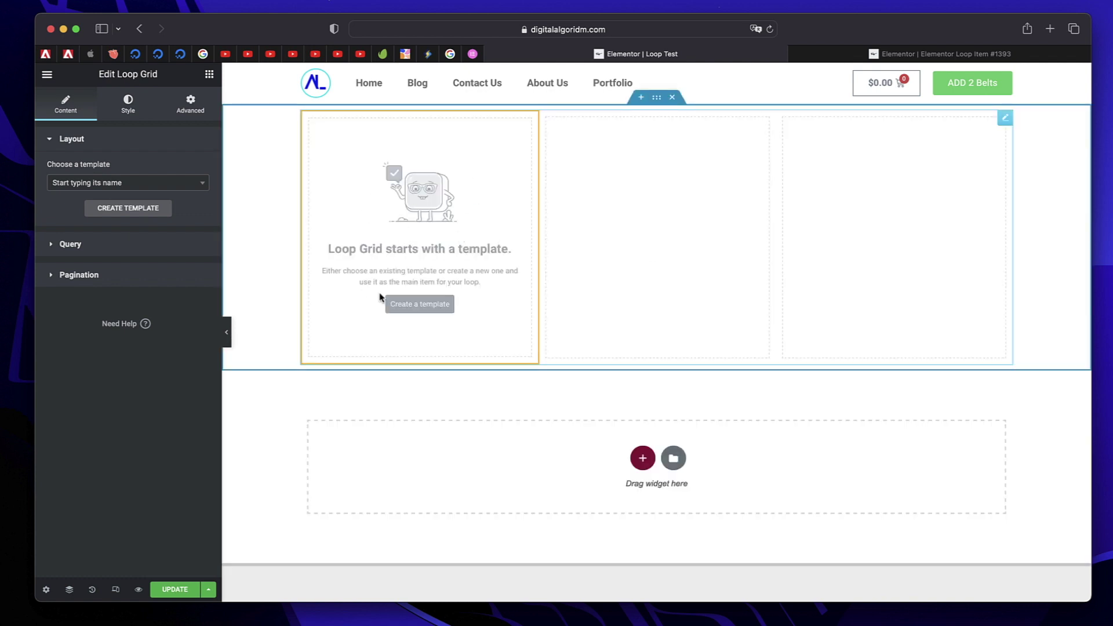
click(106, 183)
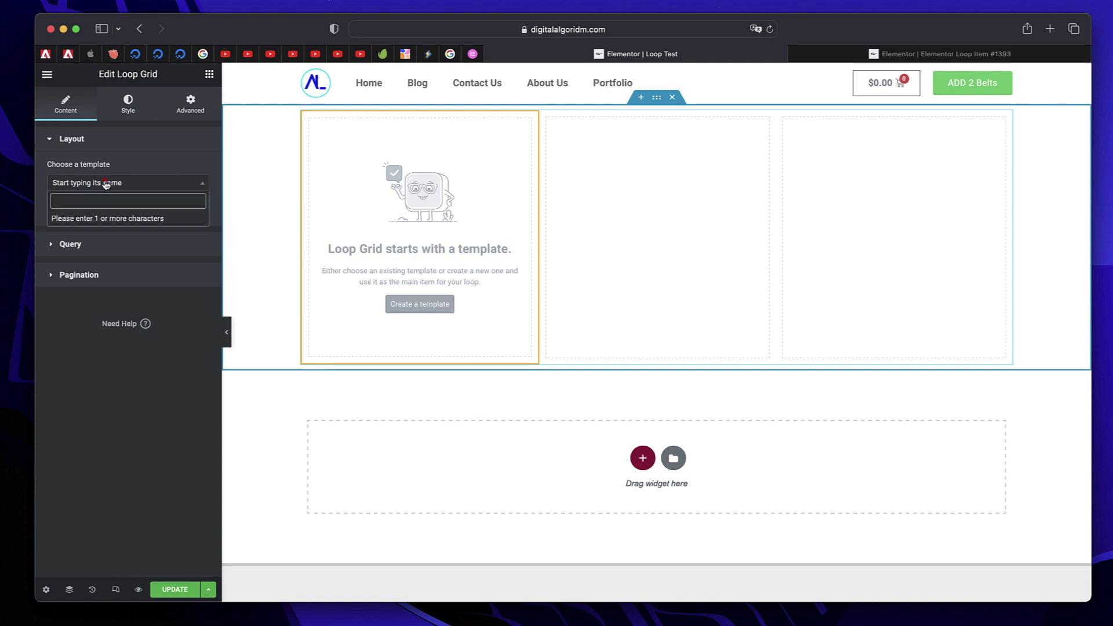
text(fir)
click(111, 220)
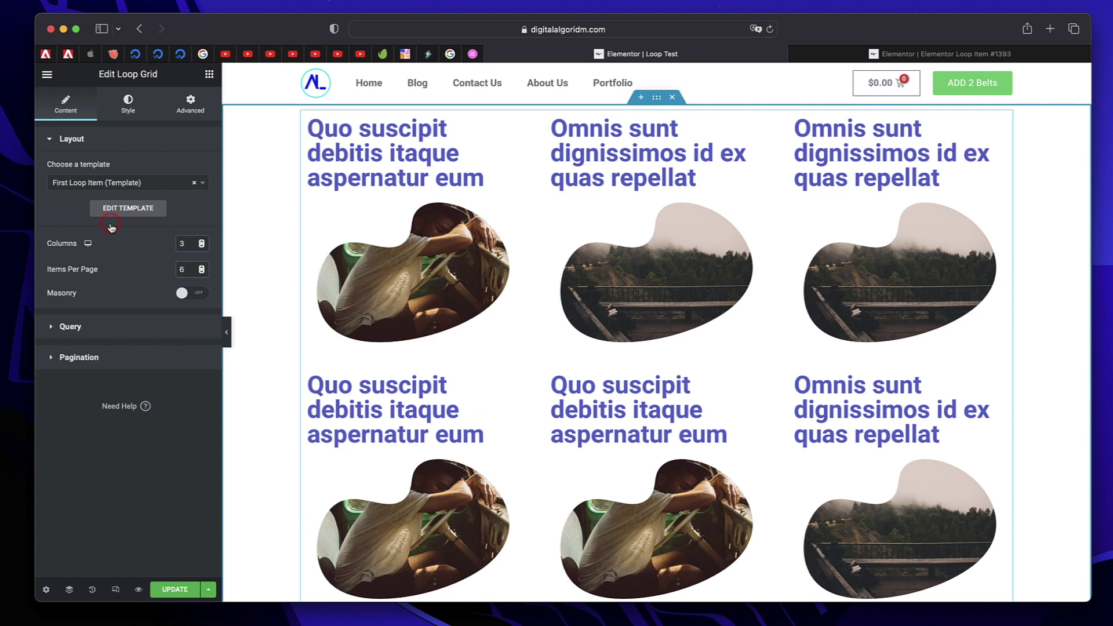
scroll(835, 363, down, 2)
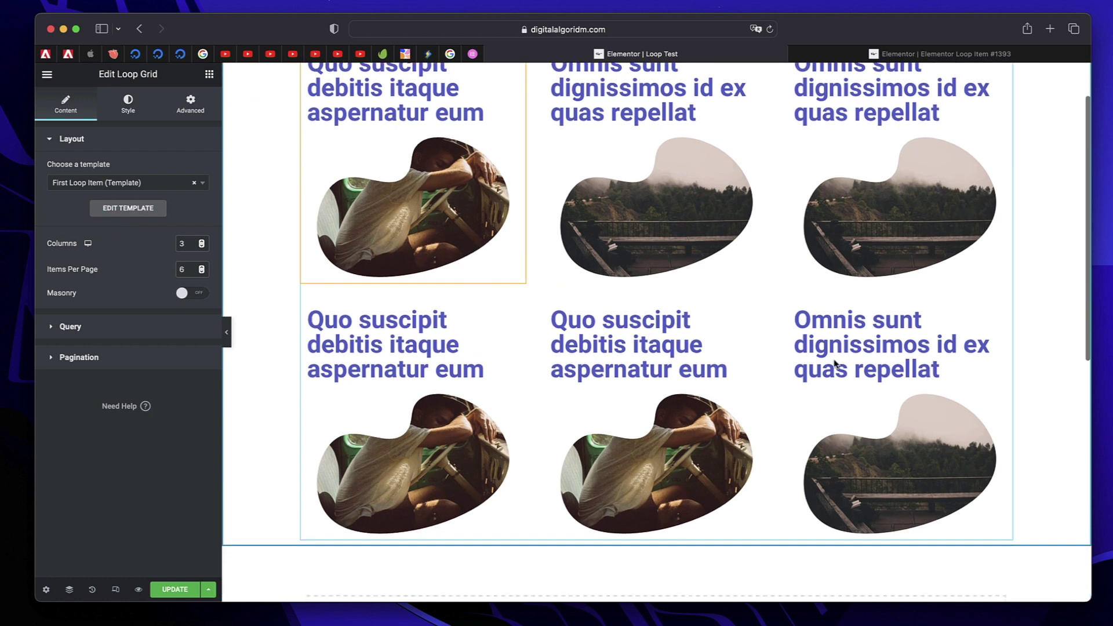
scroll(522, 424, up, 2)
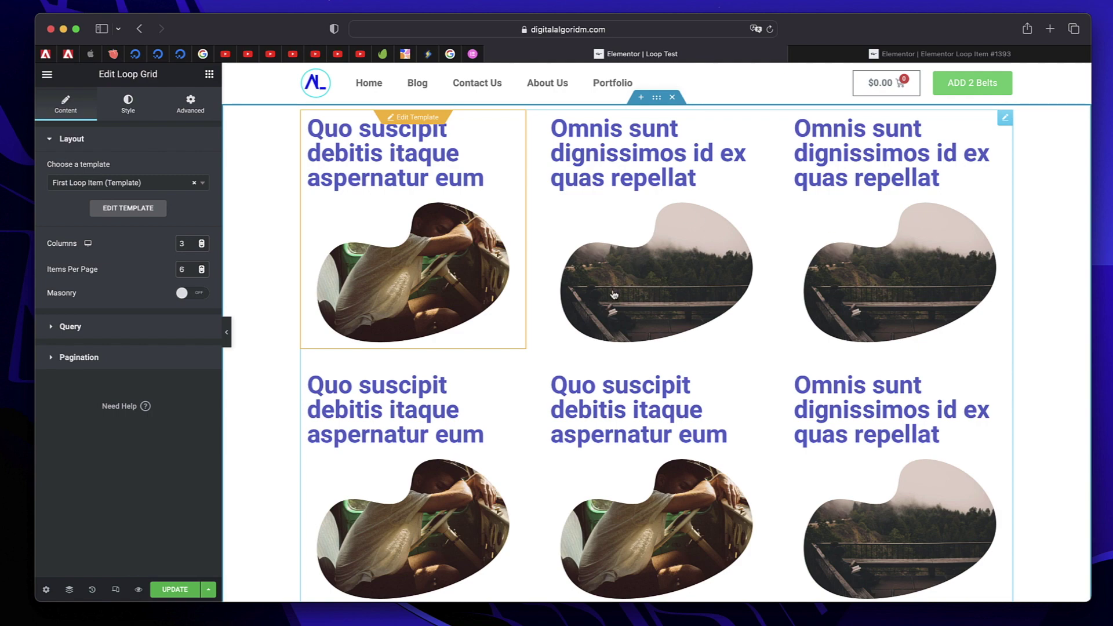
scroll(617, 299, down, 1)
scroll(617, 299, up, 1)
Switch the loop grid's query source to Pages, then to Products, and check the product grid.
click(123, 319)
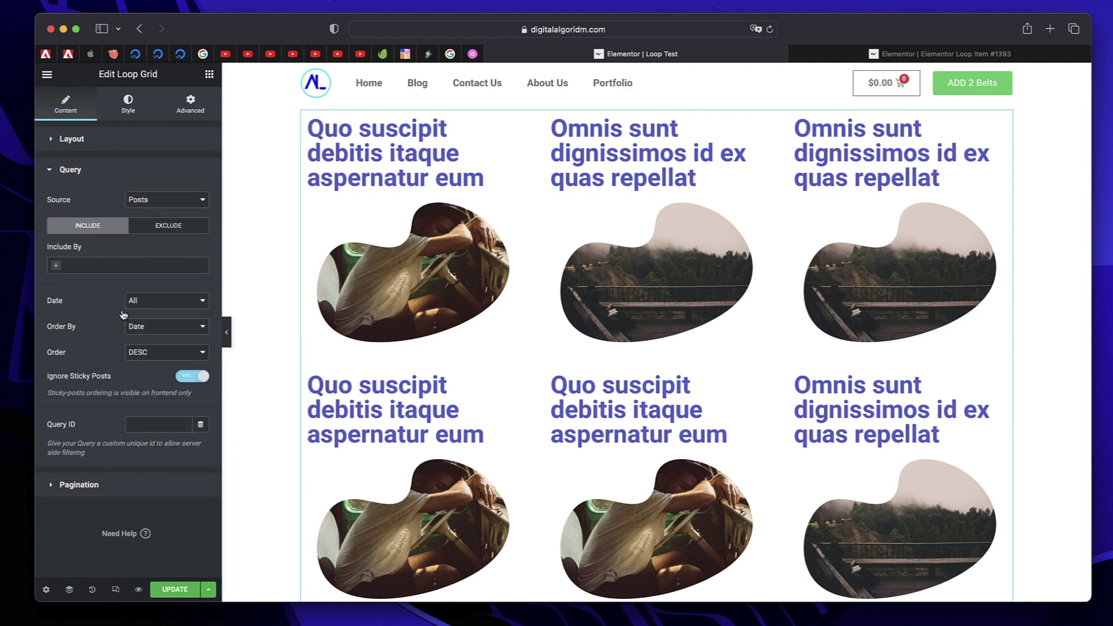
click(175, 202)
click(168, 211)
click(186, 198)
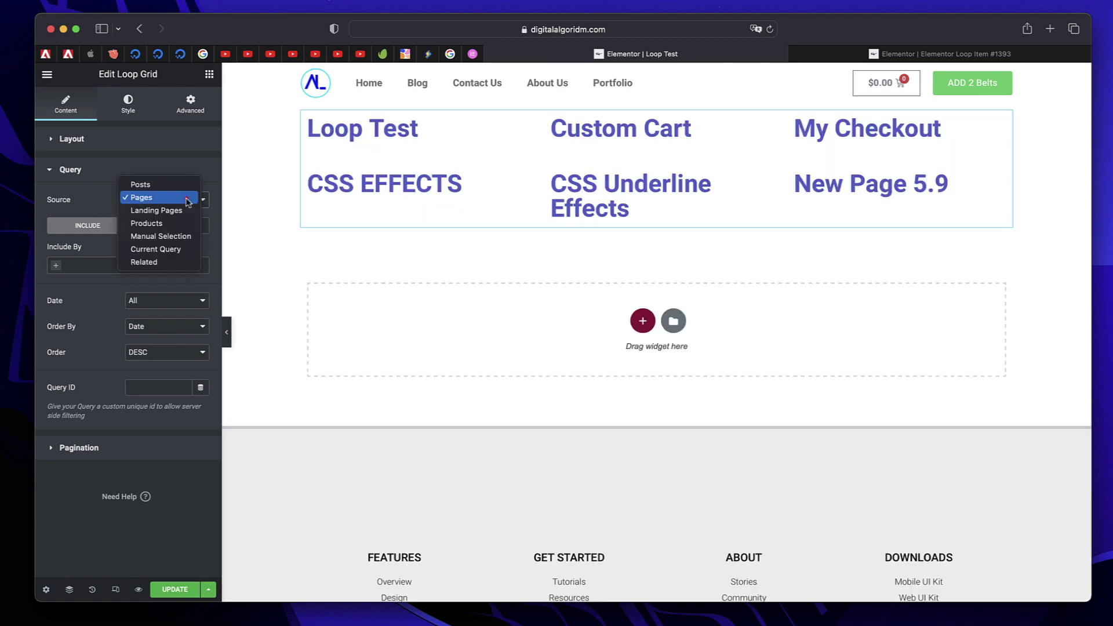
click(179, 224)
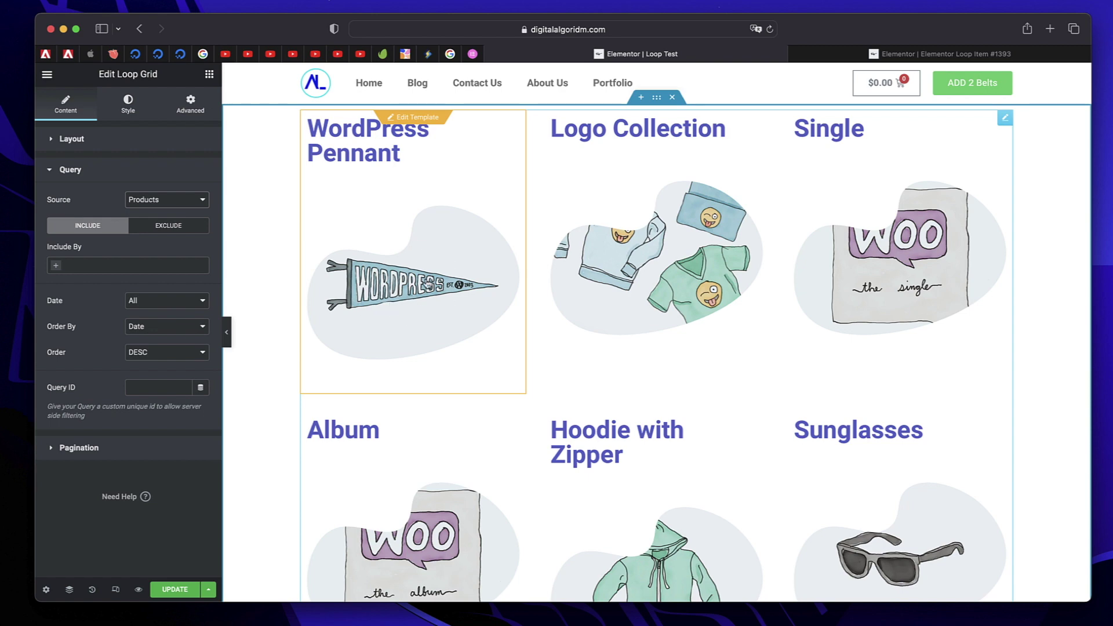
scroll(750, 565, down, 4)
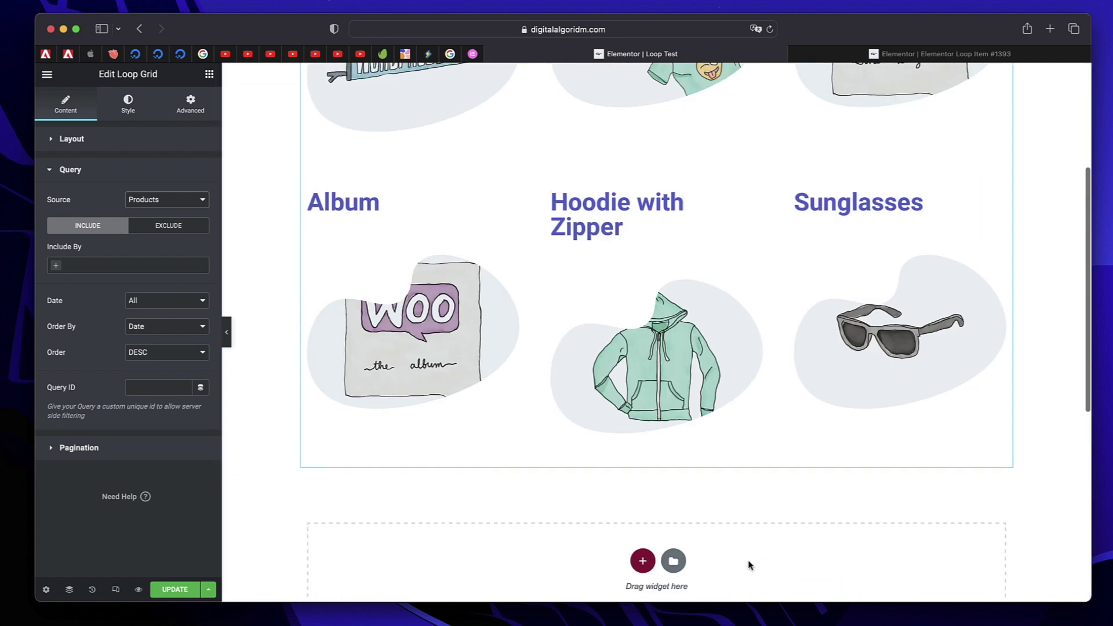
scroll(427, 412, up, 4)
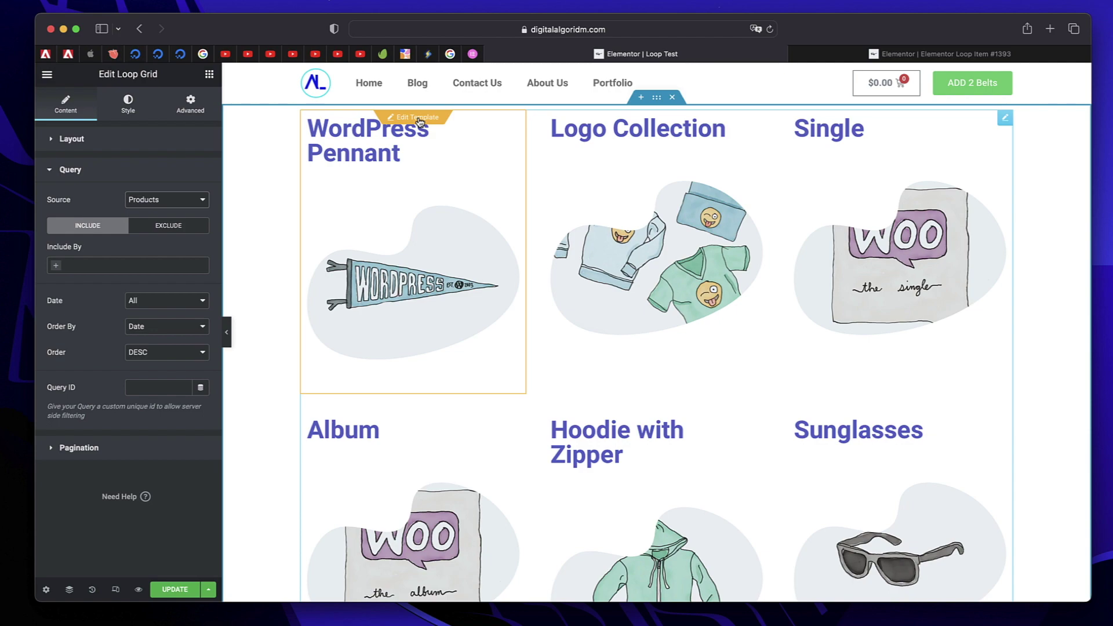
Edit the loop item template, set the featured image's mask shape to Circle, and update it.
click(419, 120)
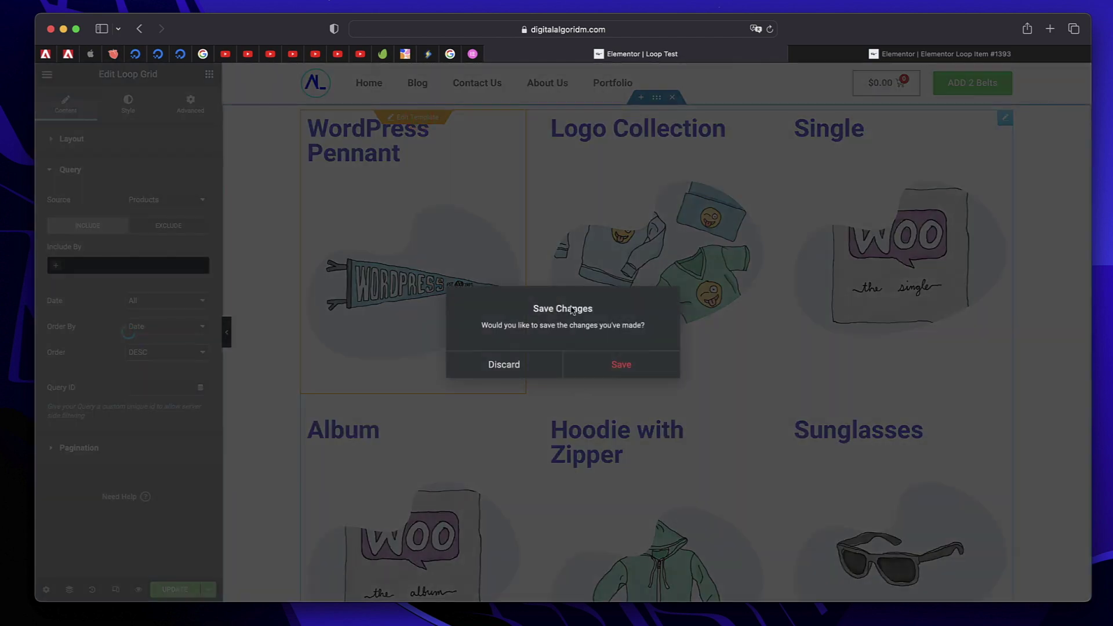
click(621, 364)
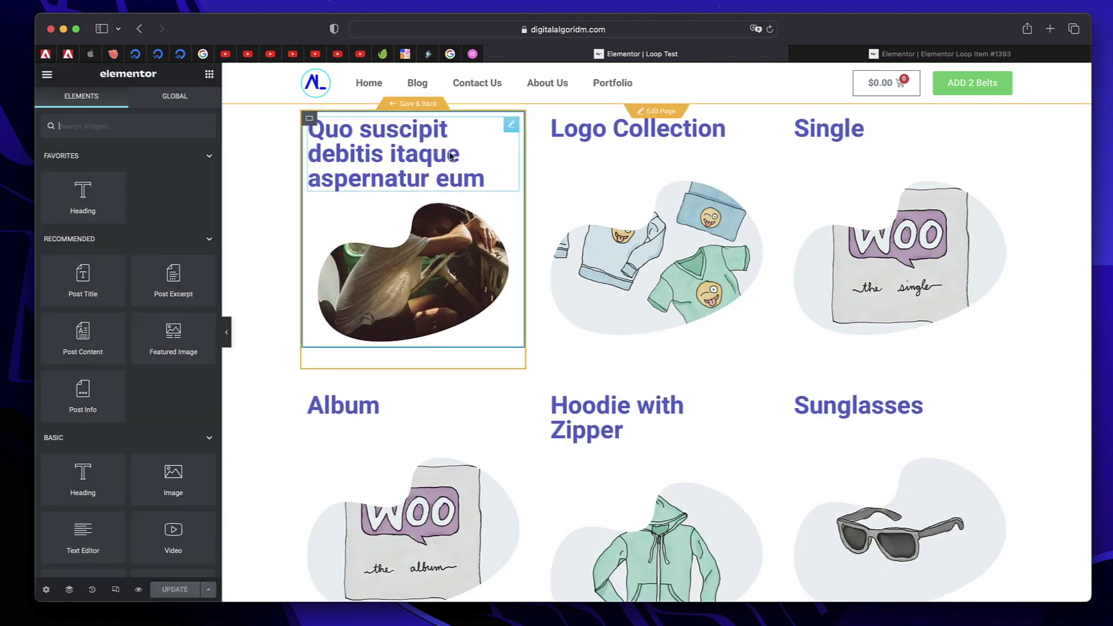
click(511, 214)
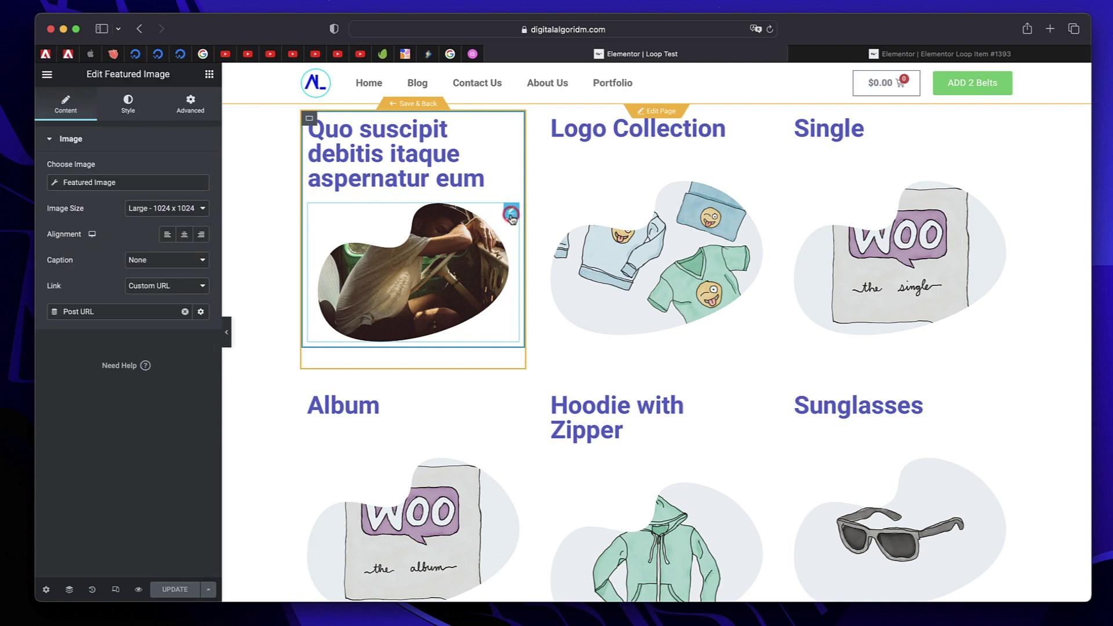
click(177, 112)
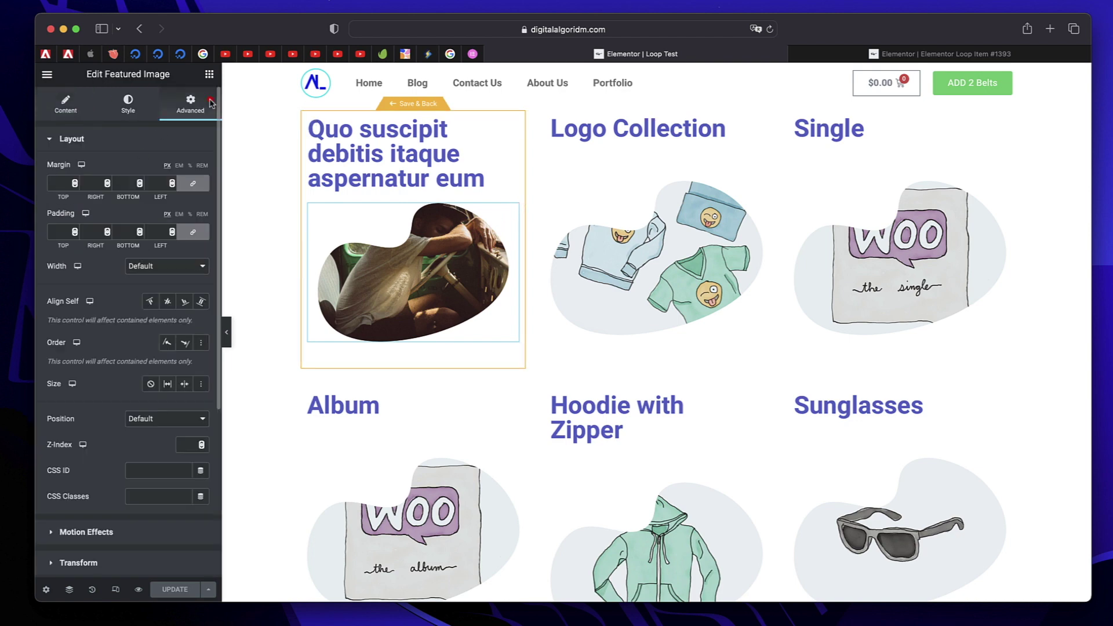
scroll(119, 450, down, 5)
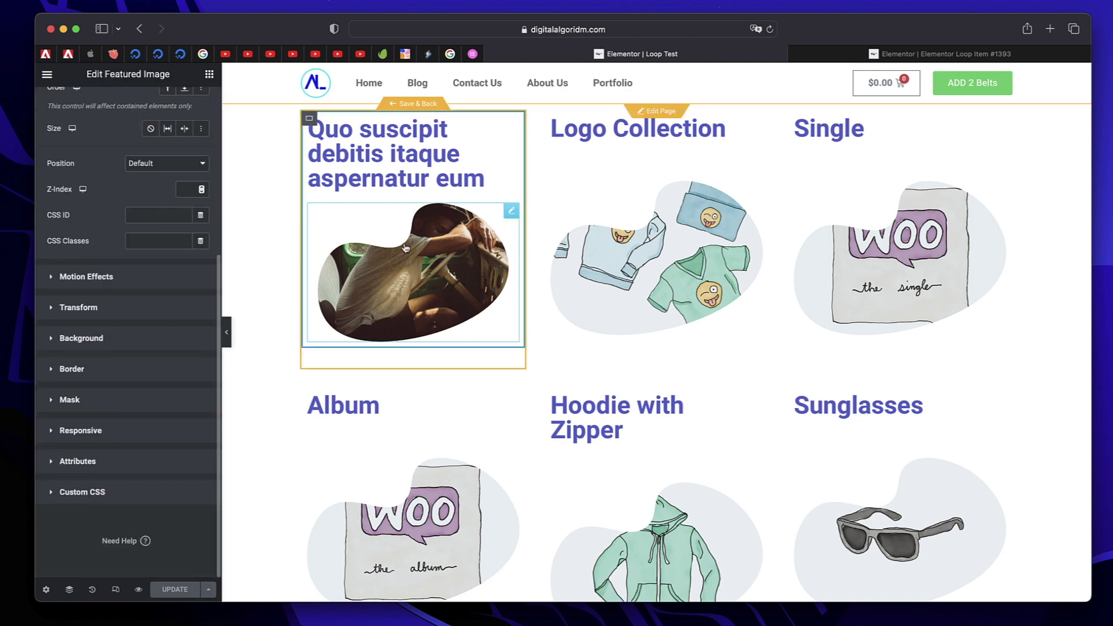
click(98, 406)
click(154, 346)
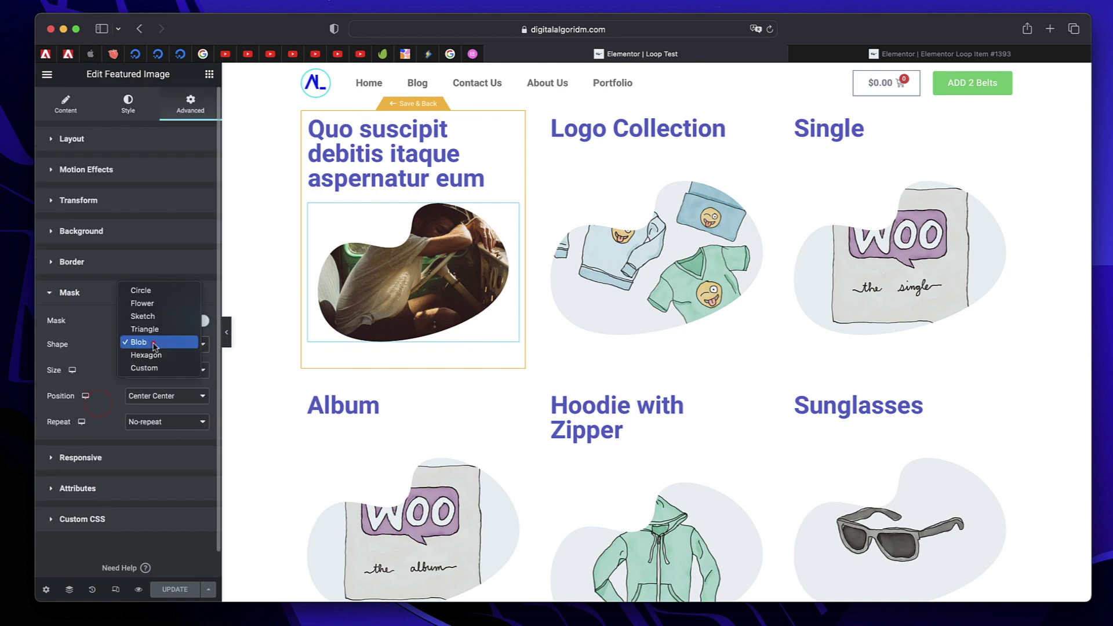
click(159, 292)
click(157, 293)
click(171, 589)
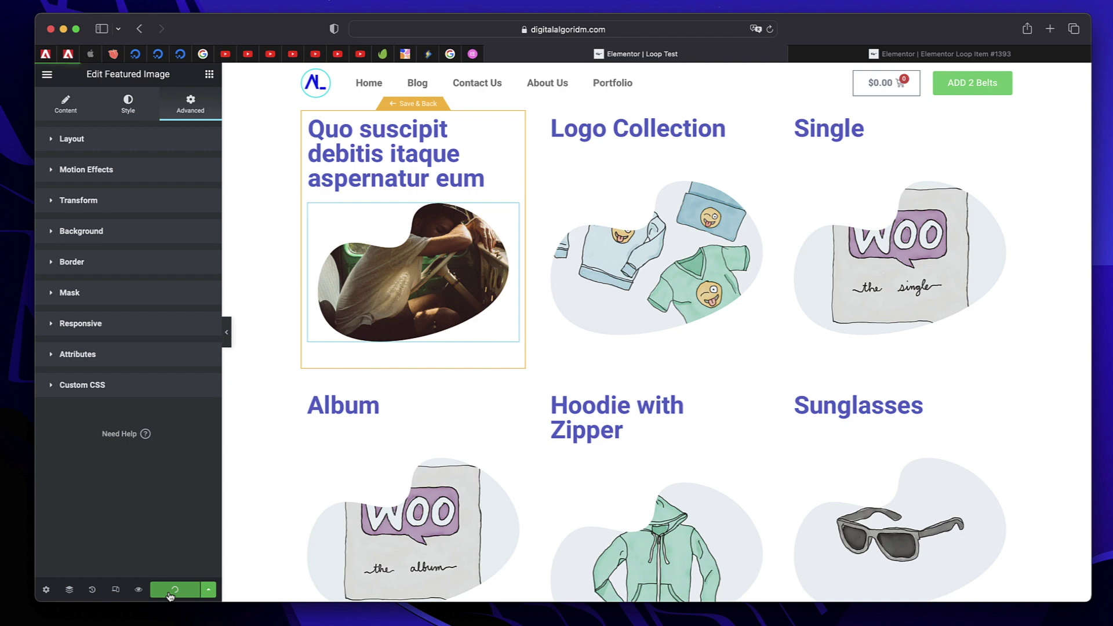
Reload to confirm the circular product images, then select the container holding the loop grid.
click(771, 32)
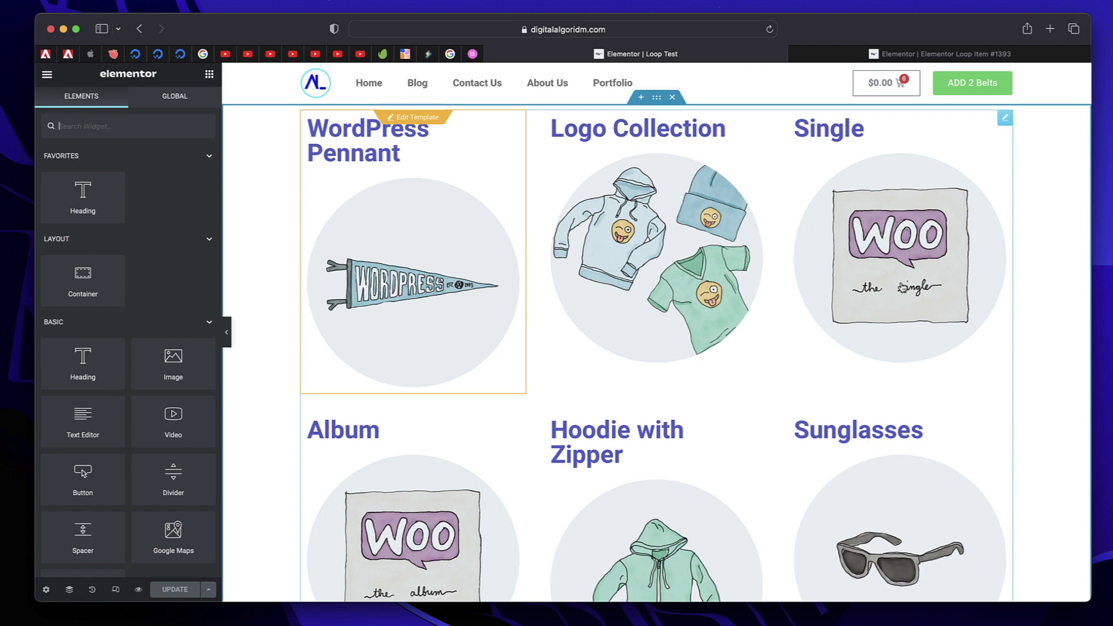
scroll(580, 325, down, 2)
scroll(632, 293, up, 2)
click(617, 270)
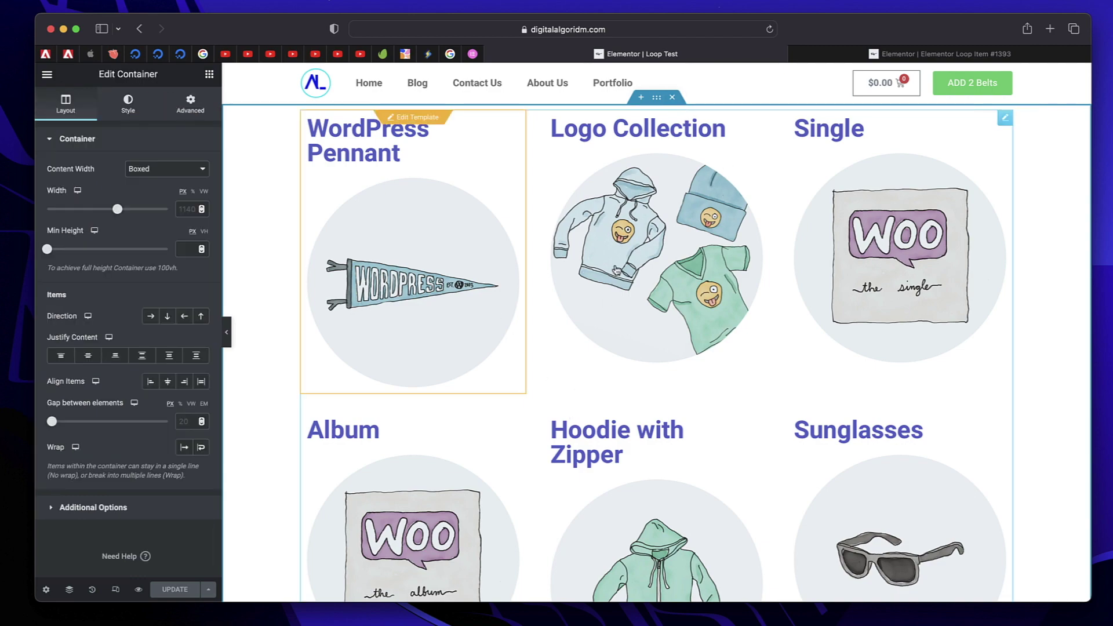
scroll(615, 270, down, 7)
scroll(615, 272, up, 7)
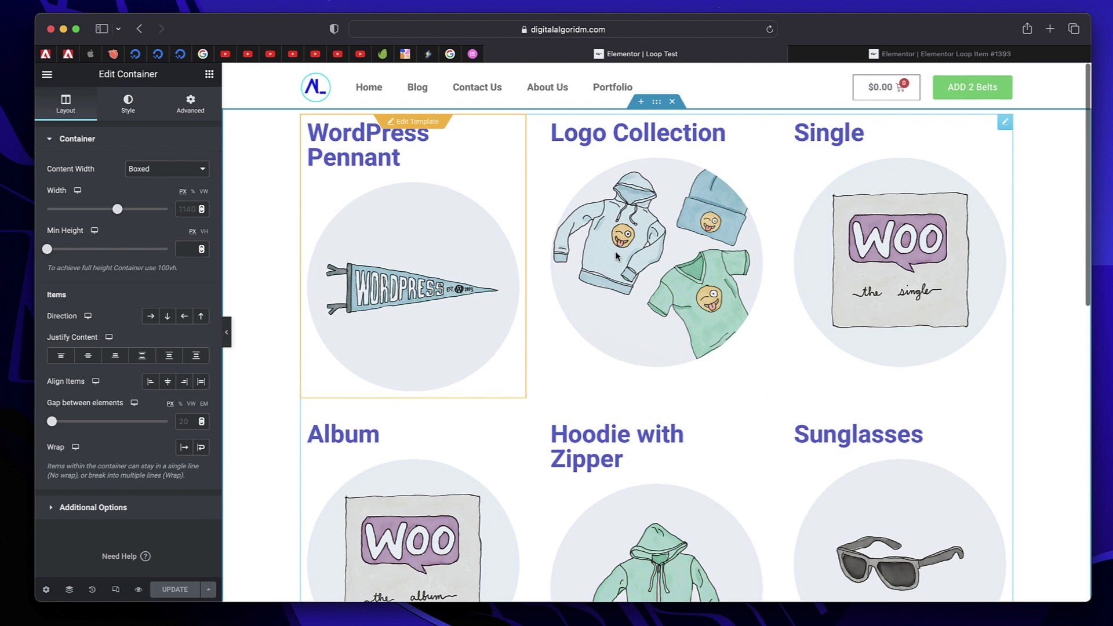
Create a new page with the 'add new' quick search command.
key(super+e)
text(a)
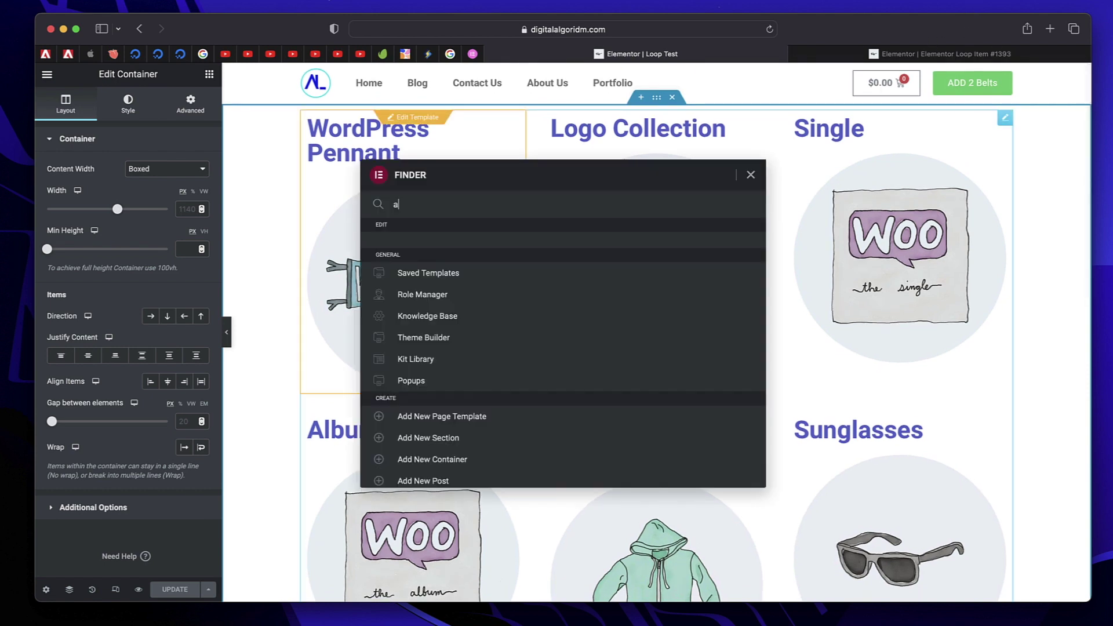
text(dd new)
click(538, 407)
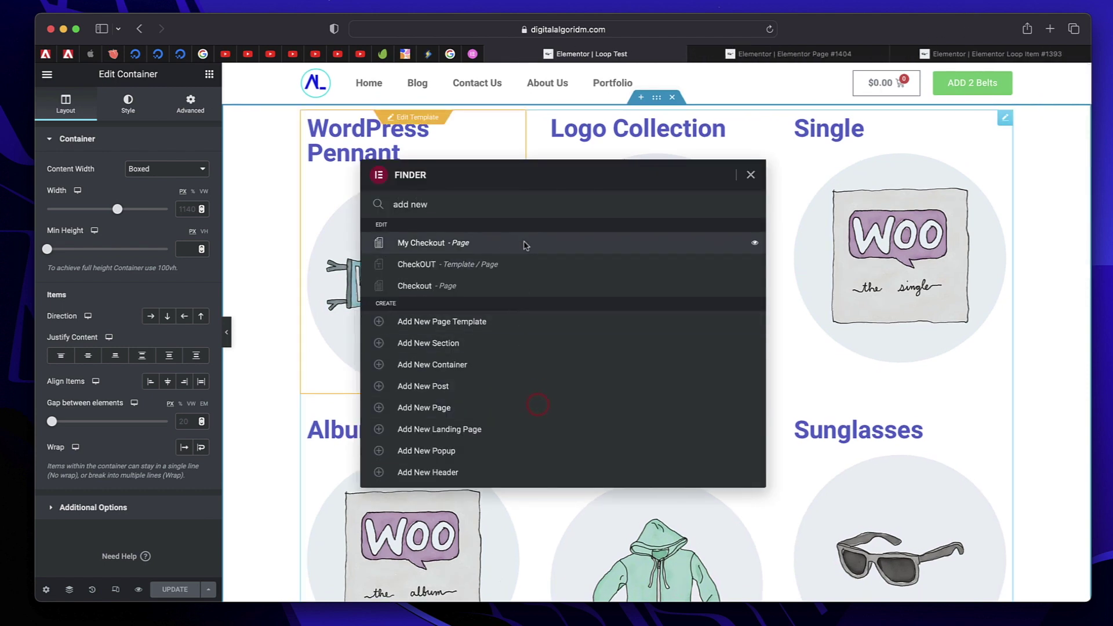
key(super+a)
key(Escape)
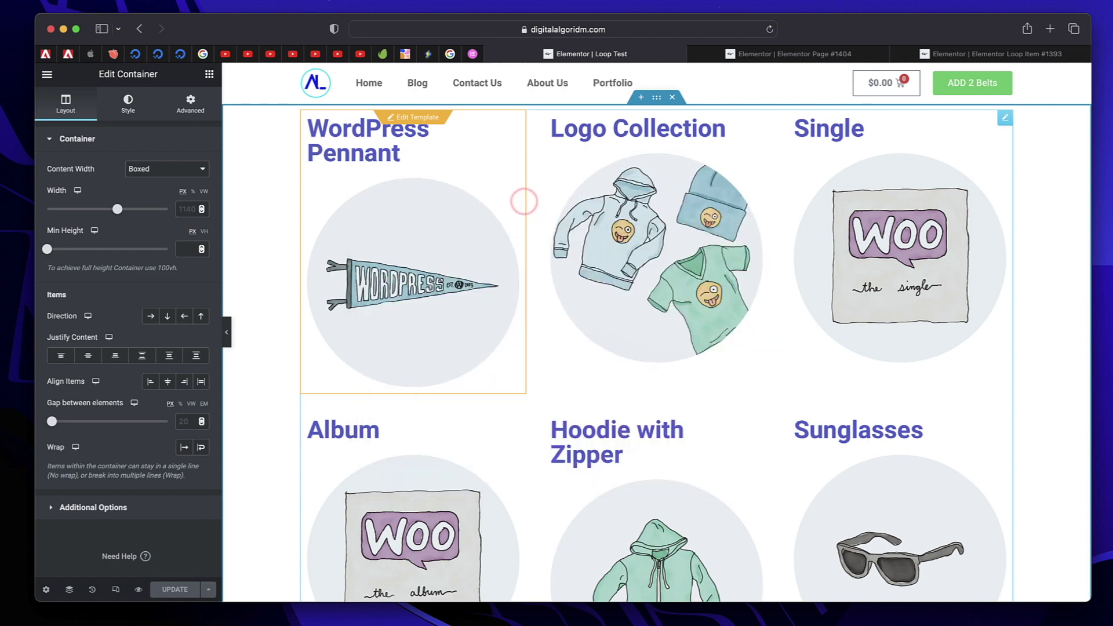
In the New One page editor, set the page layout to Elementor Full Width.
click(853, 57)
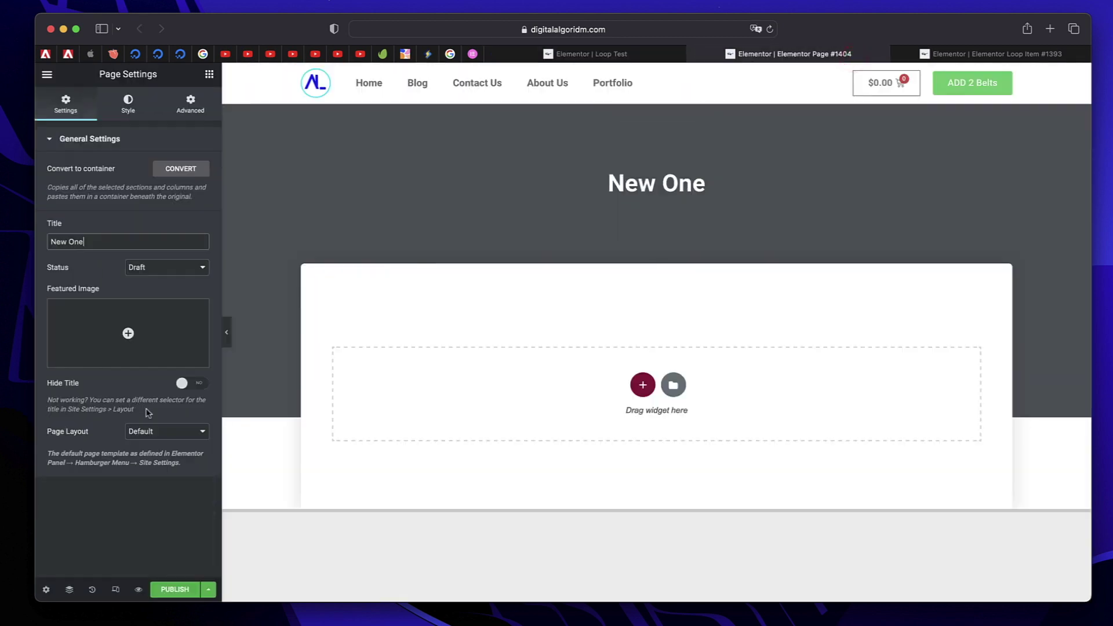
click(166, 431)
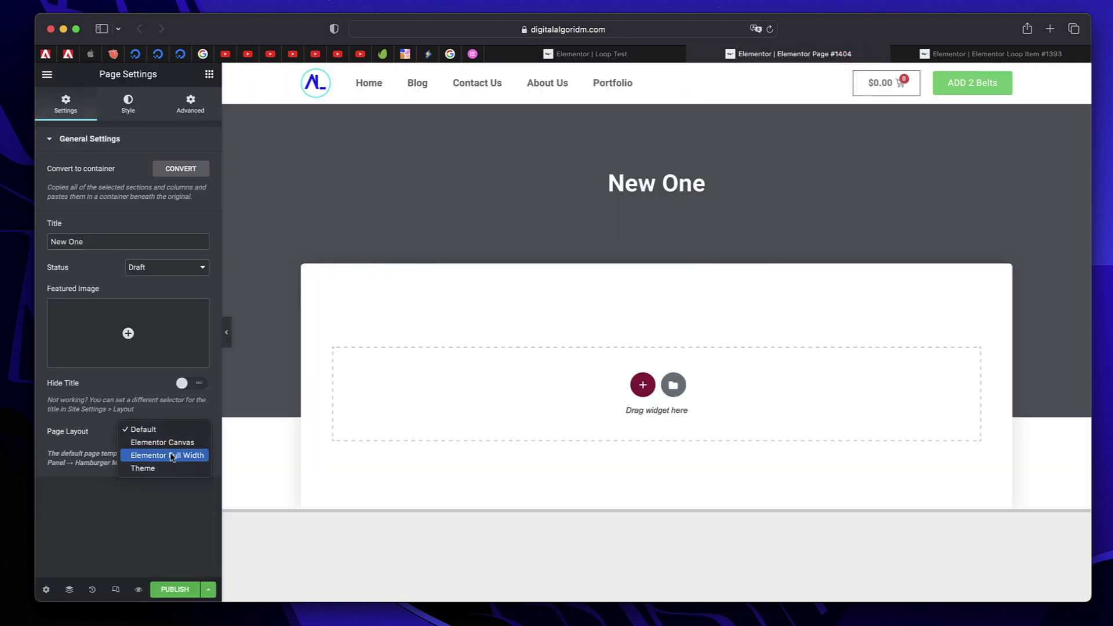
click(167, 455)
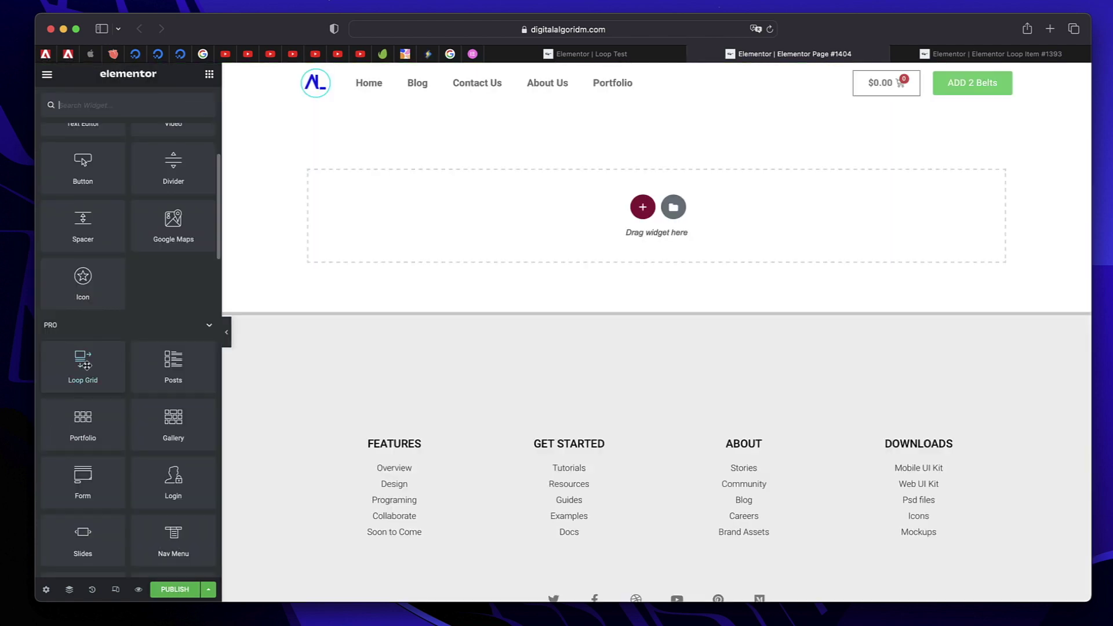
Add a Loop Grid to the New One page, create a new loop item template, and save the page.
drag(87, 363, 537, 249)
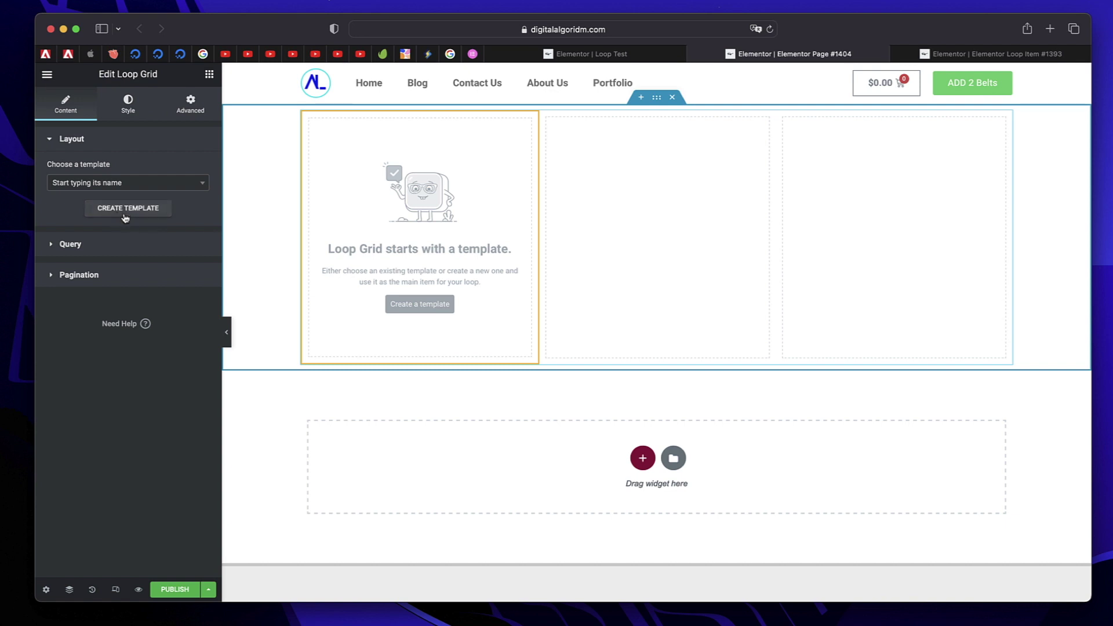
click(141, 183)
click(140, 183)
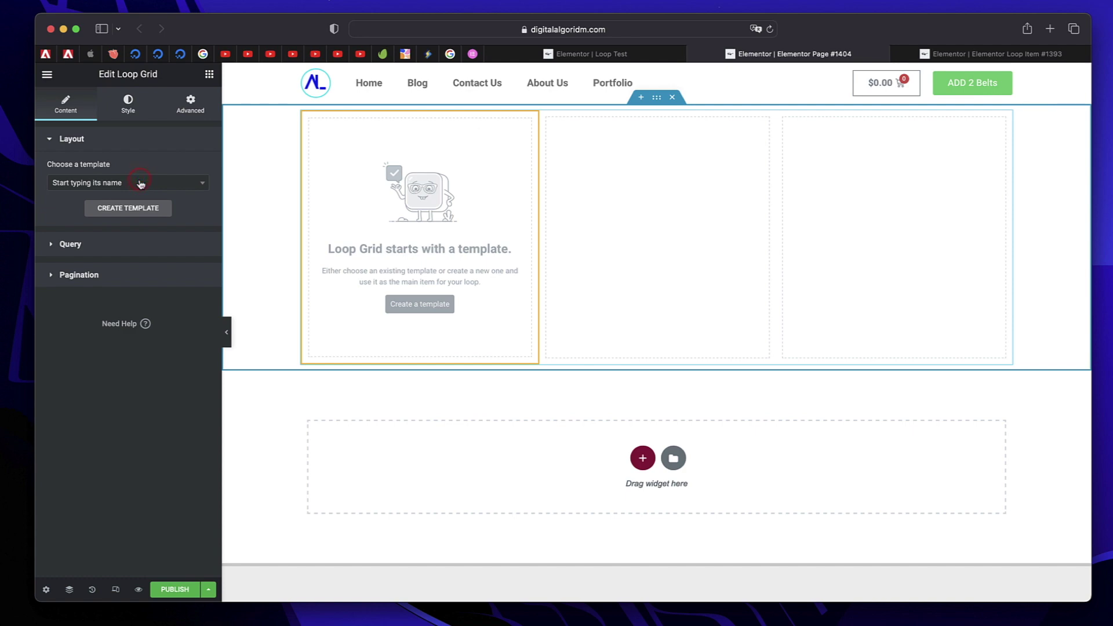
click(138, 211)
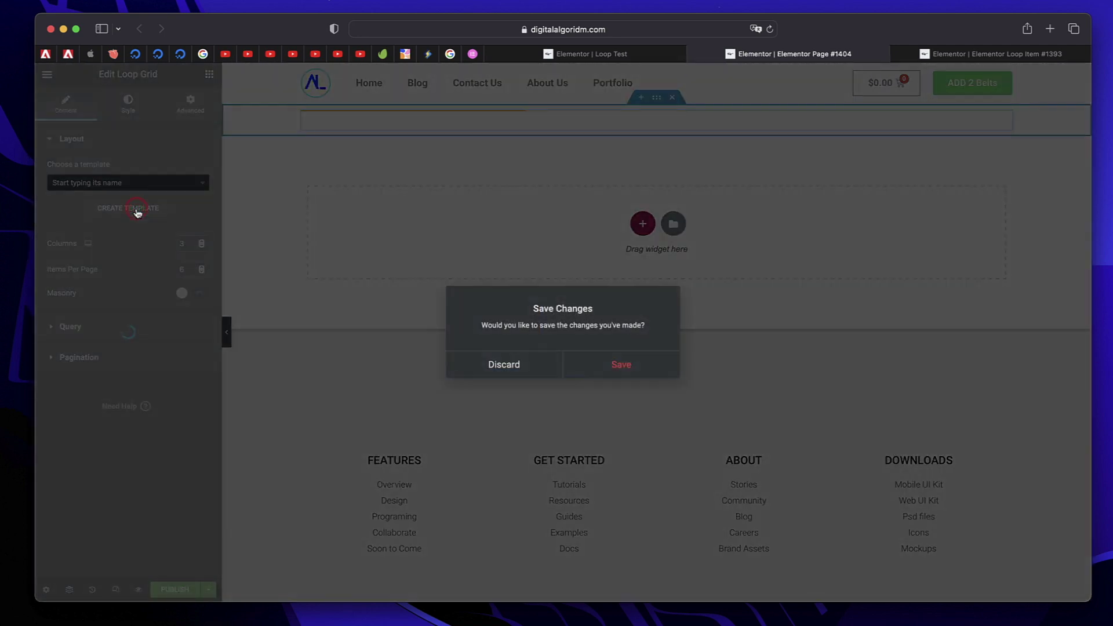
click(641, 368)
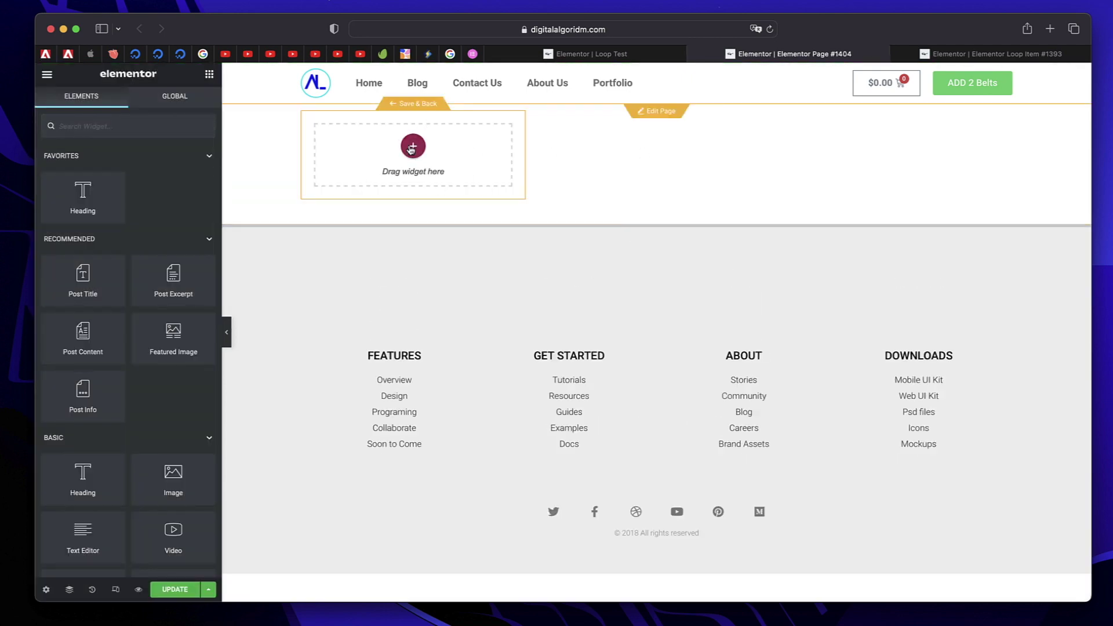
Fill the loop item with Post Title, Post Excerpt and Featured Image widgets, then Save & Back.
drag(90, 290, 407, 165)
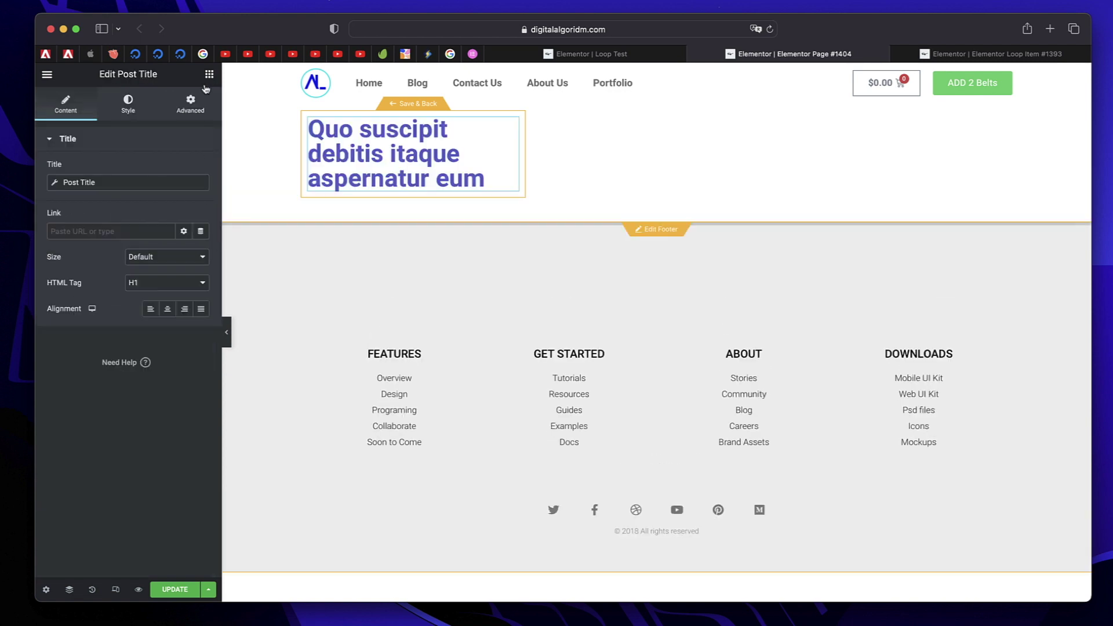
click(209, 76)
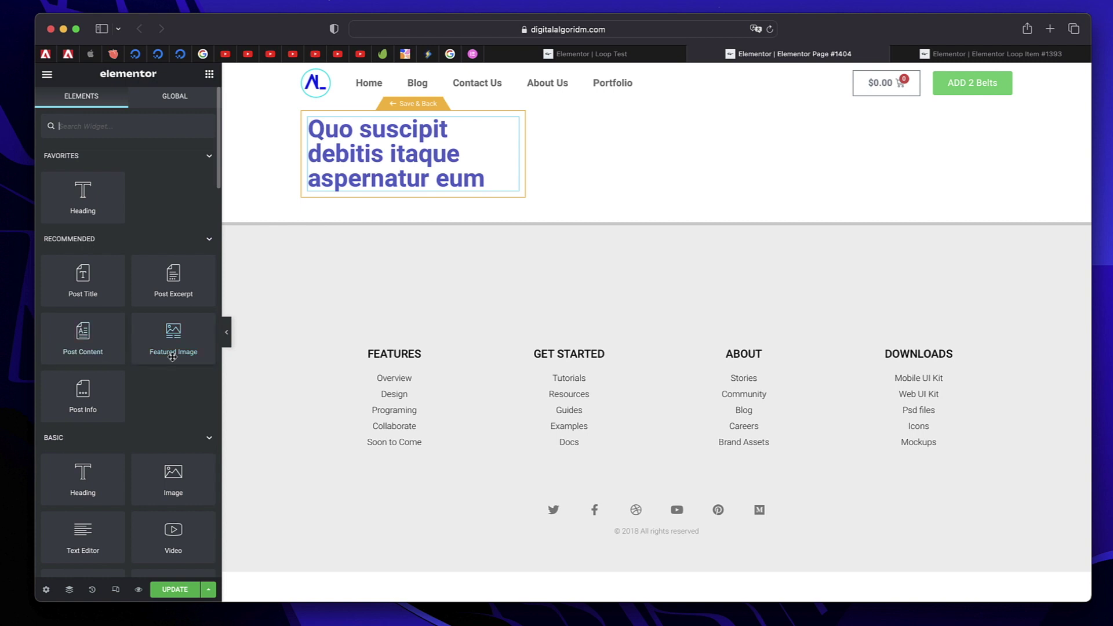
drag(178, 348, 402, 189)
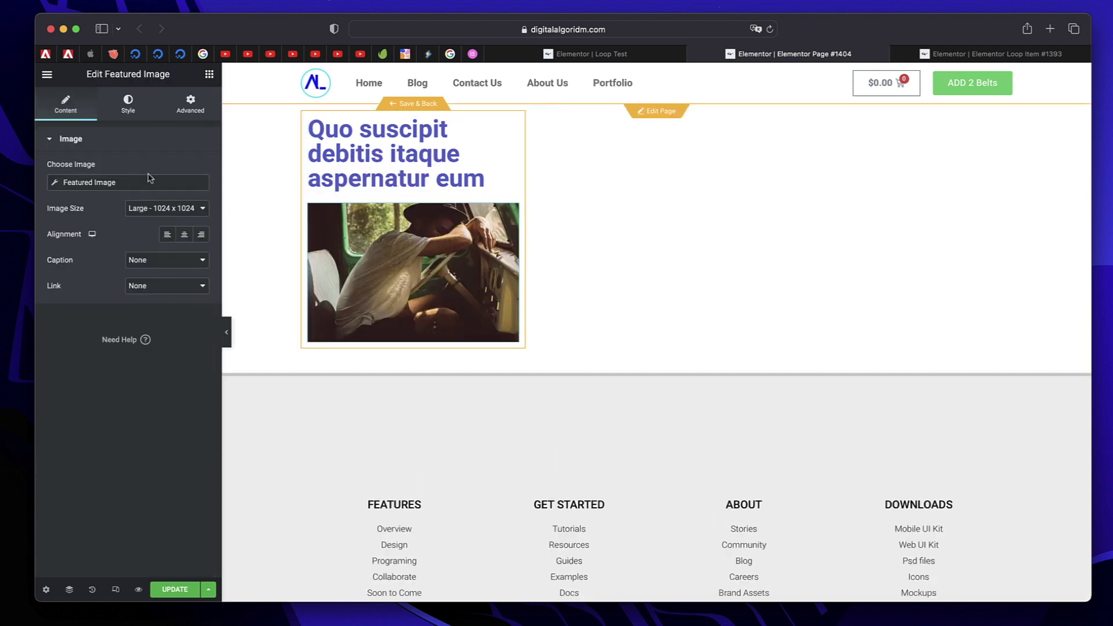
click(210, 74)
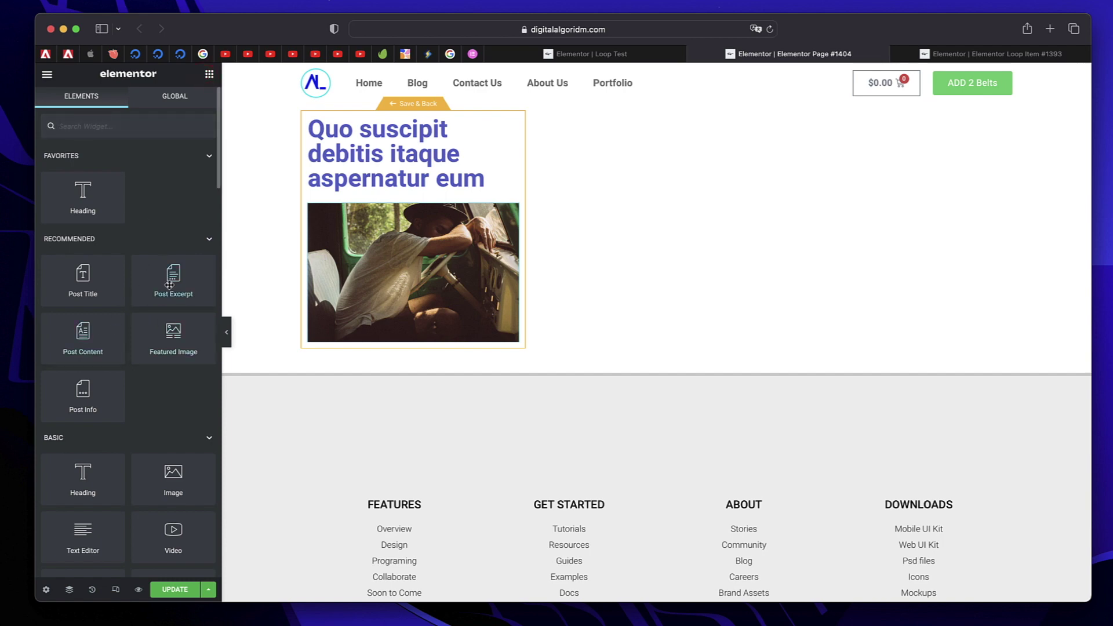
drag(169, 285, 442, 223)
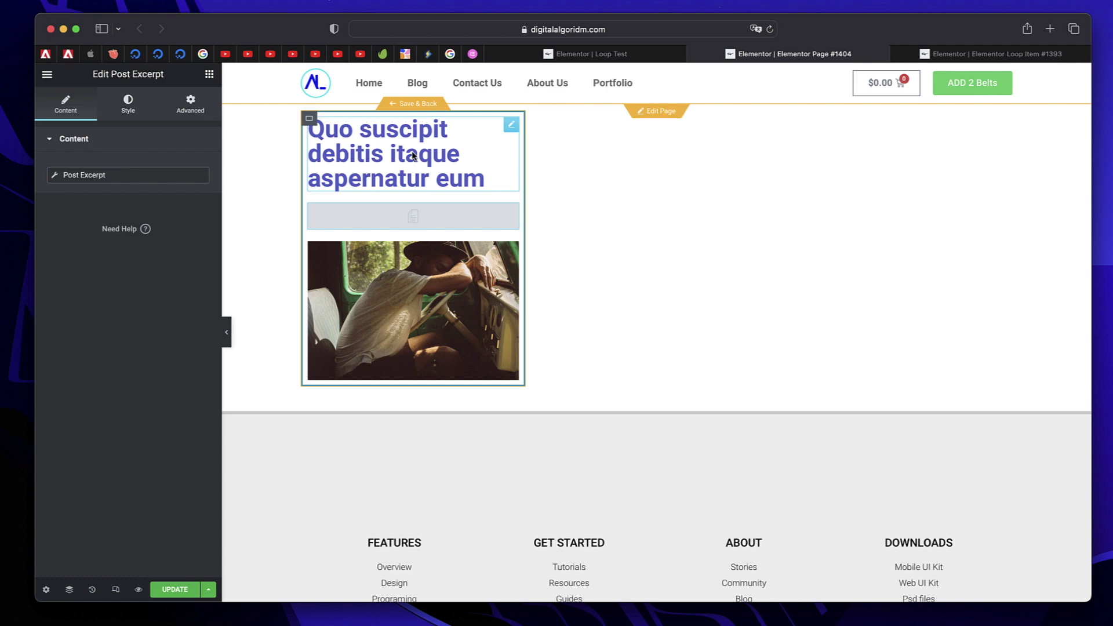
click(404, 104)
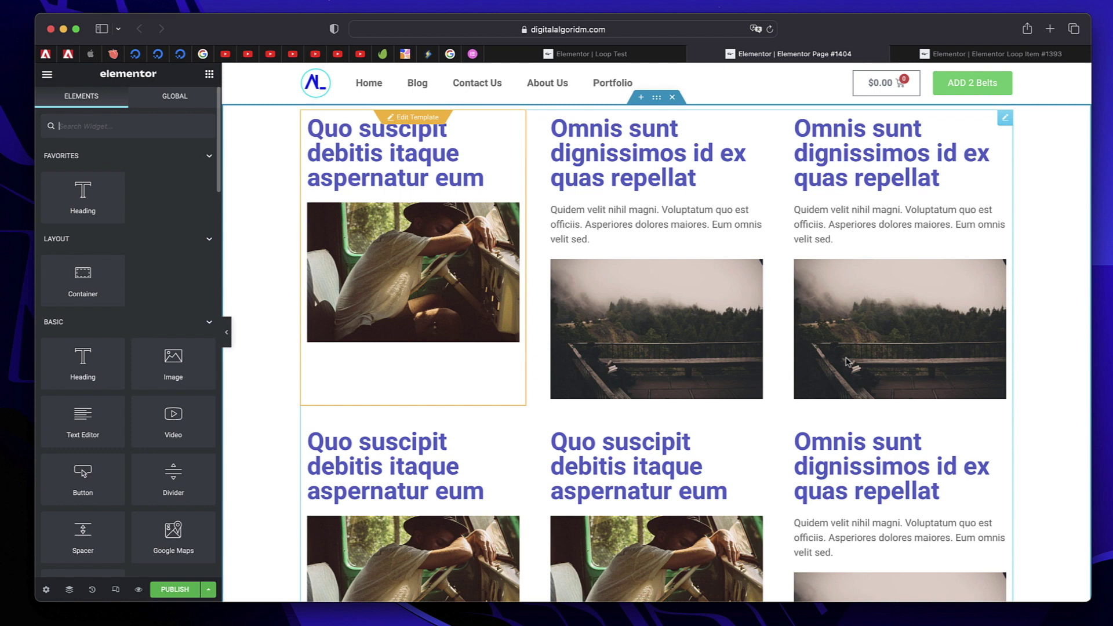
Publish the New One page, reload it, and compare it with Loop Test before moving to the archive.
click(183, 590)
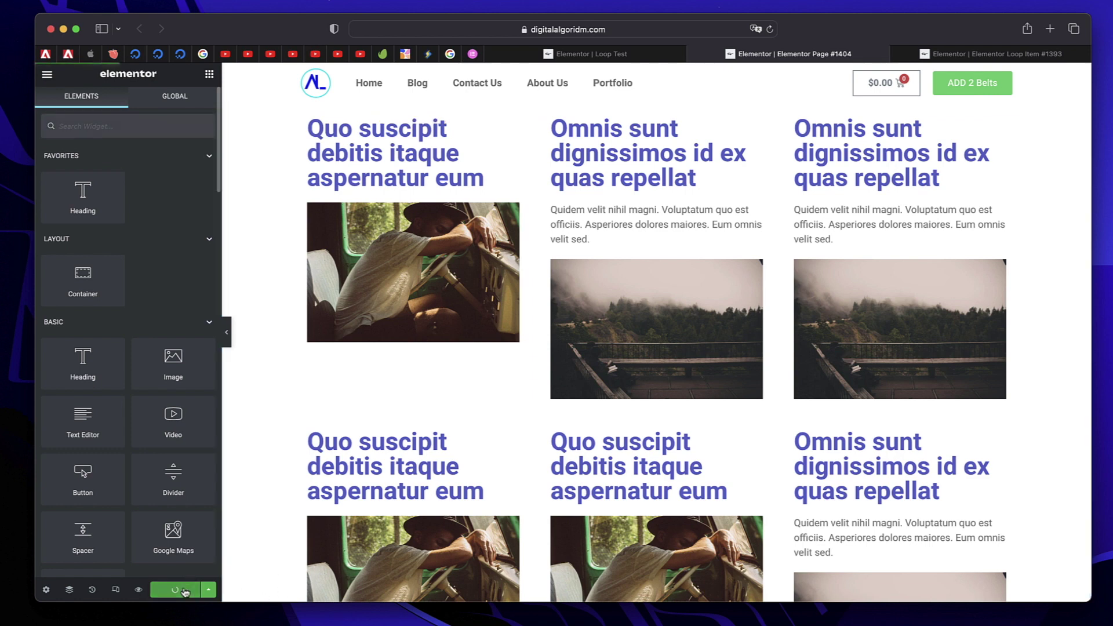
click(770, 30)
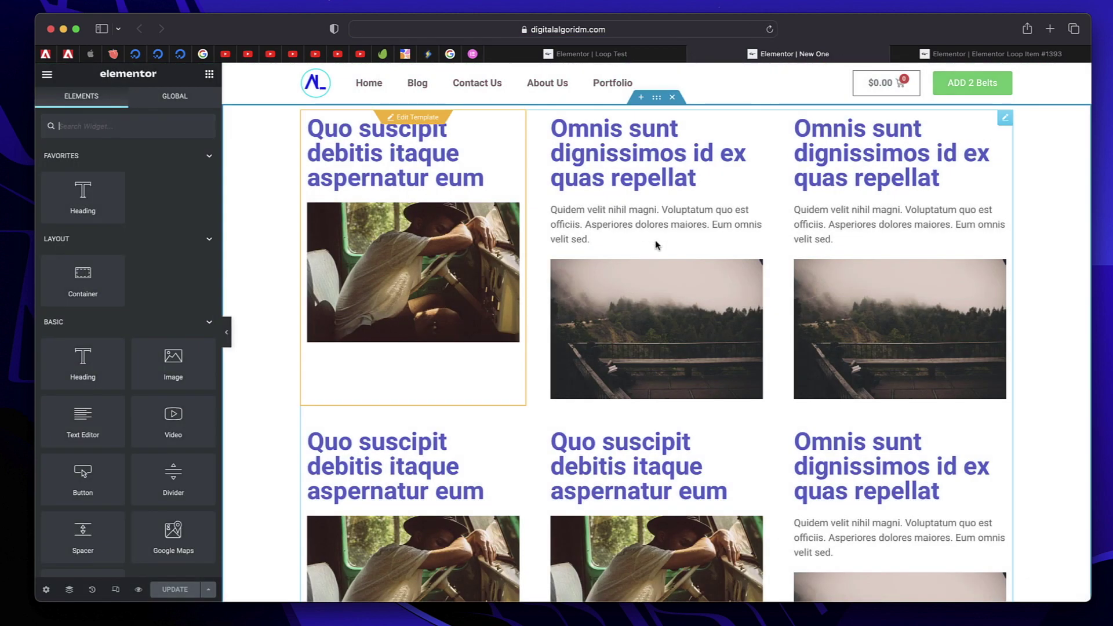
click(614, 54)
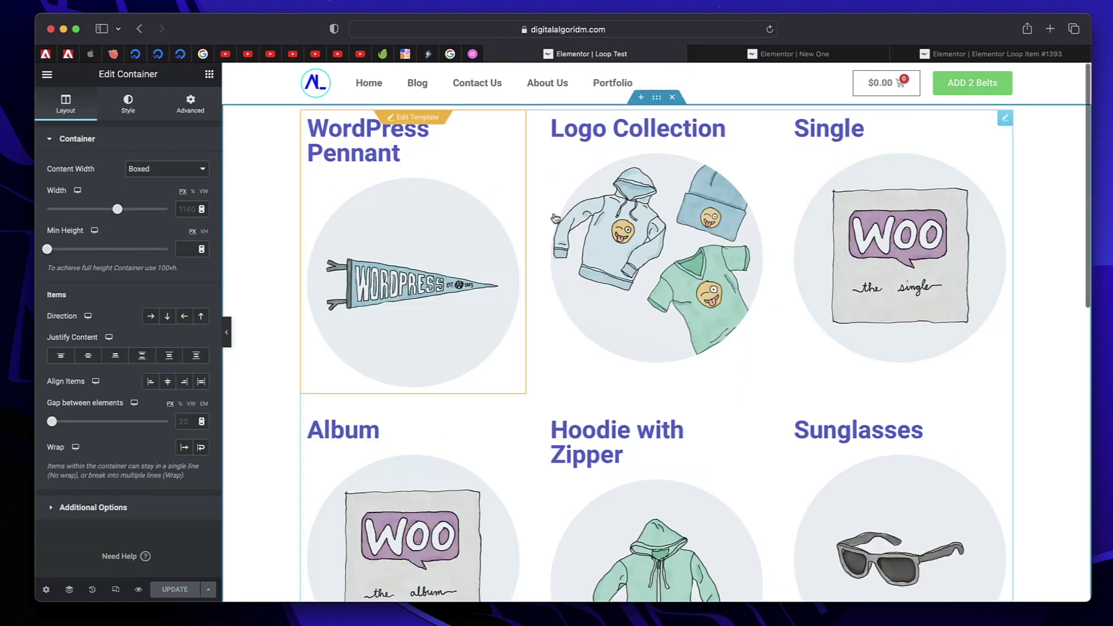
click(821, 54)
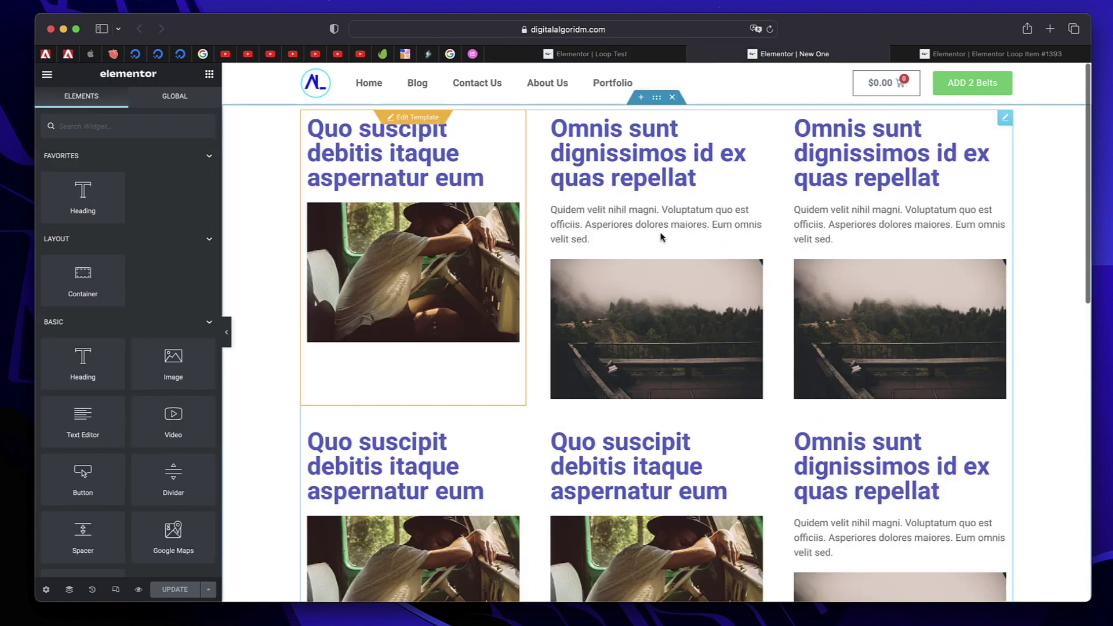
scroll(142, 244, down, 5)
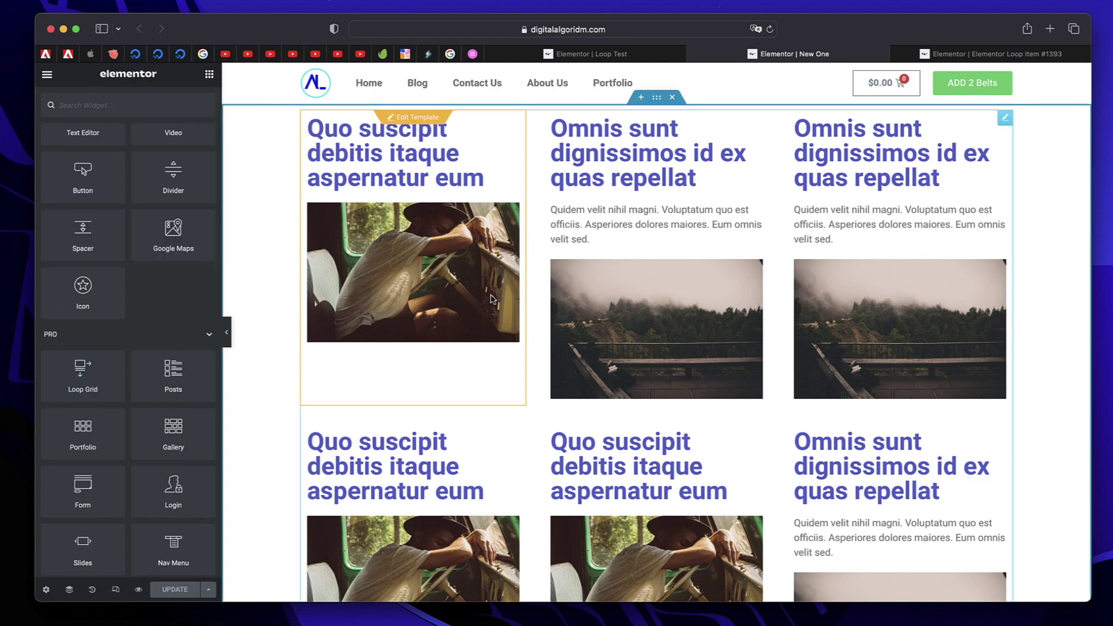
key(ctrl+Tab)
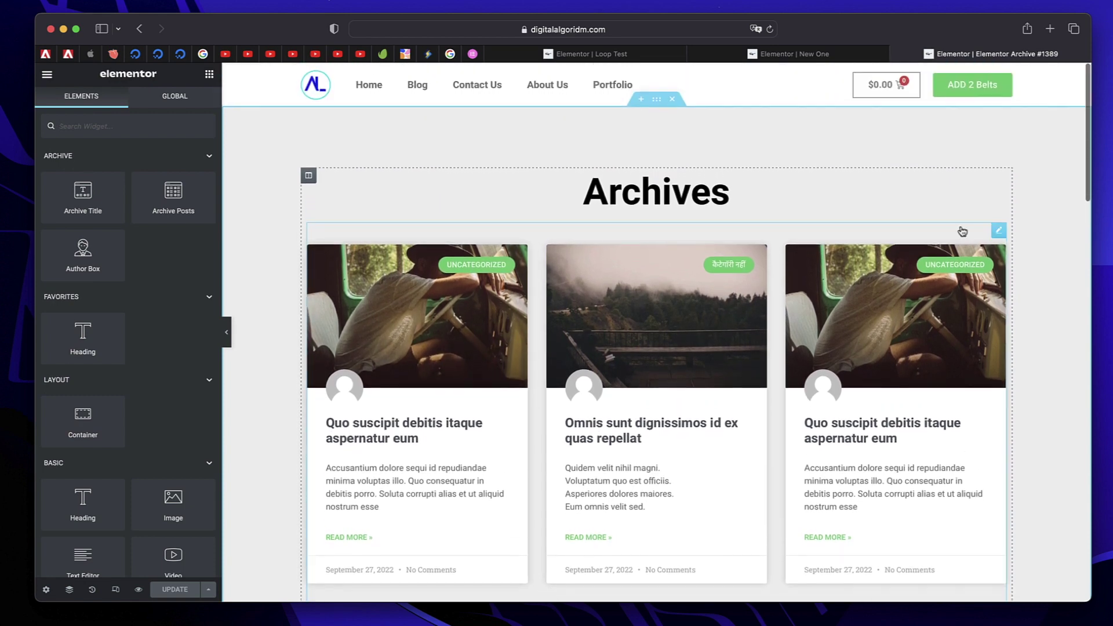
Copy the product Loop Grid from Loop Test and paste it into the Archive #1389 column.
click(998, 230)
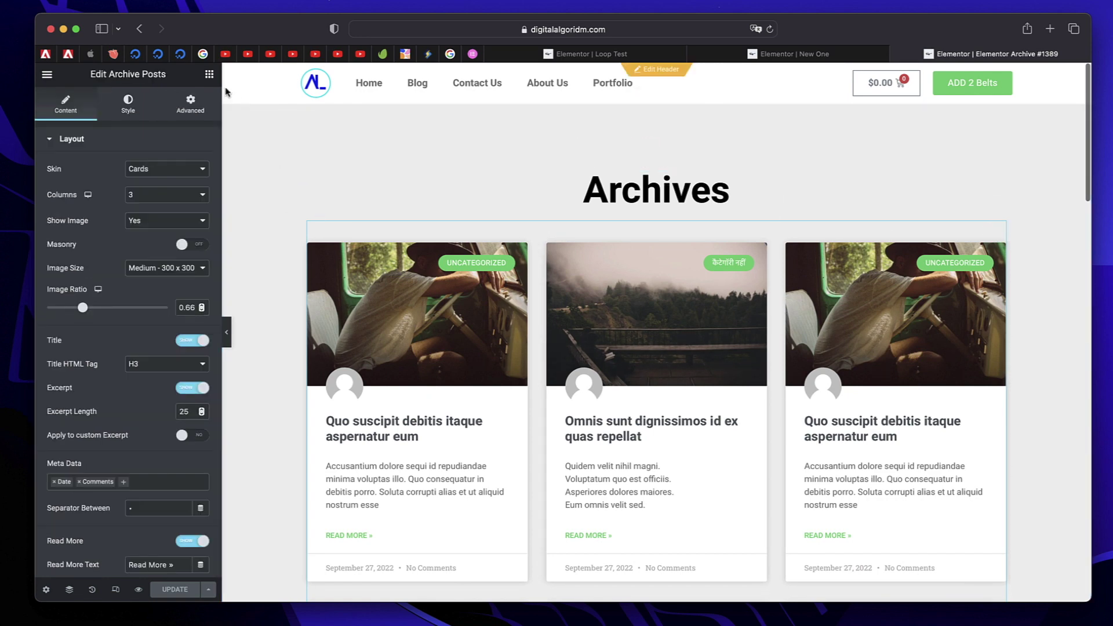
click(588, 53)
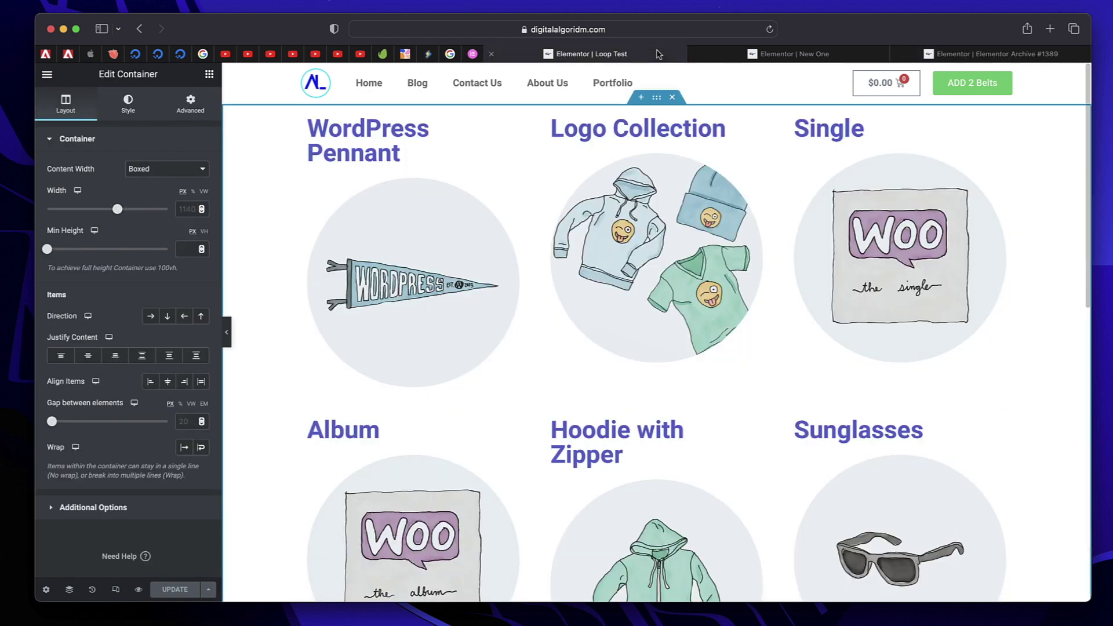
click(1005, 118)
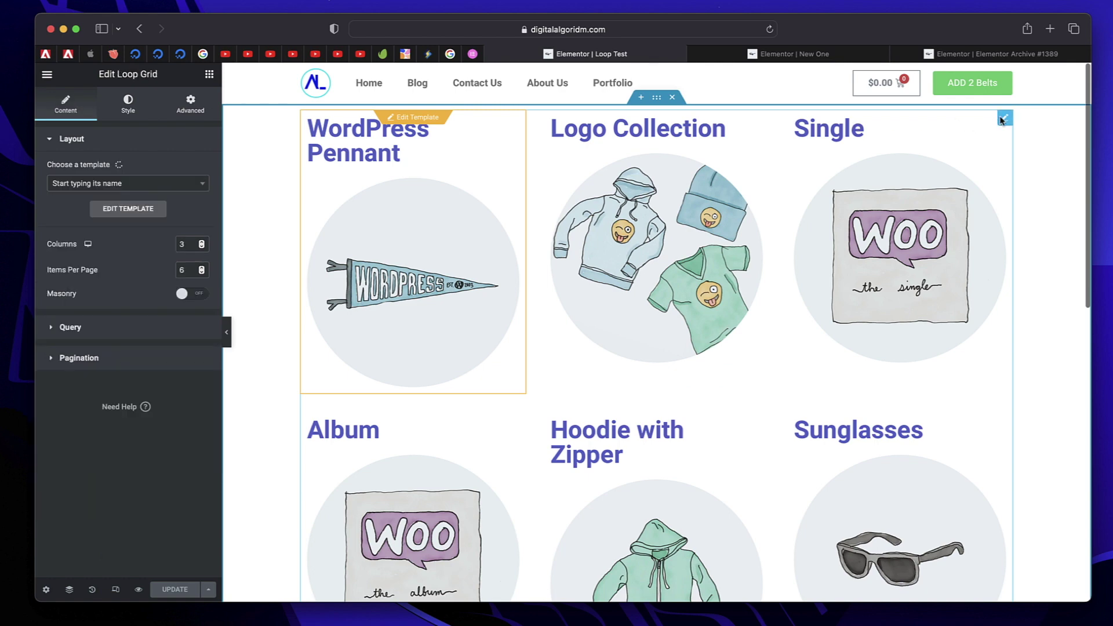
right_click(1002, 119)
click(995, 170)
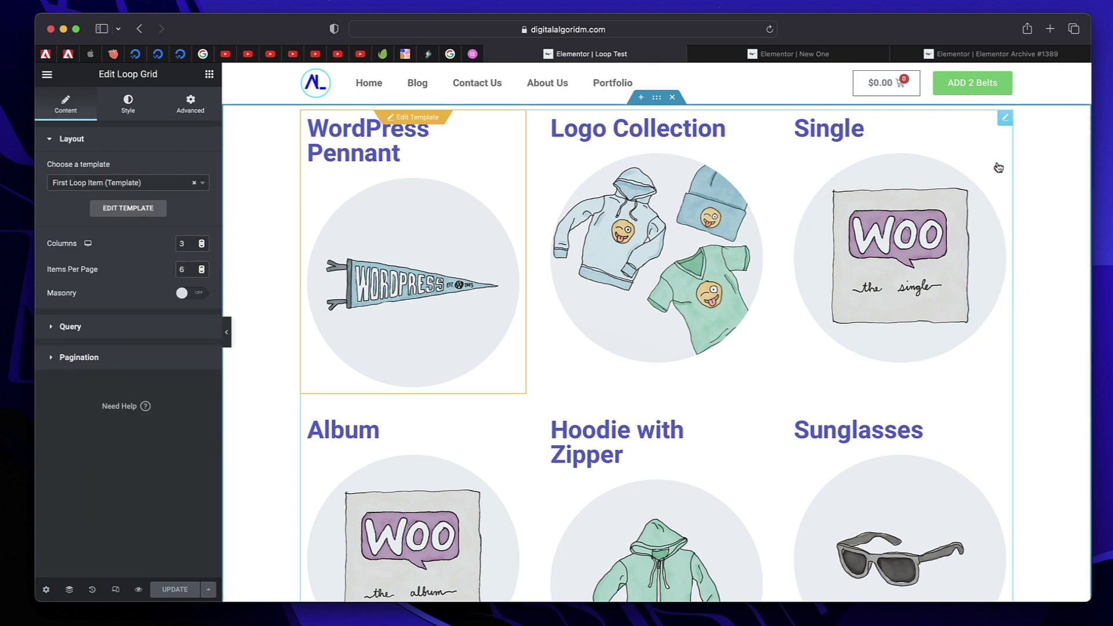
click(995, 58)
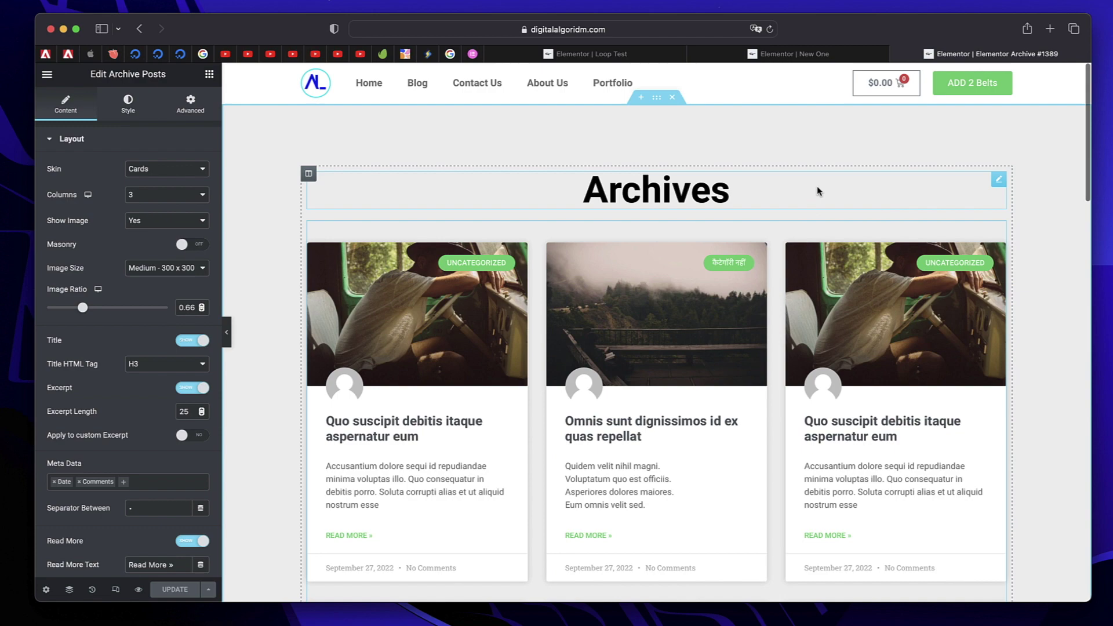
right_click(820, 220)
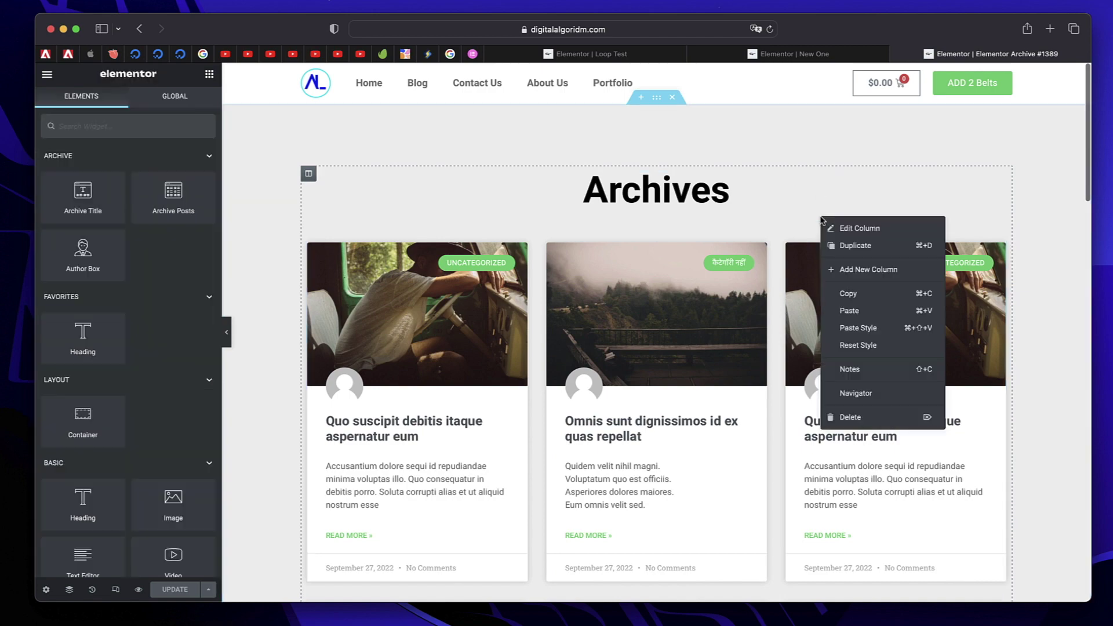
click(853, 312)
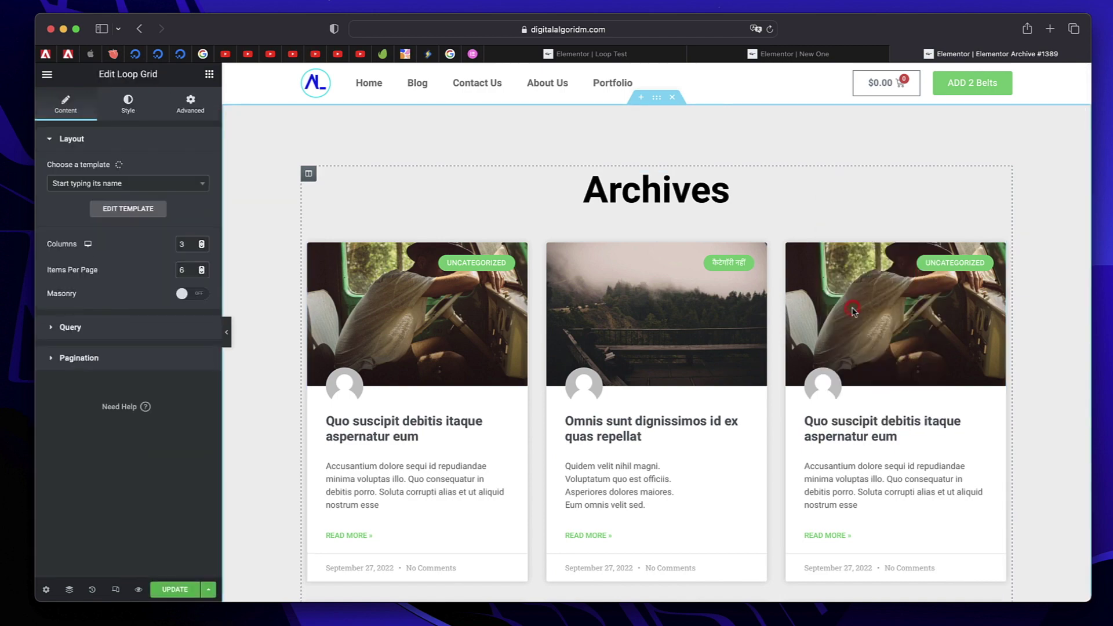
Open the pasted grid's Query settings and switch its source from Products to Pages.
scroll(650, 397, down, 10)
scroll(648, 399, down, 8)
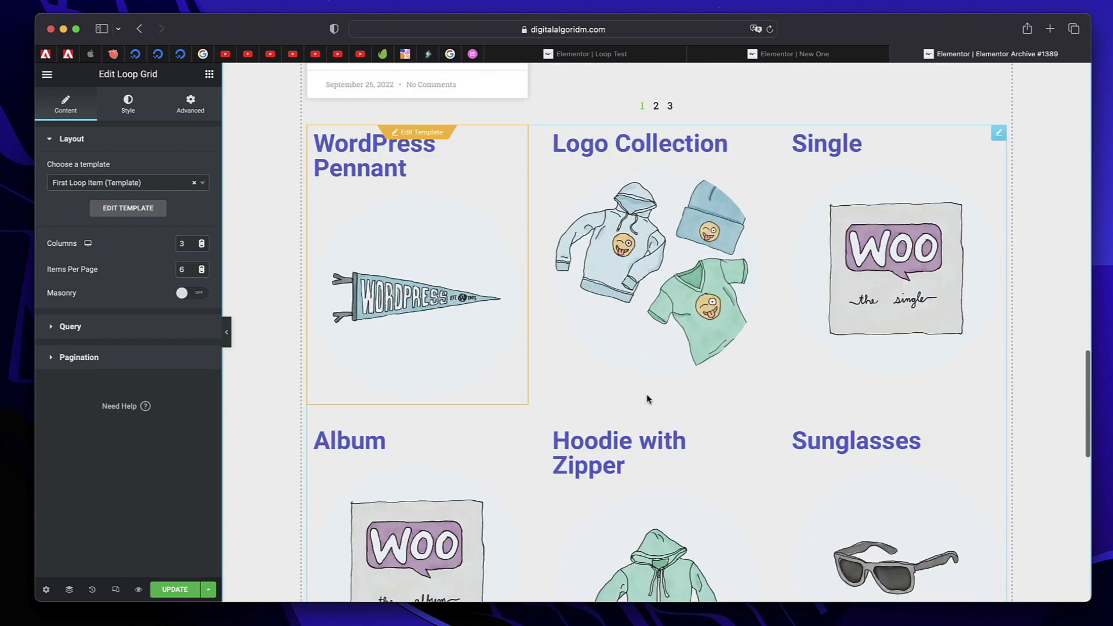
scroll(657, 378, down, 4)
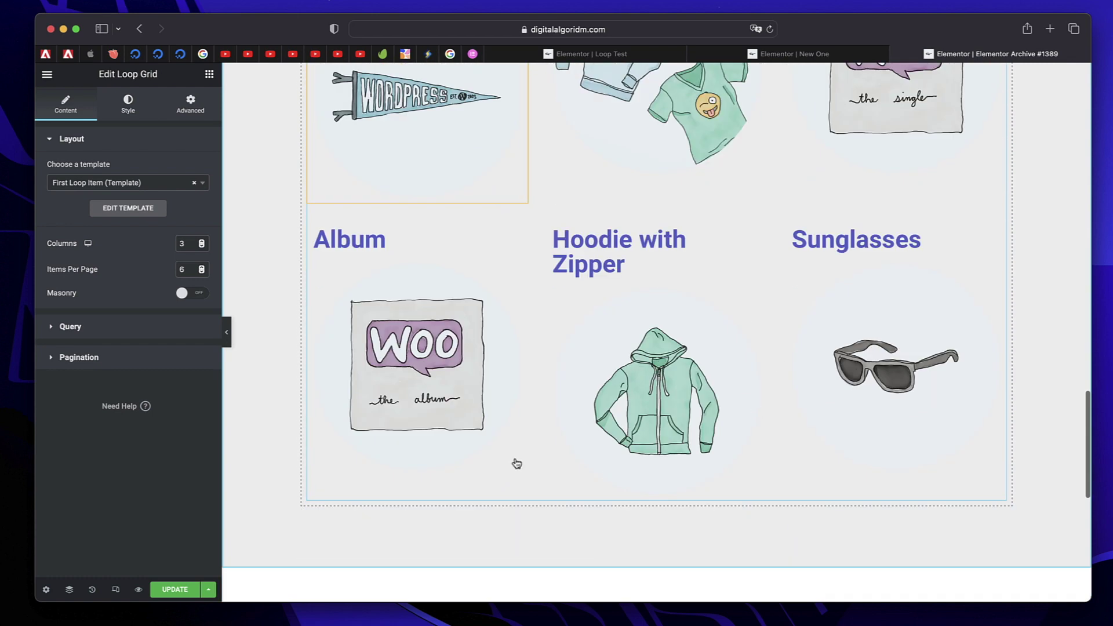
click(123, 334)
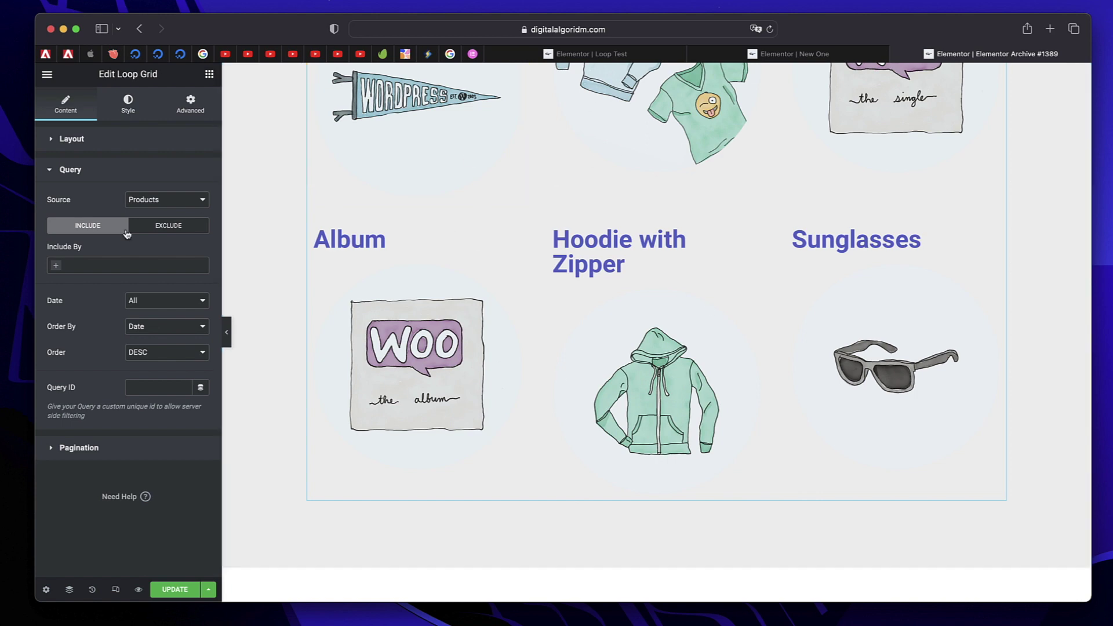
click(156, 200)
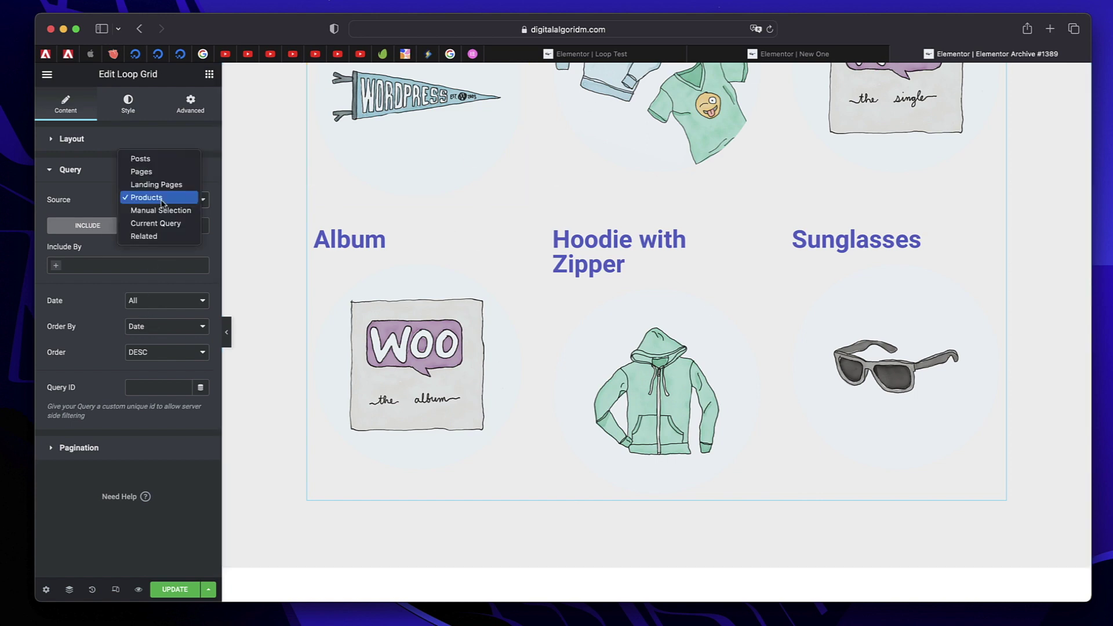
click(157, 171)
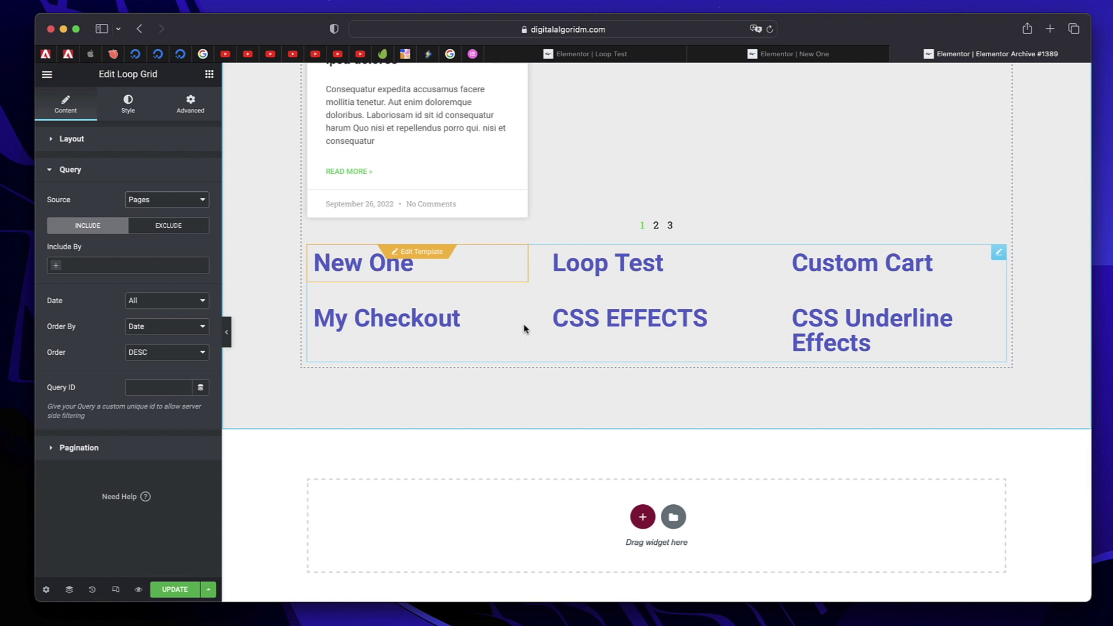
scroll(524, 329, up, 10)
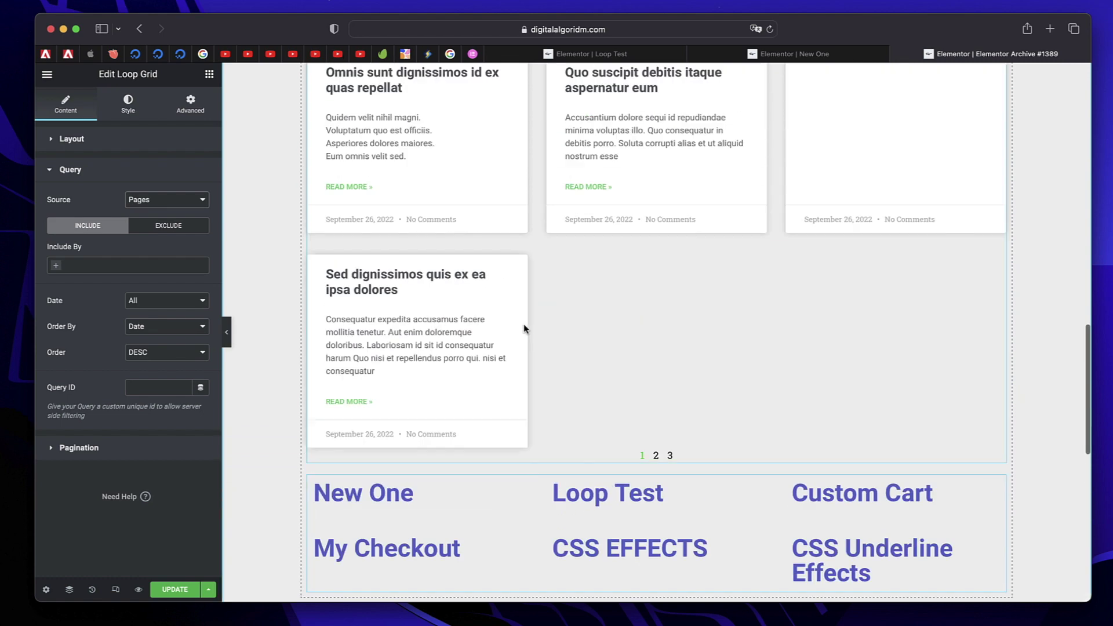
scroll(525, 329, up, 10)
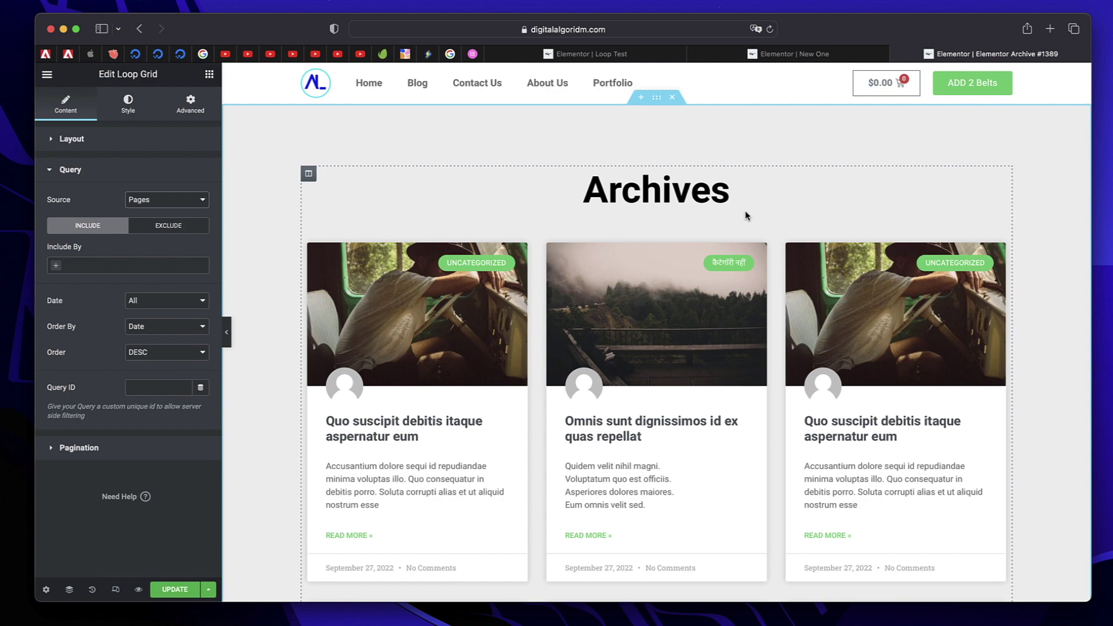
scroll(746, 215, down, 15)
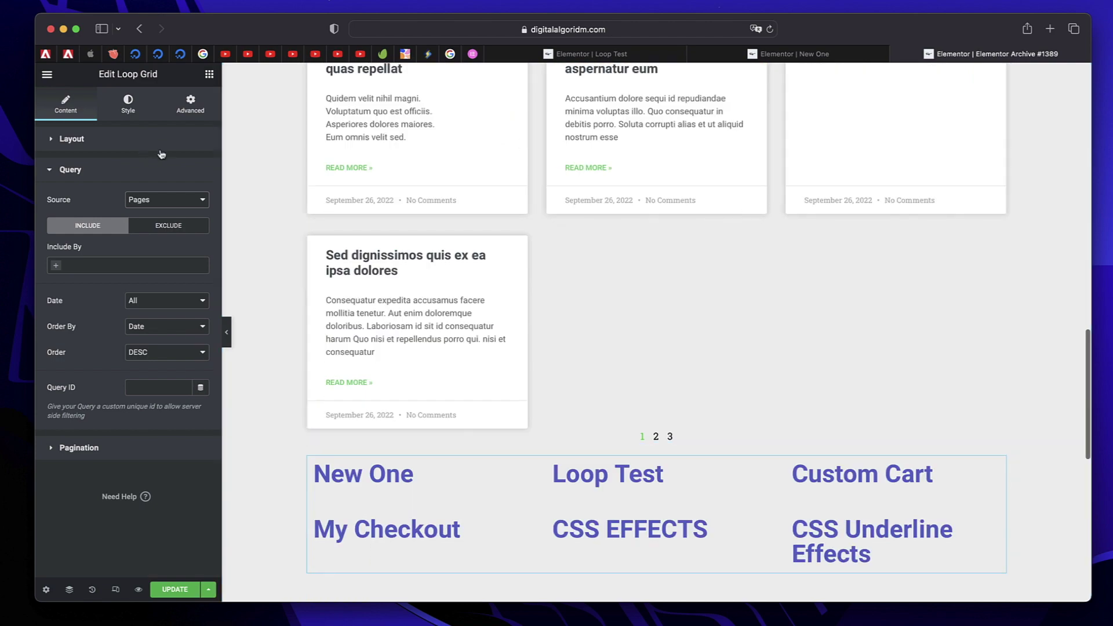
Change the query source to Posts and check the post titles with round images.
click(171, 197)
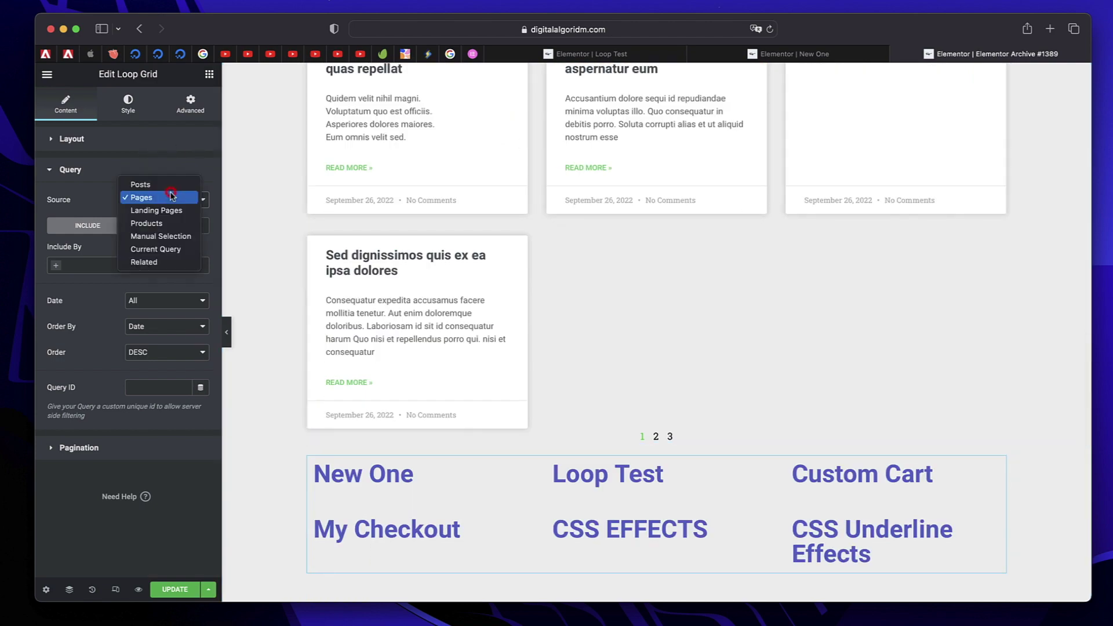
click(148, 184)
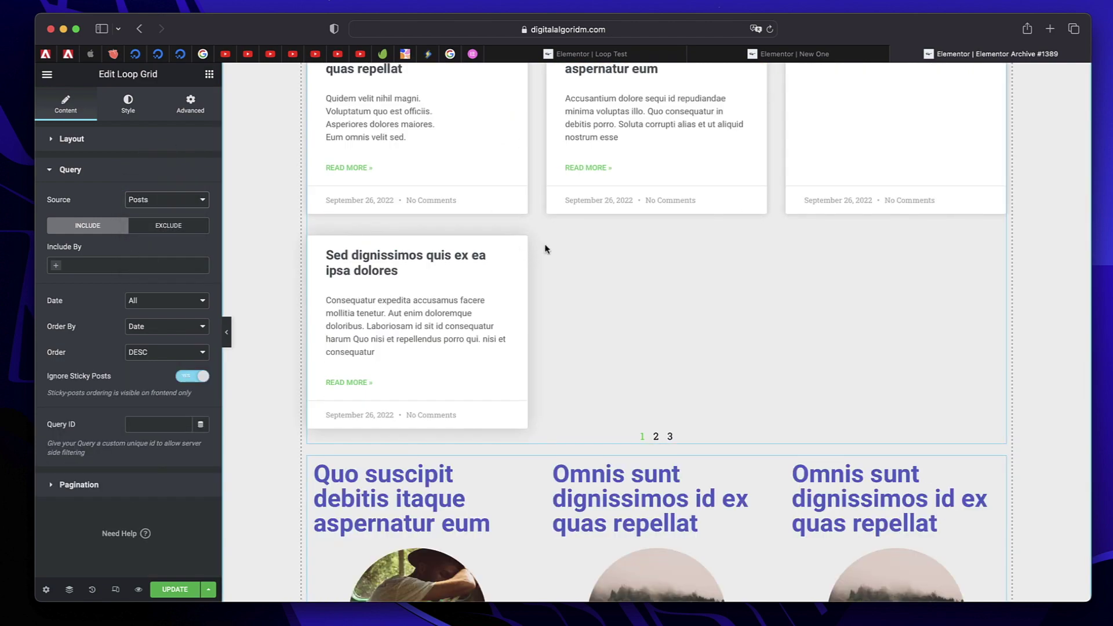
scroll(545, 249, down, 5)
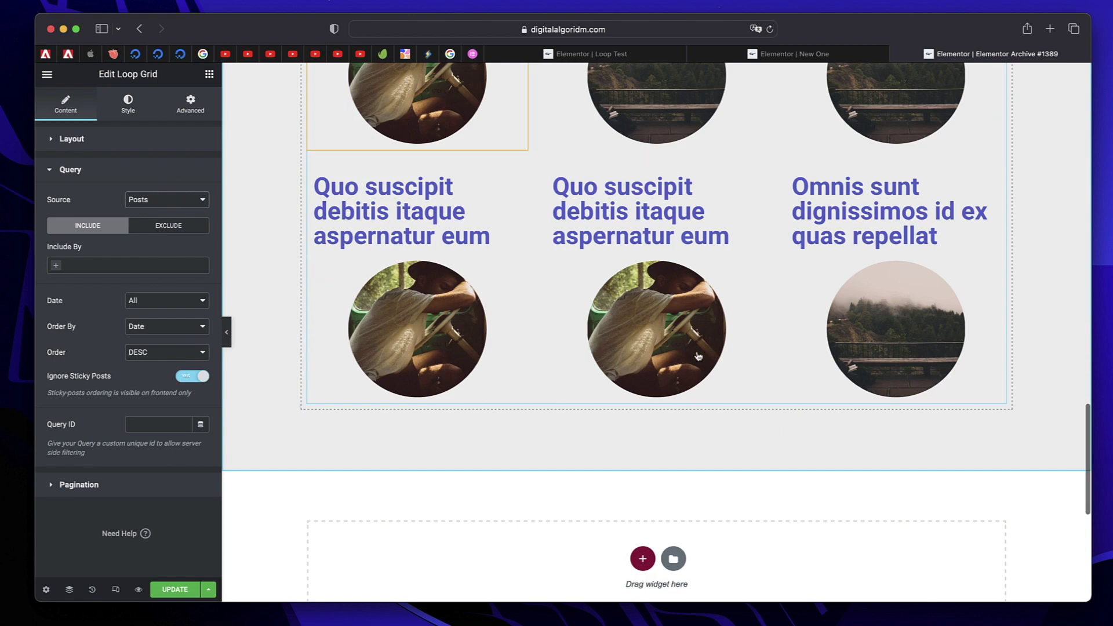
scroll(699, 357, up, 10)
scroll(694, 433, down, 5)
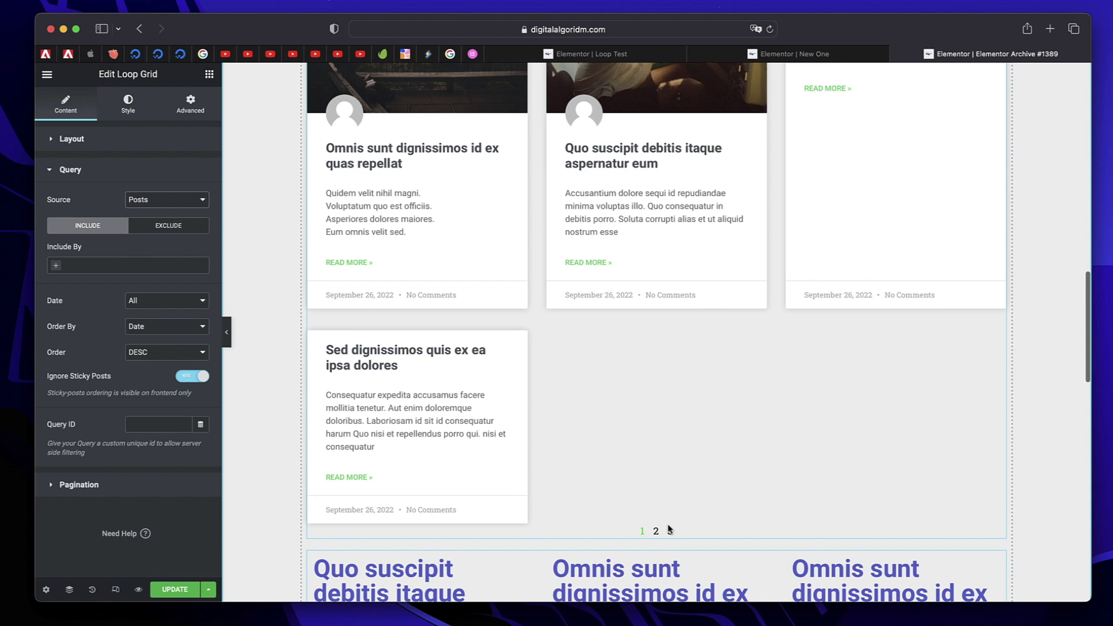
scroll(778, 449, down, 5)
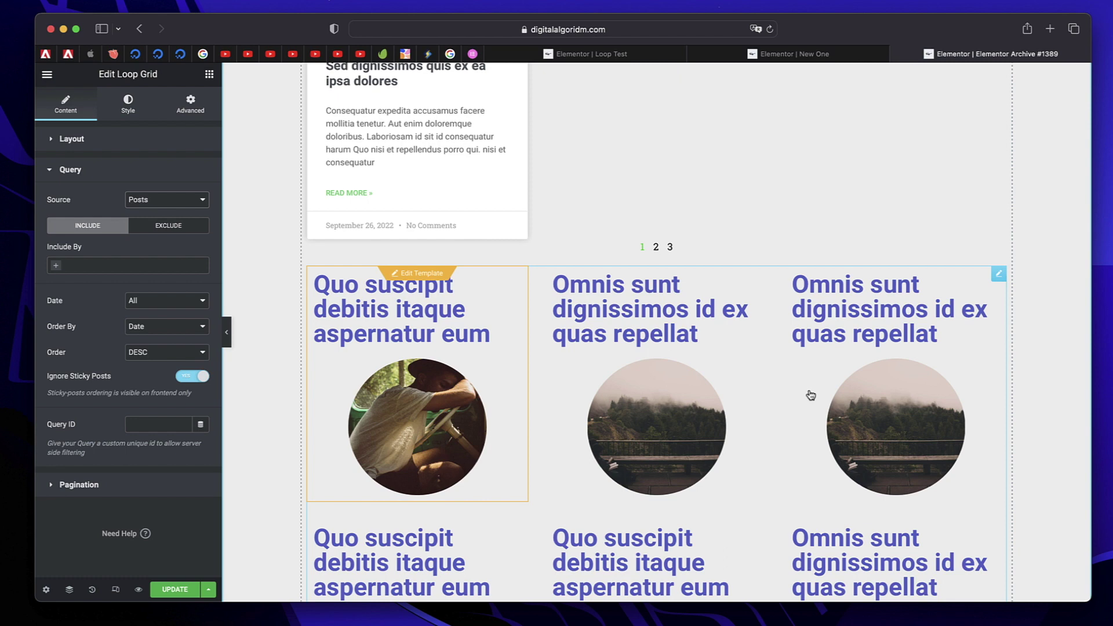
Save the archive template, then delete the Post Title widget from the New One page's loop item.
click(174, 589)
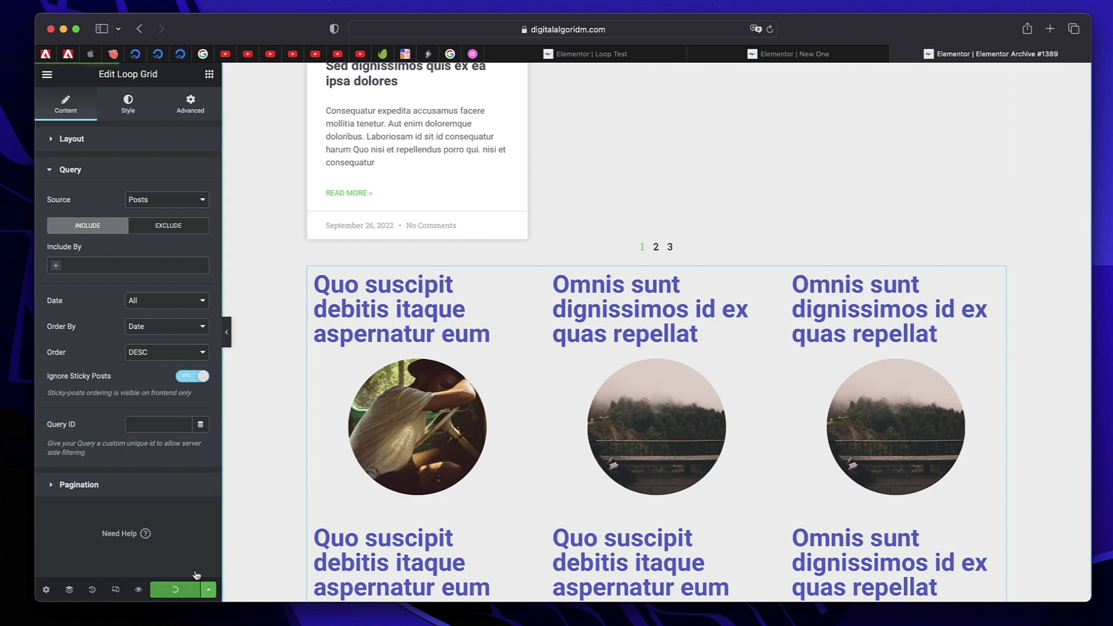
click(829, 54)
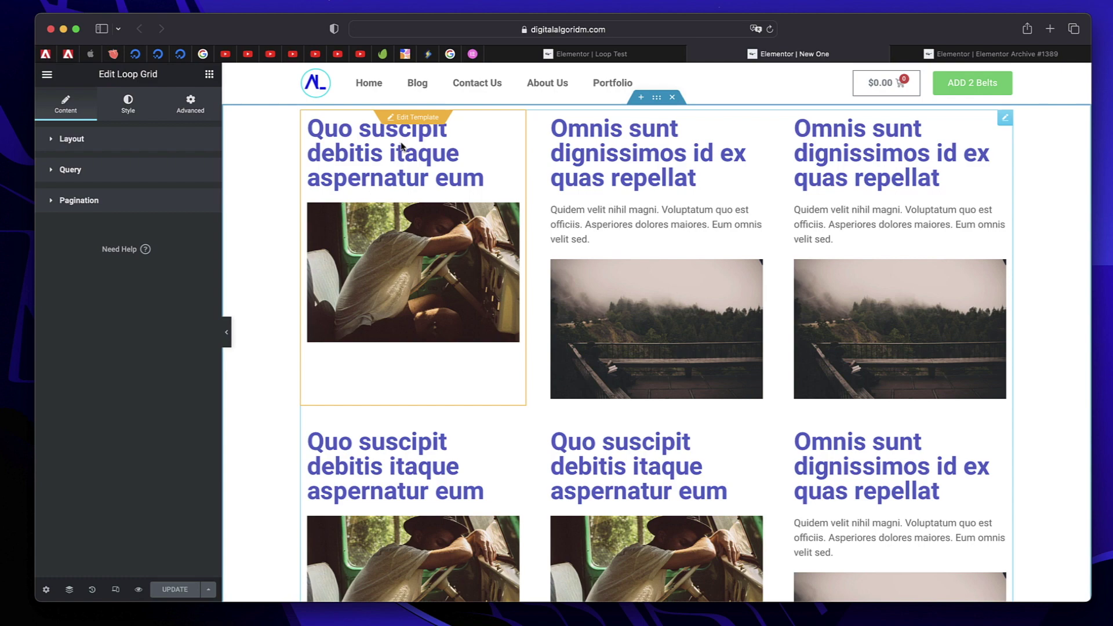
click(410, 117)
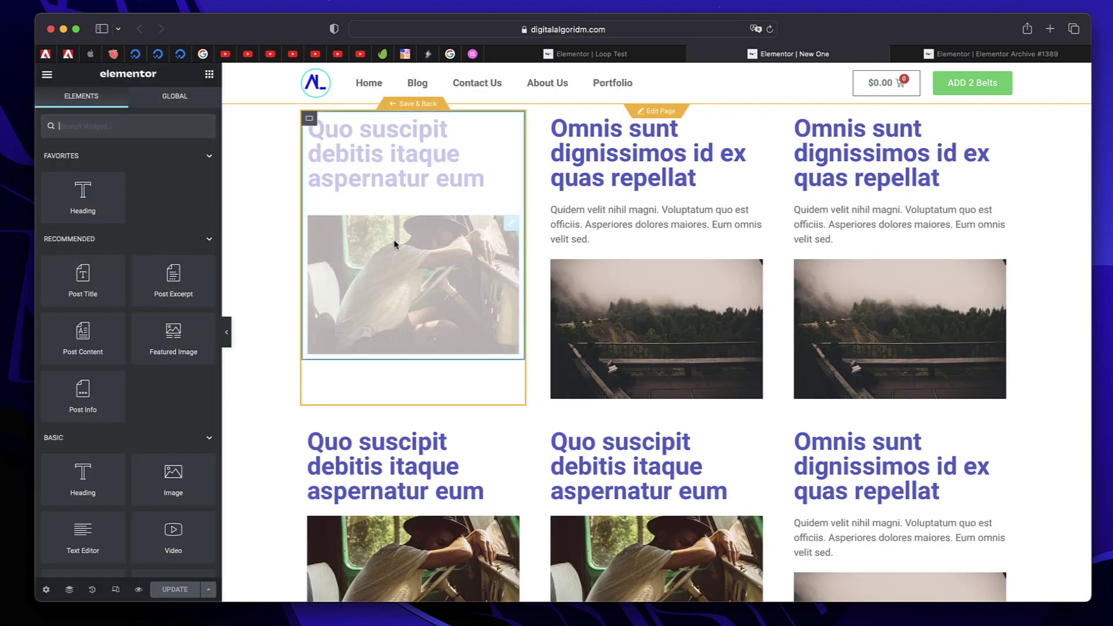
click(399, 156)
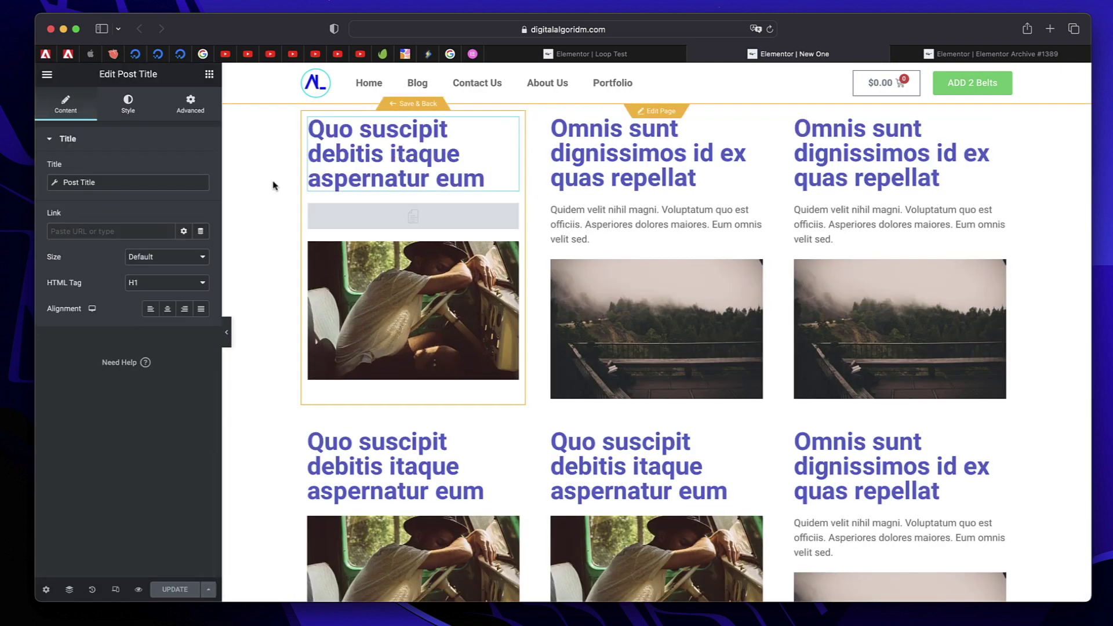
right_click(444, 144)
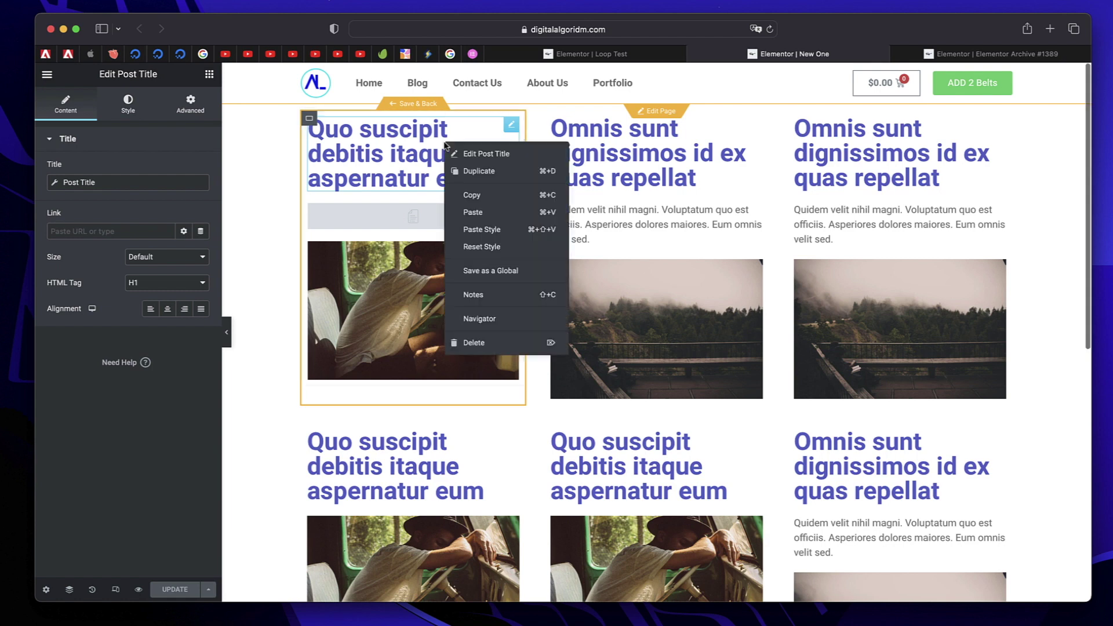
click(487, 342)
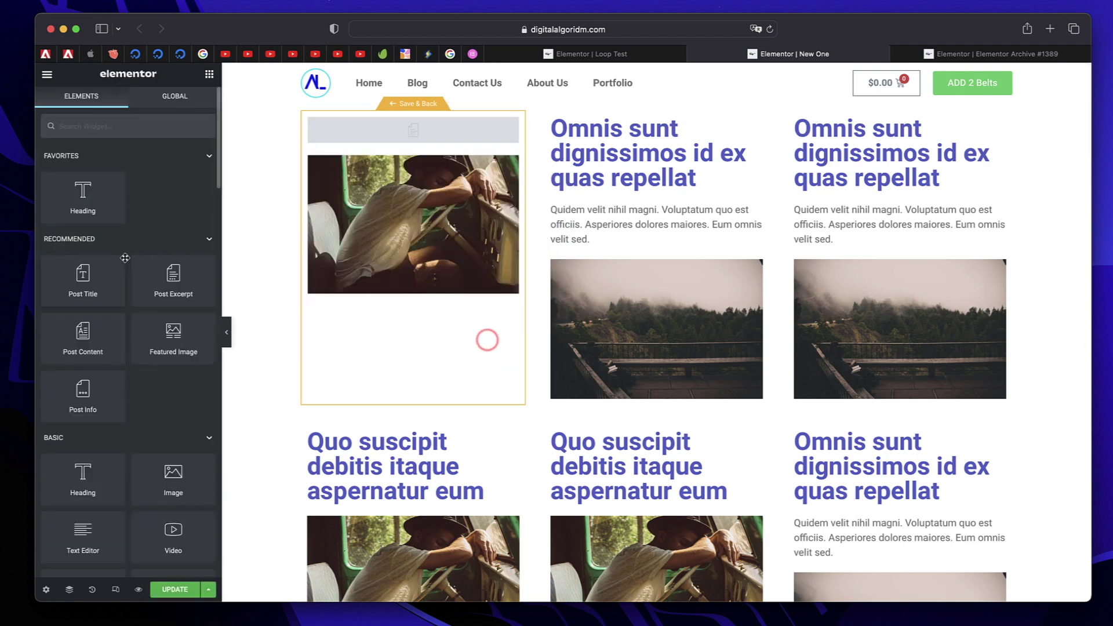
Add a Heading bound to the dynamic Post Title tag at the top of the loop item and update it.
scroll(119, 363, down, 5)
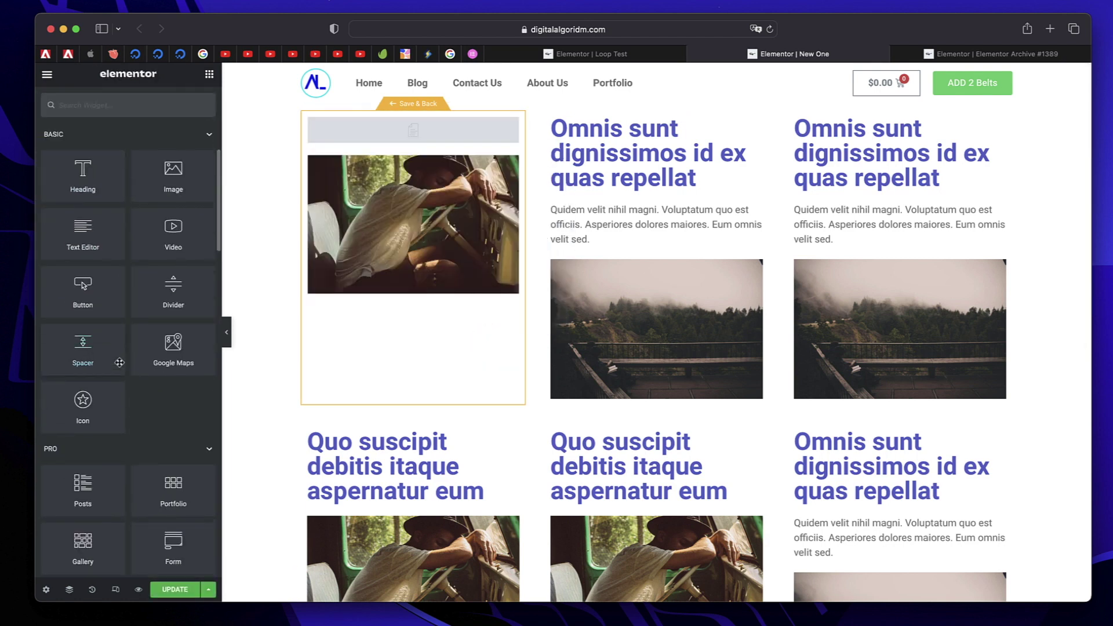
drag(74, 183, 385, 120)
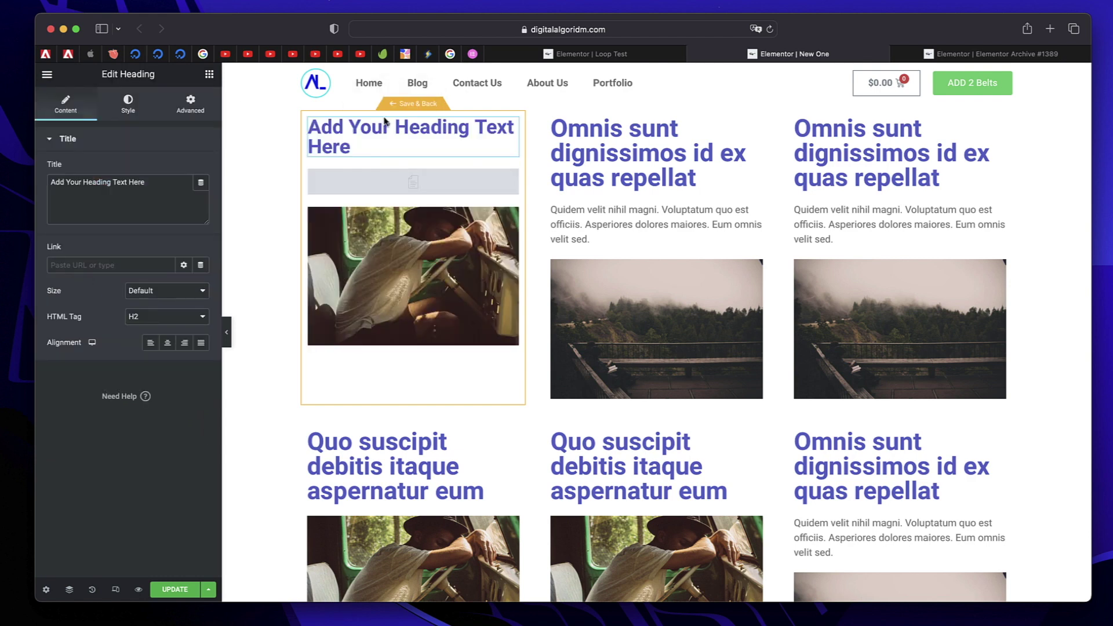
click(201, 185)
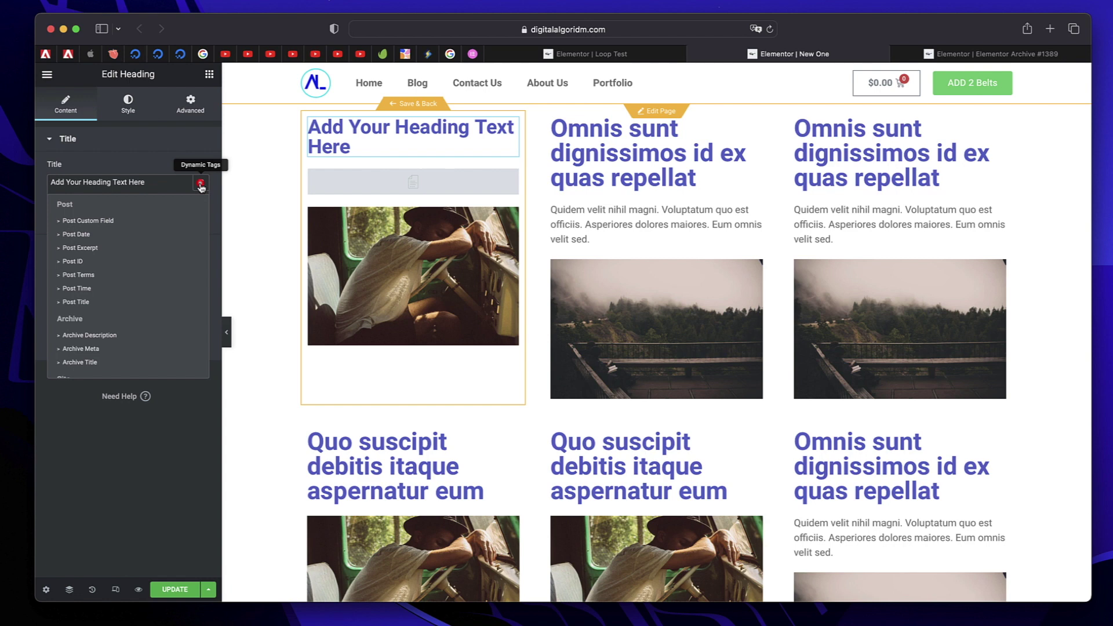
click(97, 301)
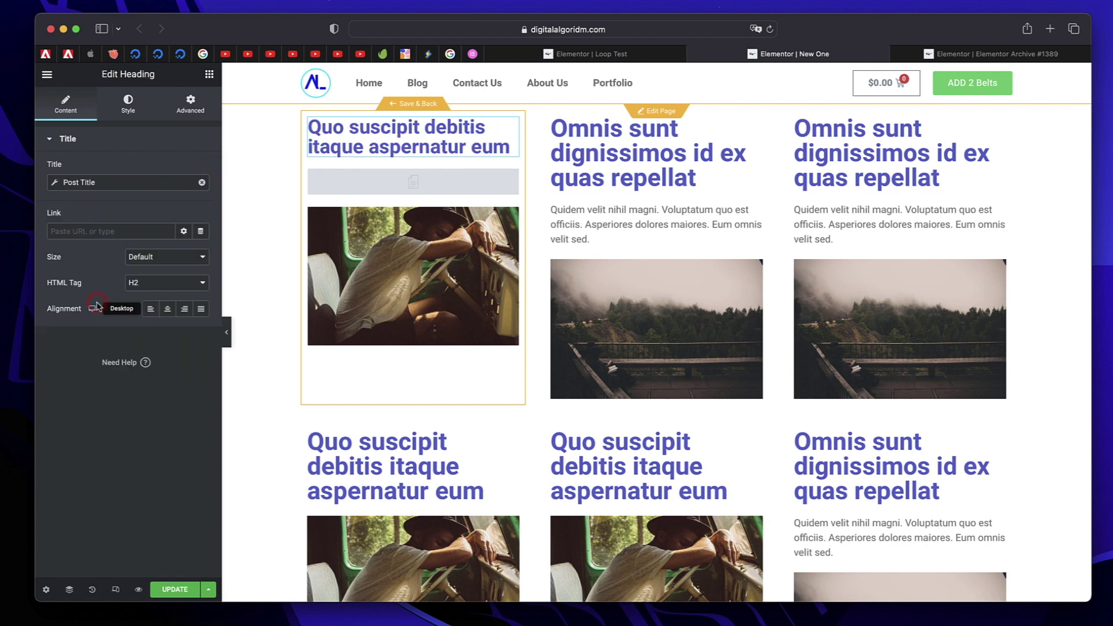
click(175, 589)
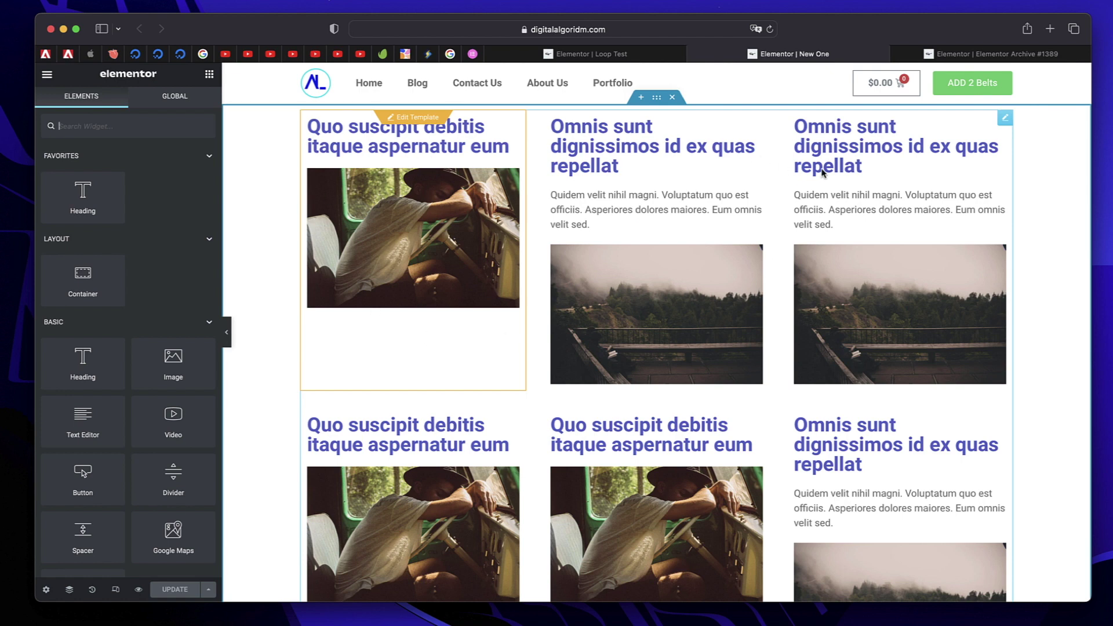
Select the New One page's loop grid to show its loop item template, 3 columns and 6 items per page.
click(454, 142)
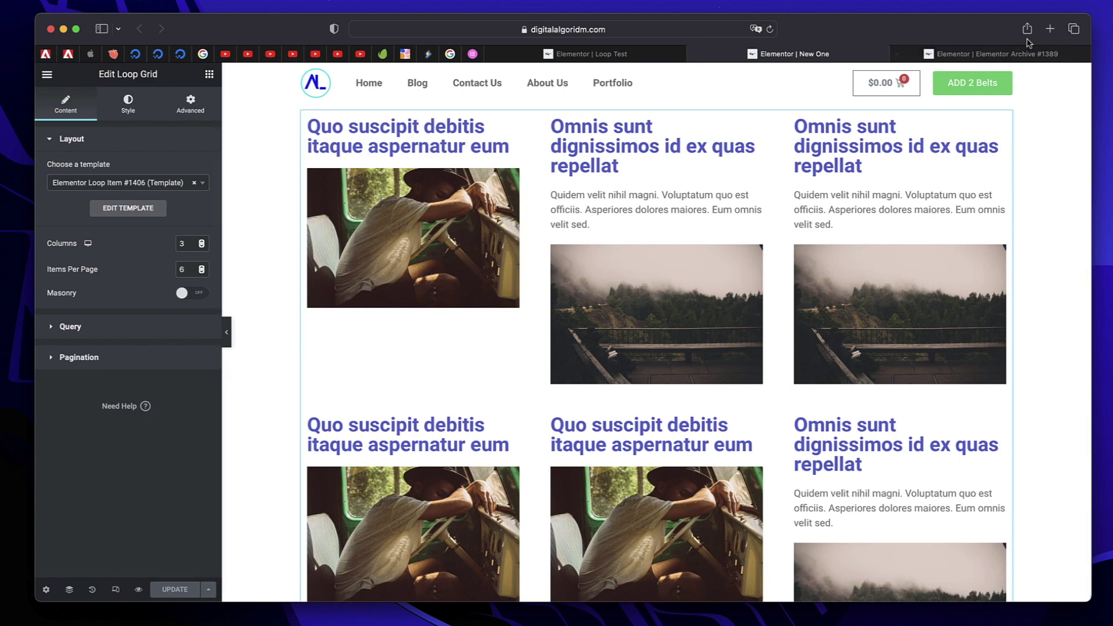
Return to the Archive #1389 template and select the Archive Posts widget showing the Cards skin with 3 columns.
click(1003, 54)
scroll(724, 316, down, 5)
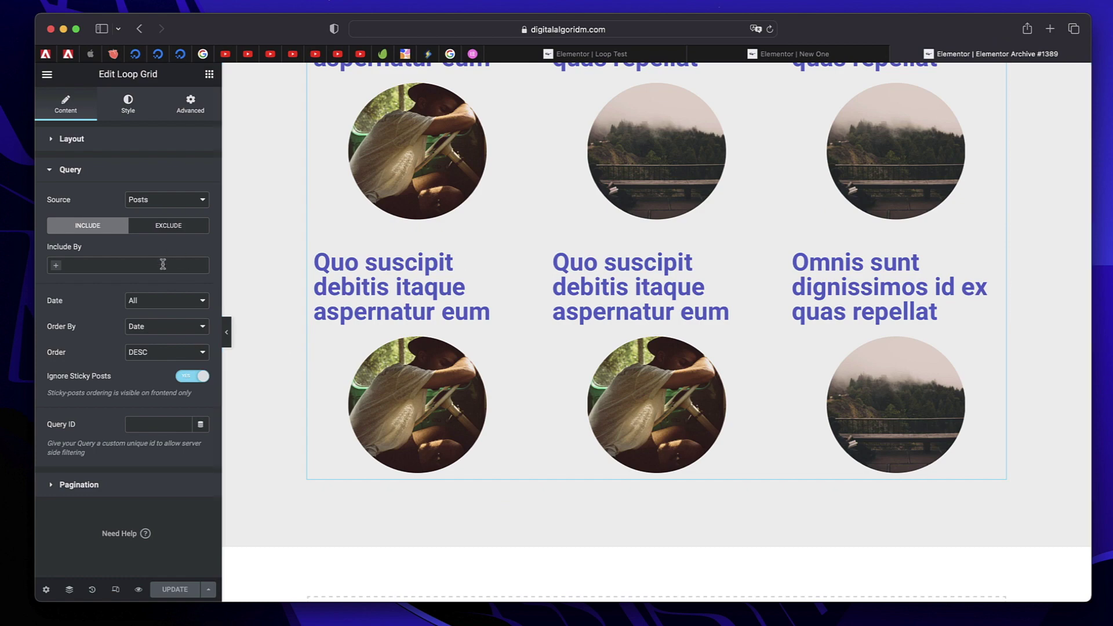
scroll(542, 296, up, 1)
scroll(542, 296, up, 4)
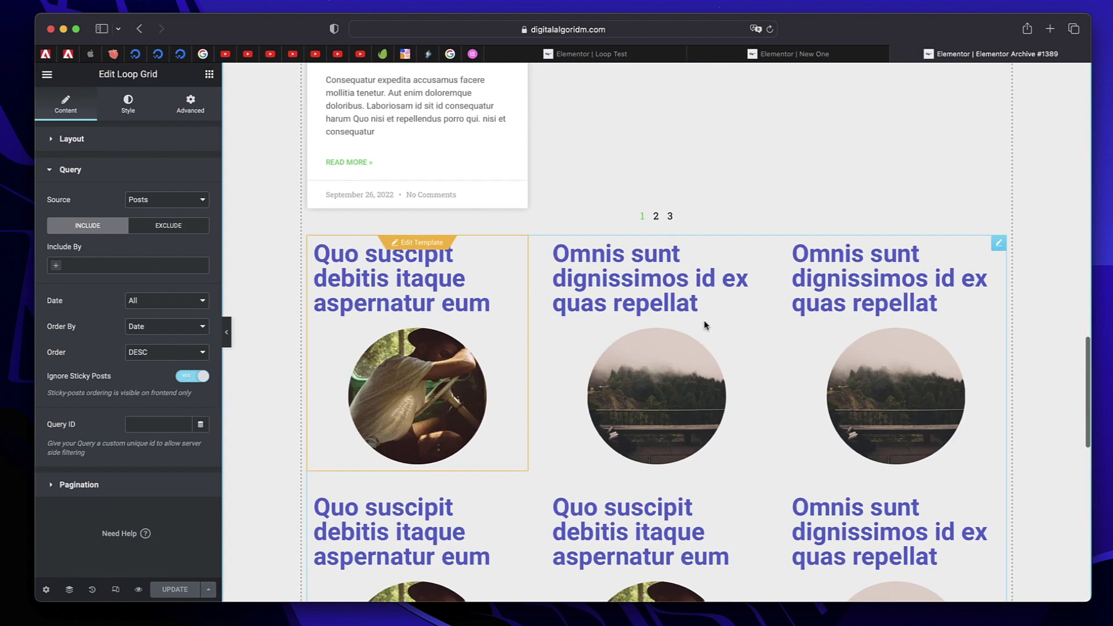
scroll(703, 323, up, 5)
scroll(705, 324, up, 5)
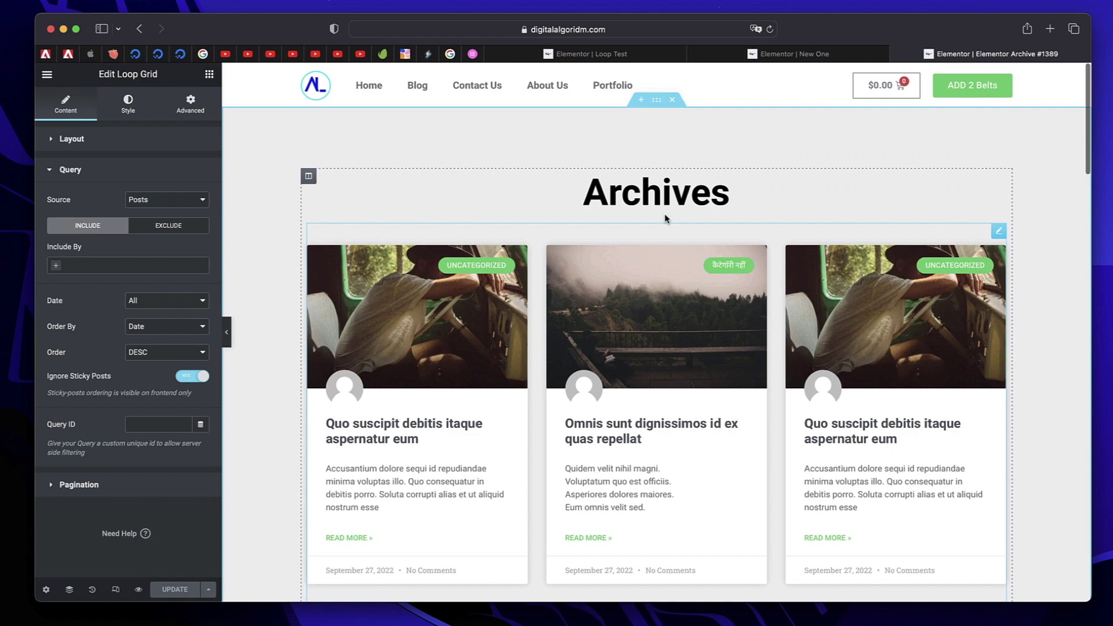
click(625, 343)
scroll(624, 343, down, 6)
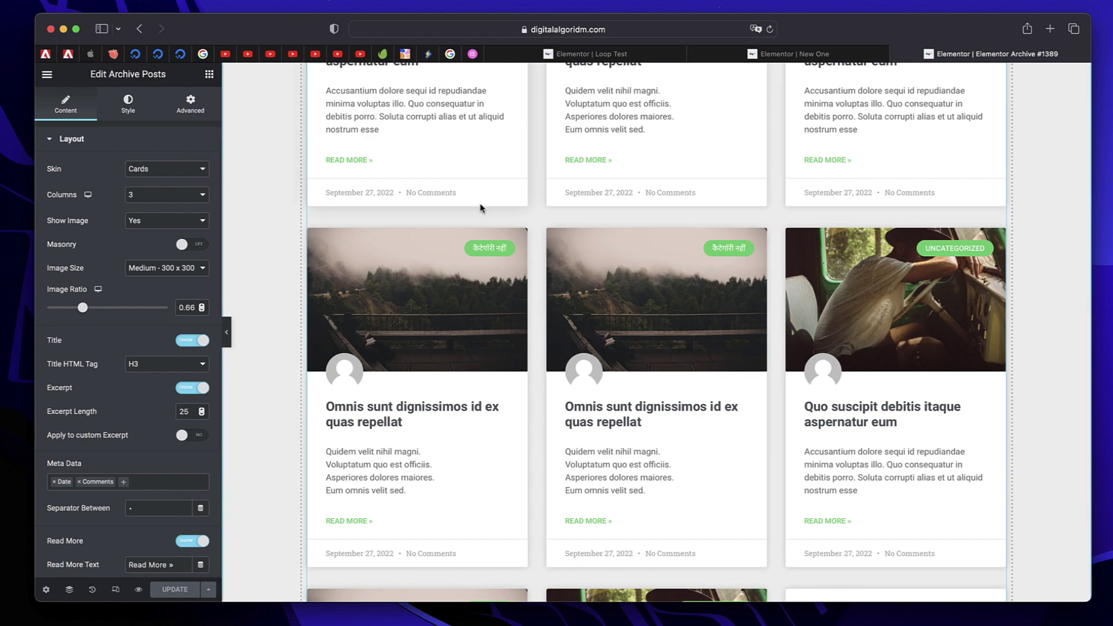
scroll(481, 208, up, 10)
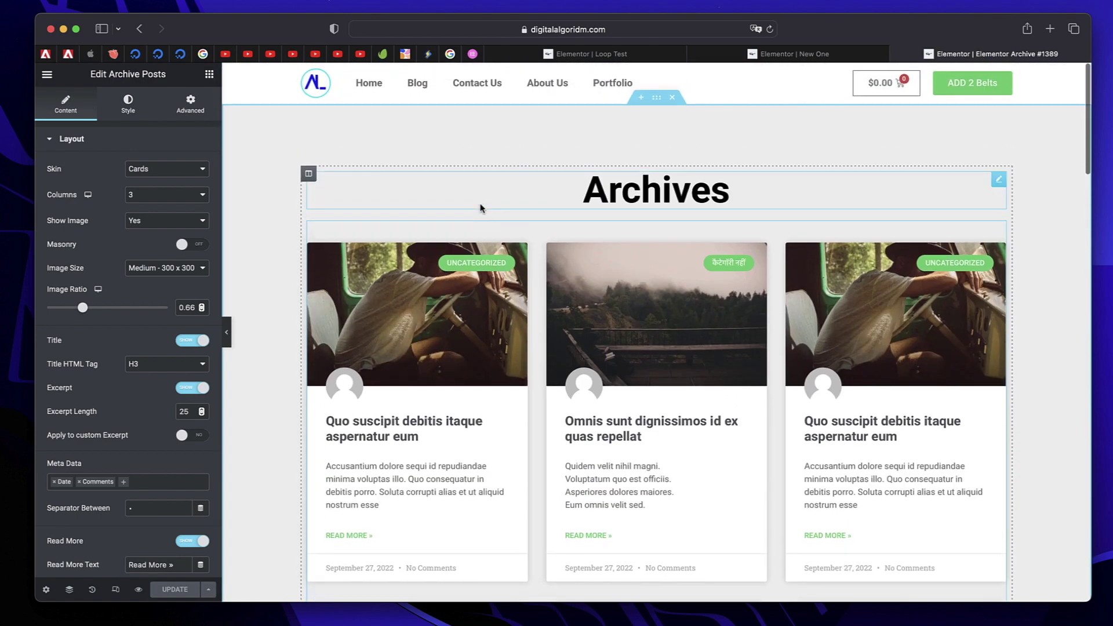